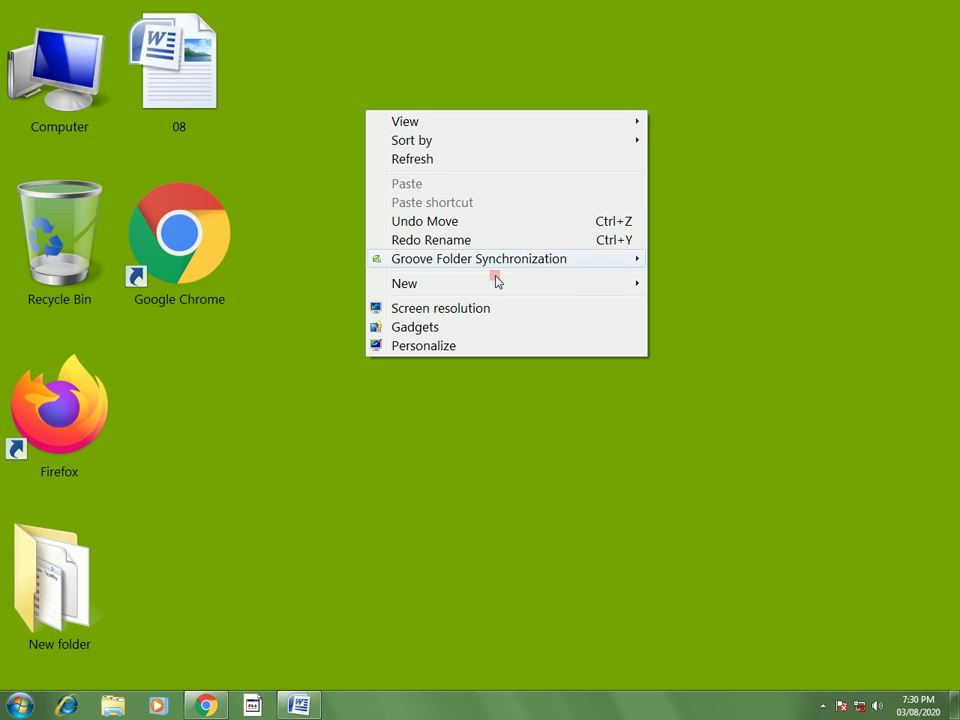
# Create a new folder on the desktop and name it 5679.
pyautogui.moveTo(496, 283)
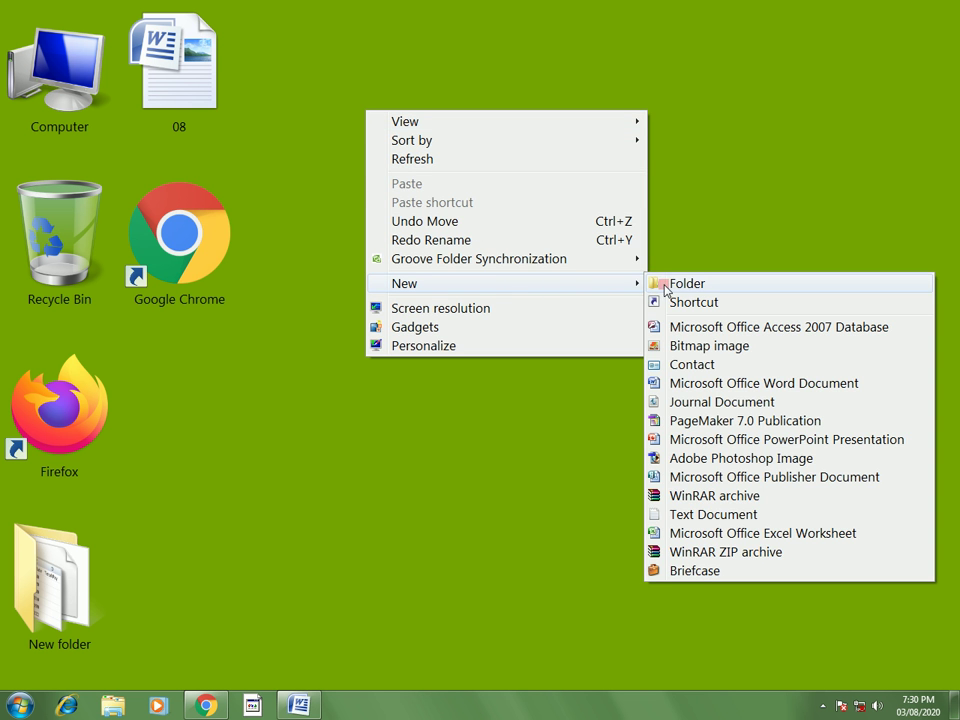
pyautogui.click(668, 283)
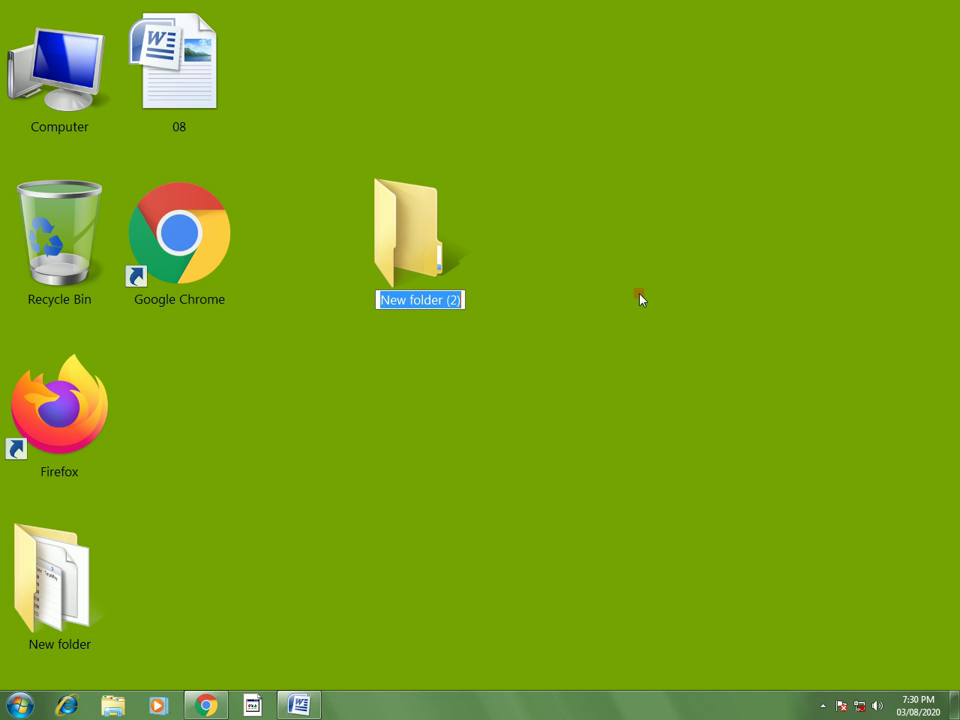
pyautogui.write('567')
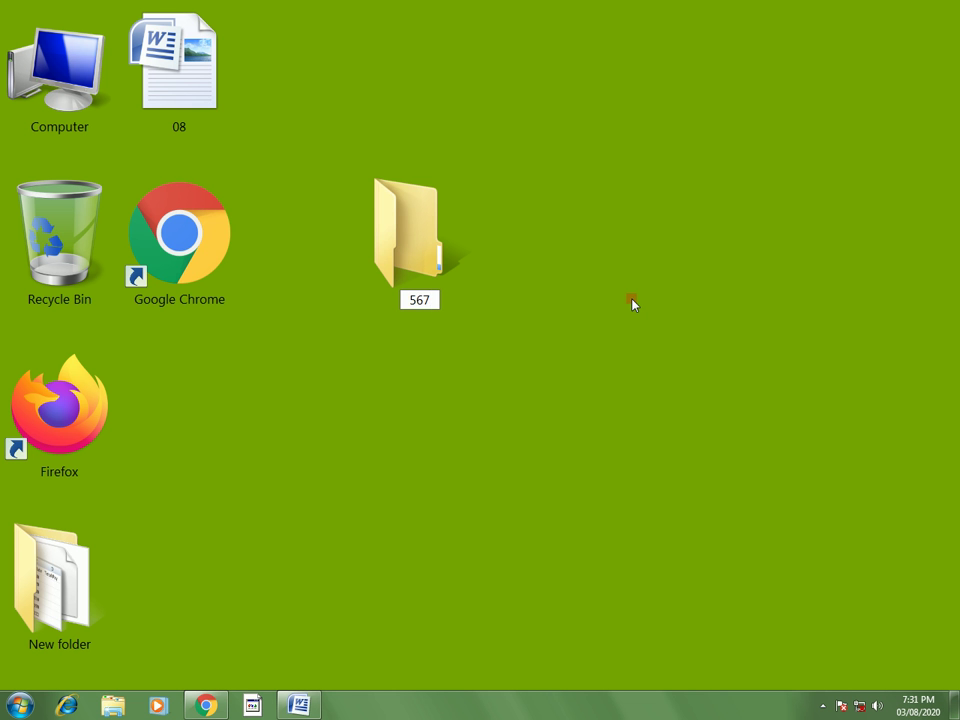
pyautogui.write('9')
pyautogui.click(630, 302)
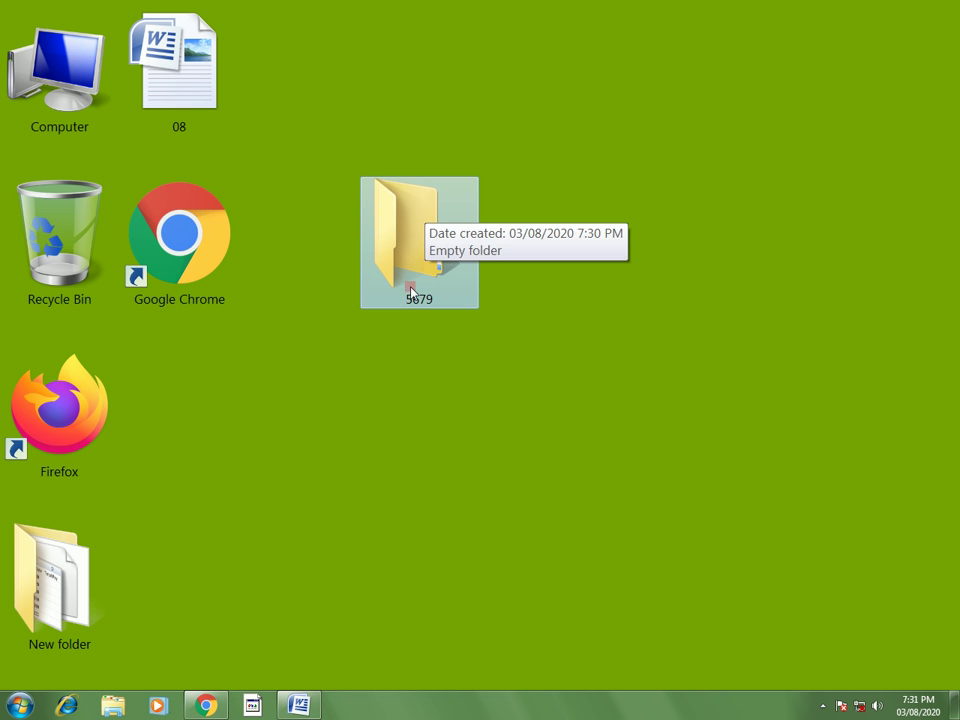
# Bring up the 08 test paper in Word and start a new blank Word document through the Run dialog.
pyautogui.click(302, 705)
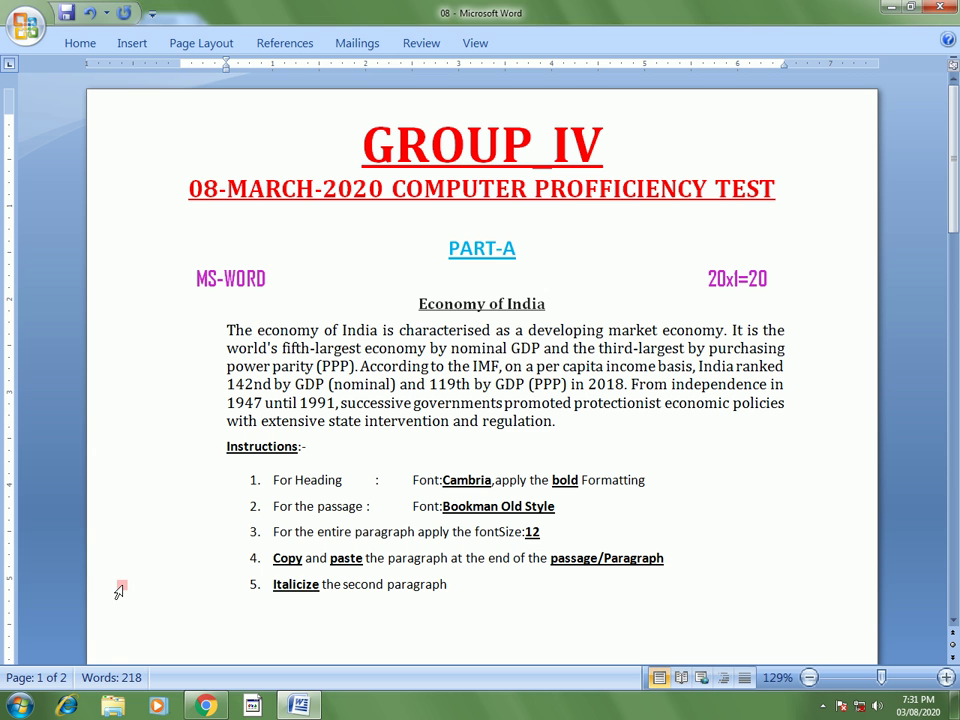
pyautogui.press('super+r')
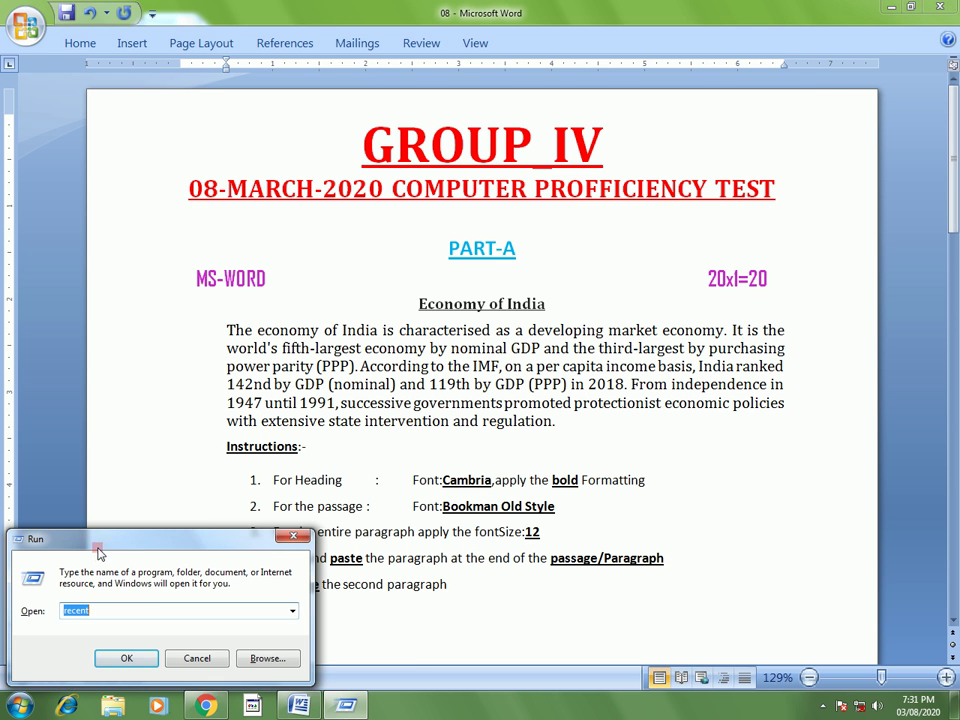
pyautogui.moveTo(127, 536); pyautogui.dragTo(156, 517)
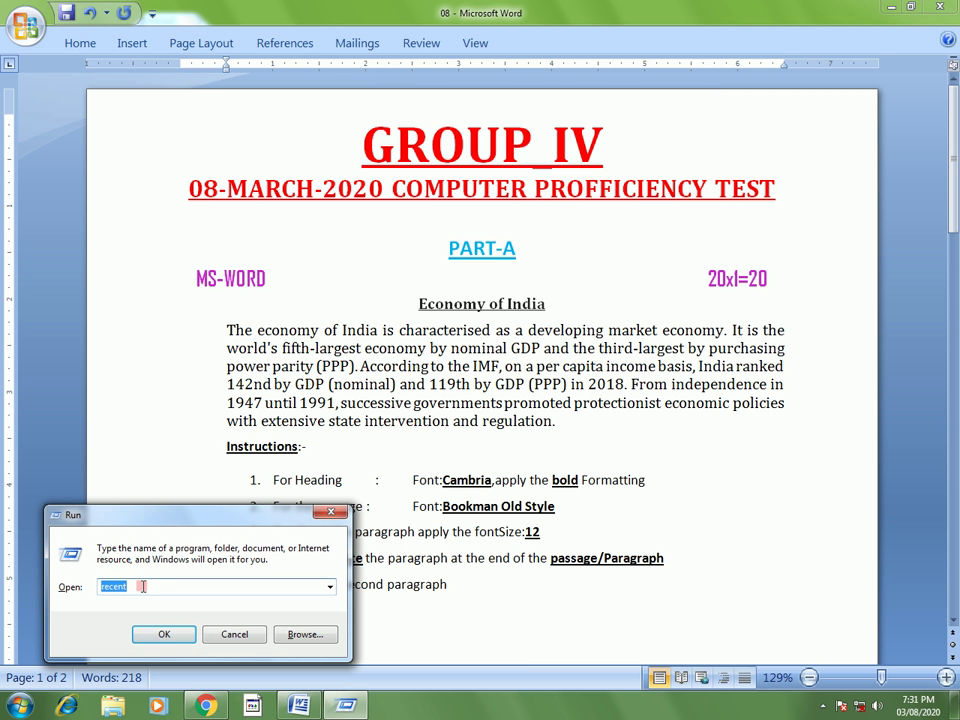
pyautogui.write('win')
pyautogui.press('Down')
pyautogui.press('Return')
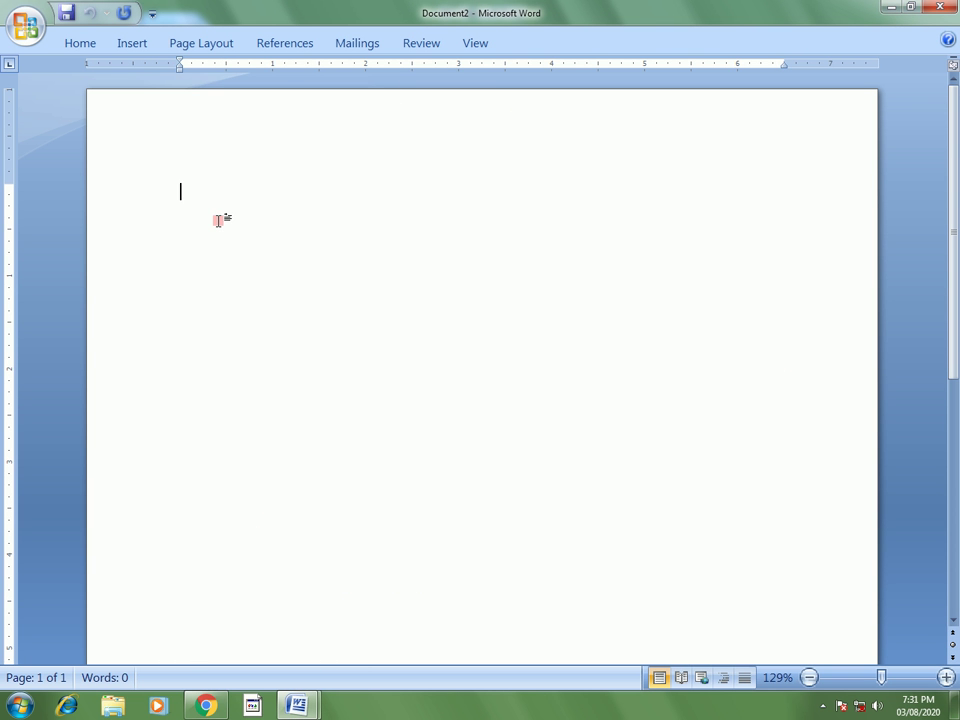
# Enter the test paper's passage on India's developing market economy and add the heading "Economy of India" on its own line above it.
pyautogui.write("The economy of India is characterised as a developing market economy. It is the world's fifth-largest economy by nominal GDP and the third-largest by purchasing power parity (PPP). According to the IMF, on a per capita income basis, India ranked 142nd by GDP (nominal) and 119th by GDP (PPP) in 2018. From independence in 1947 until 1991, successive governments promoted protectionist economic policies with extensive state intervention and regulation.")
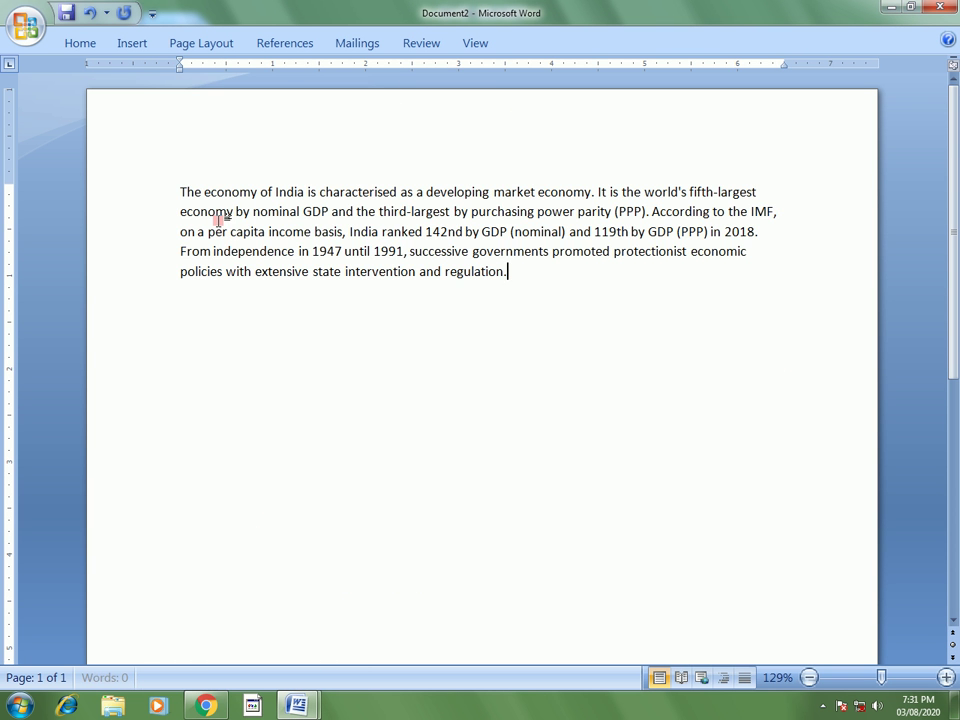
pyautogui.click(179, 192)
pyautogui.press('Return')
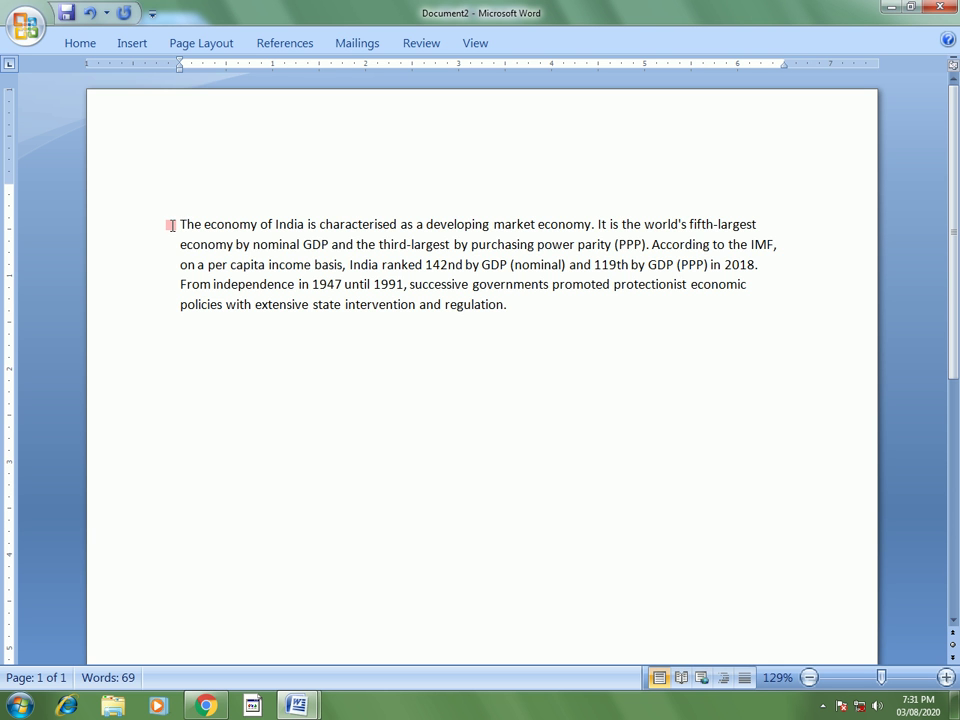
pyautogui.press('Return')
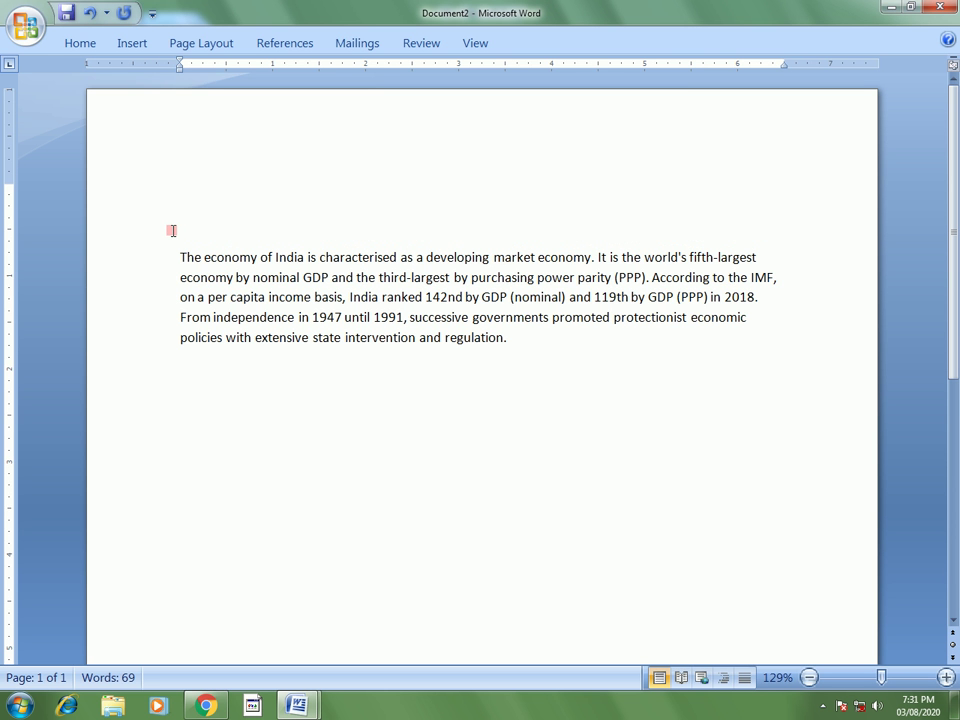
pyautogui.write('Economy of India')
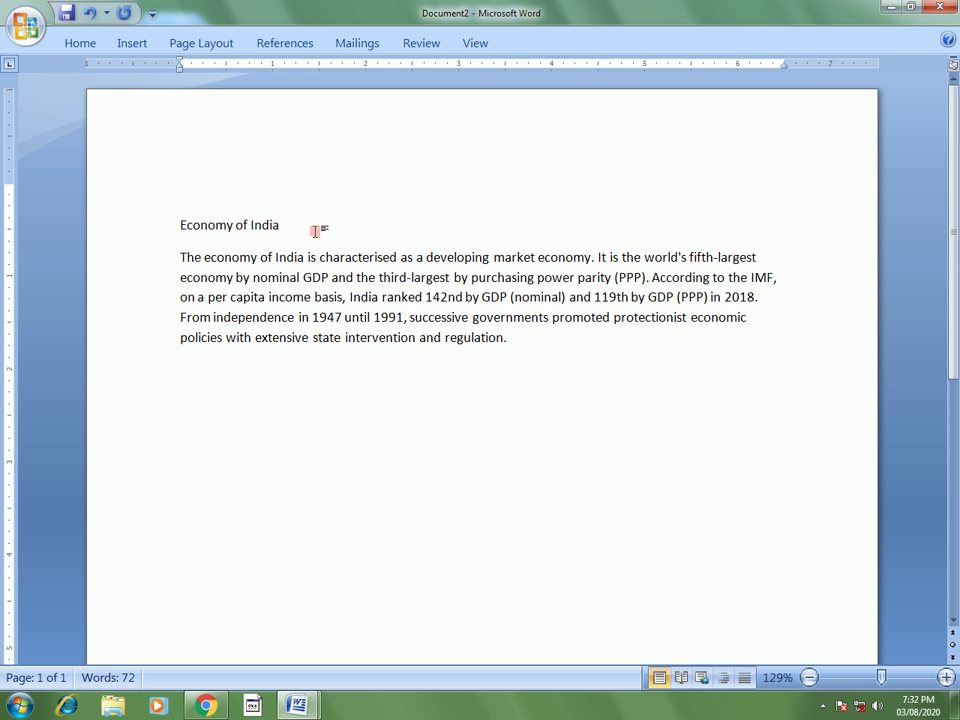
# Center the "Economy of India" heading and make it bold and underlined.
pyautogui.click(165, 233)
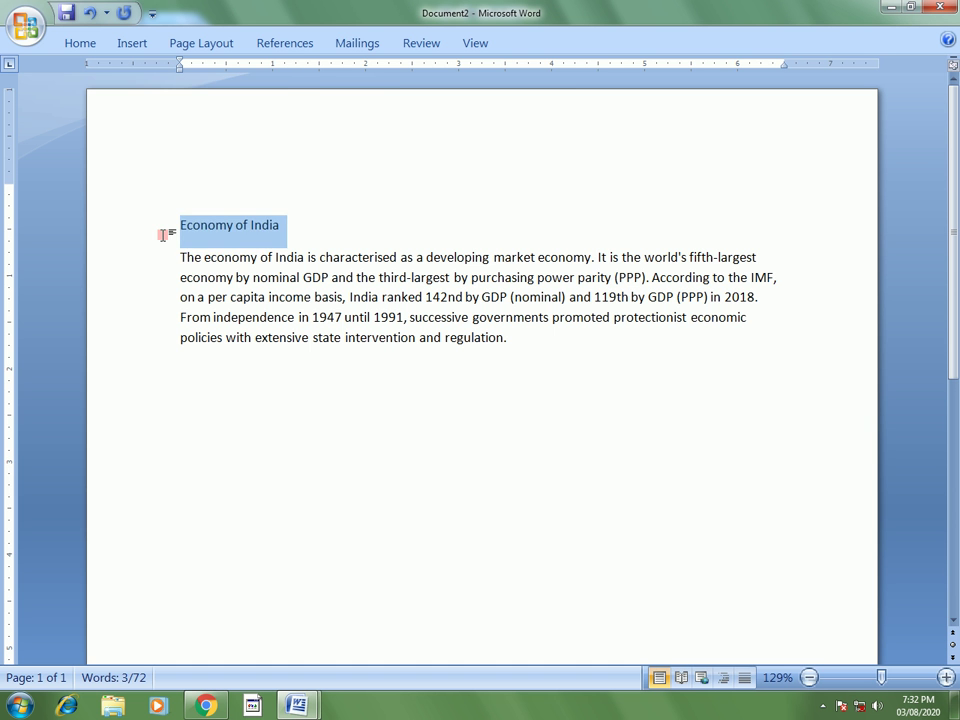
pyautogui.hotkey('ctrl', 'e')
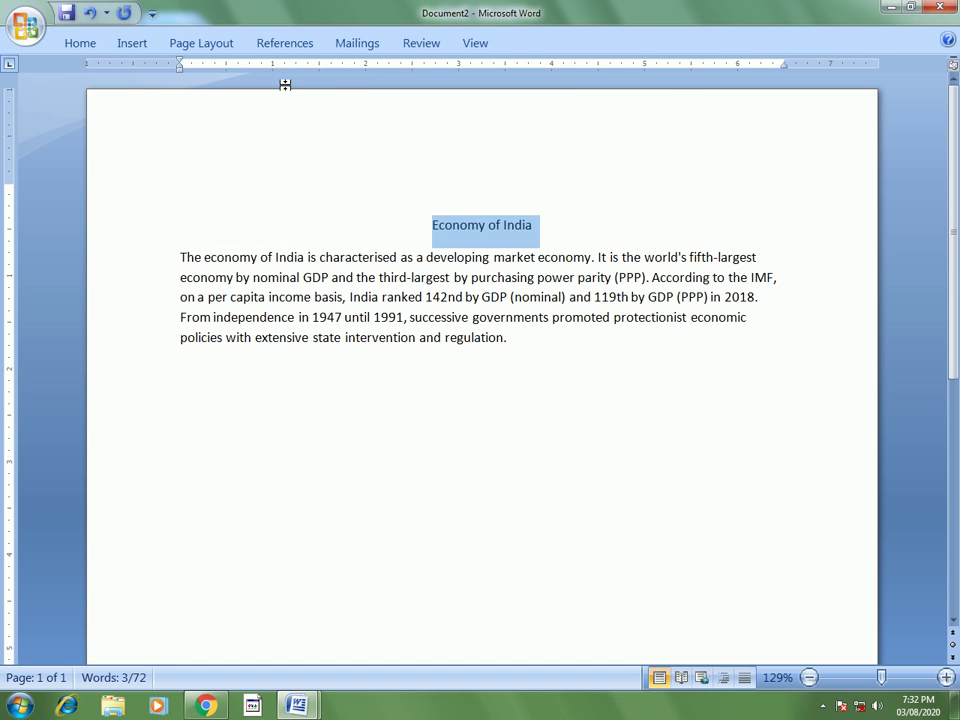
pyautogui.click(86, 47)
pyautogui.click(95, 112)
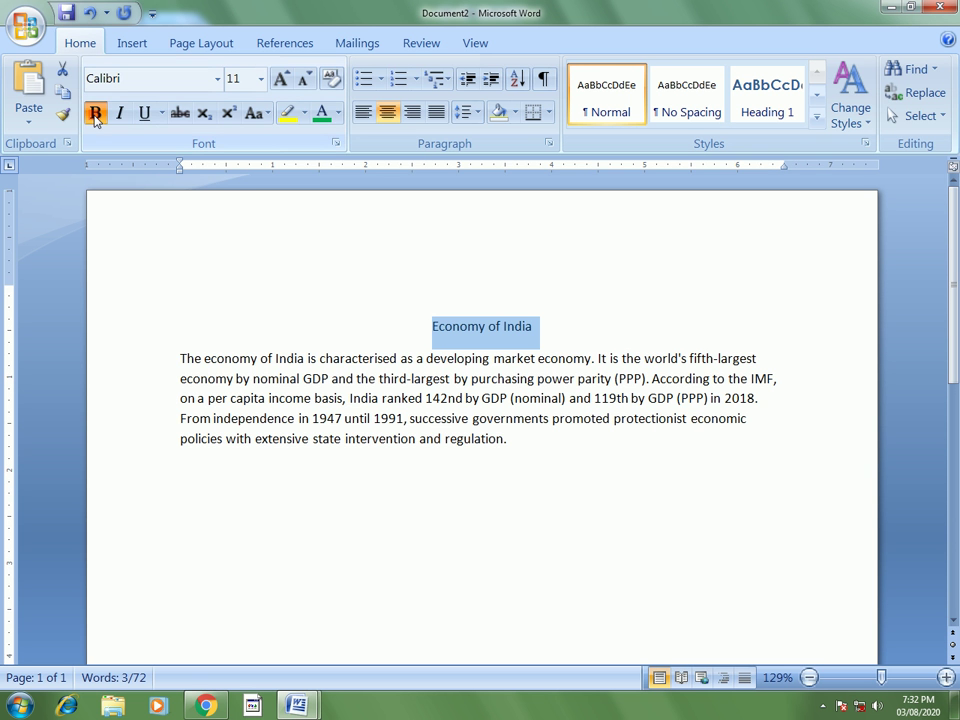
pyautogui.click(143, 113)
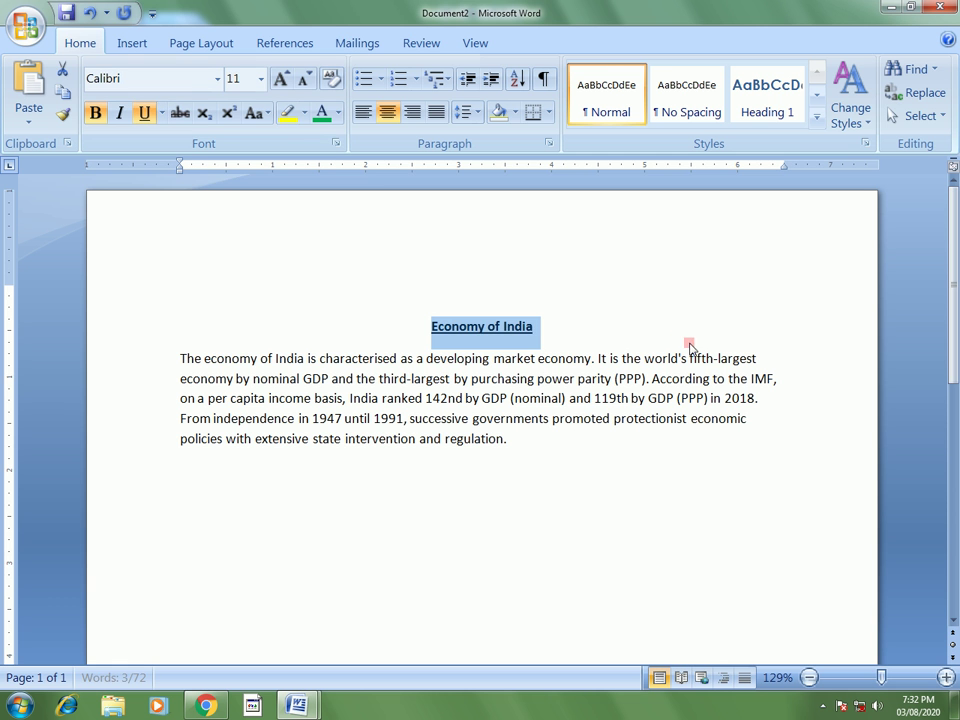
pyautogui.click(556, 329)
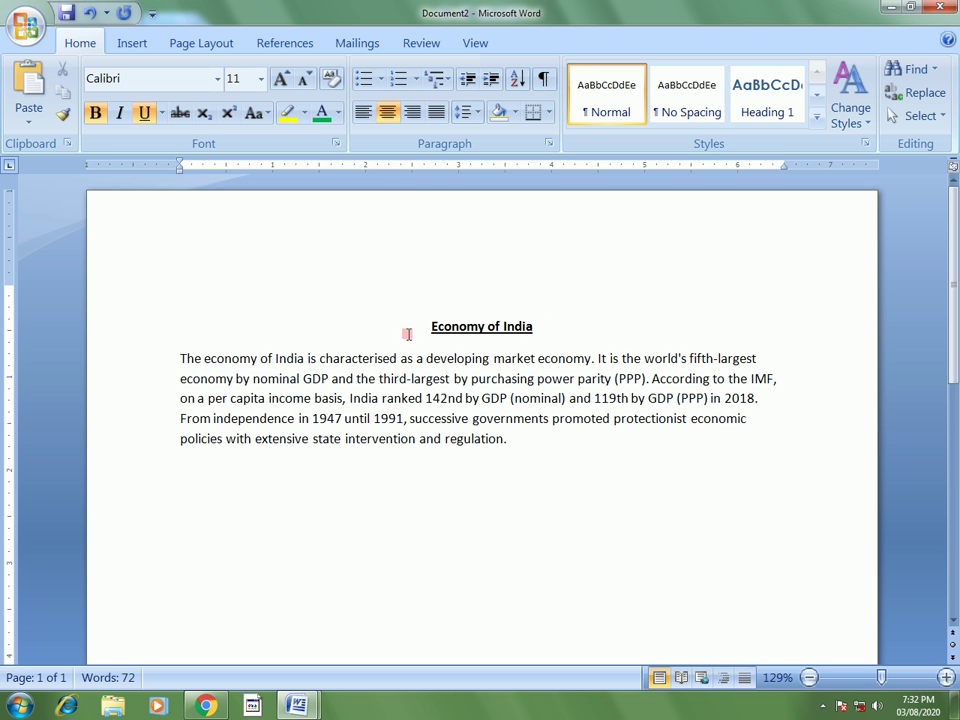
# Set the heading's font to Cambria and keep the current Windows color scheme without showing the message again.
pyautogui.moveTo(563, 314); pyautogui.dragTo(431, 315)
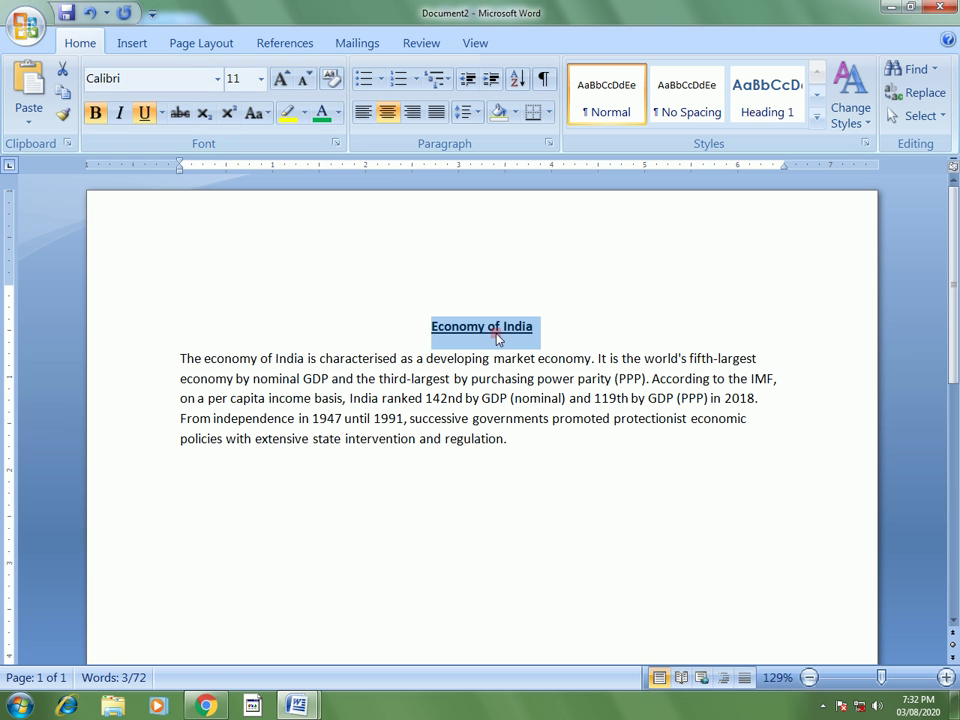
pyautogui.click(217, 80)
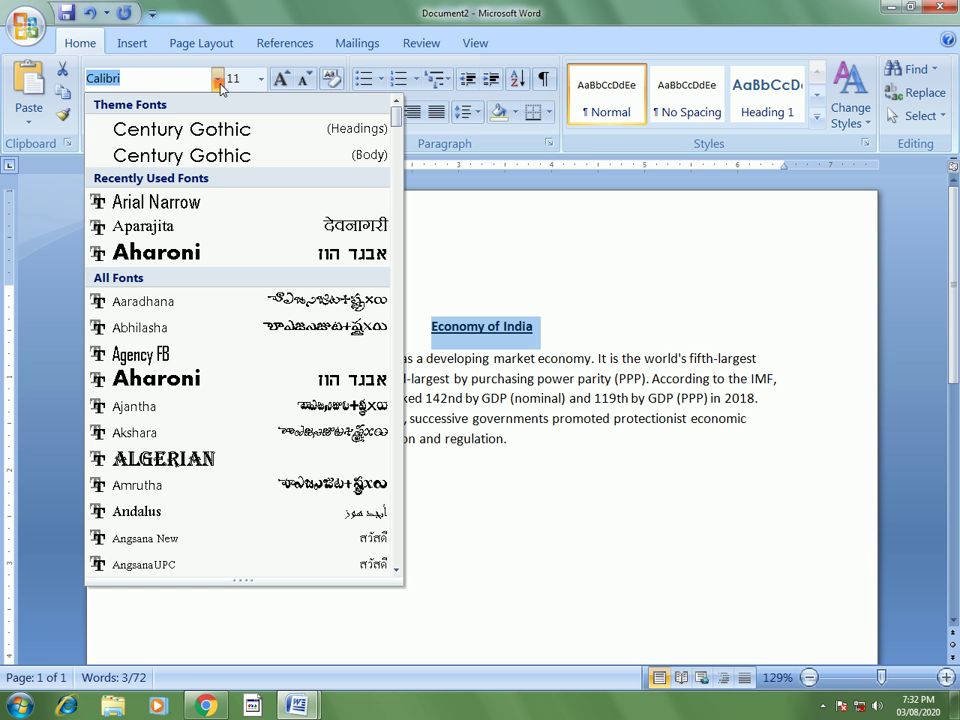
pyautogui.write('Cambria')
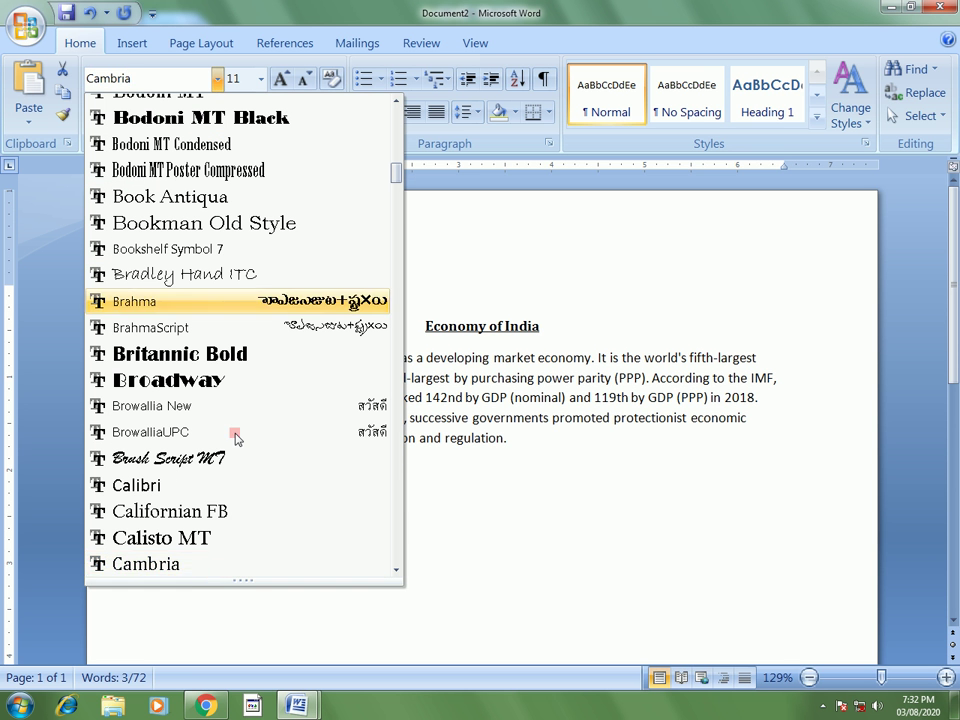
pyautogui.click(196, 570)
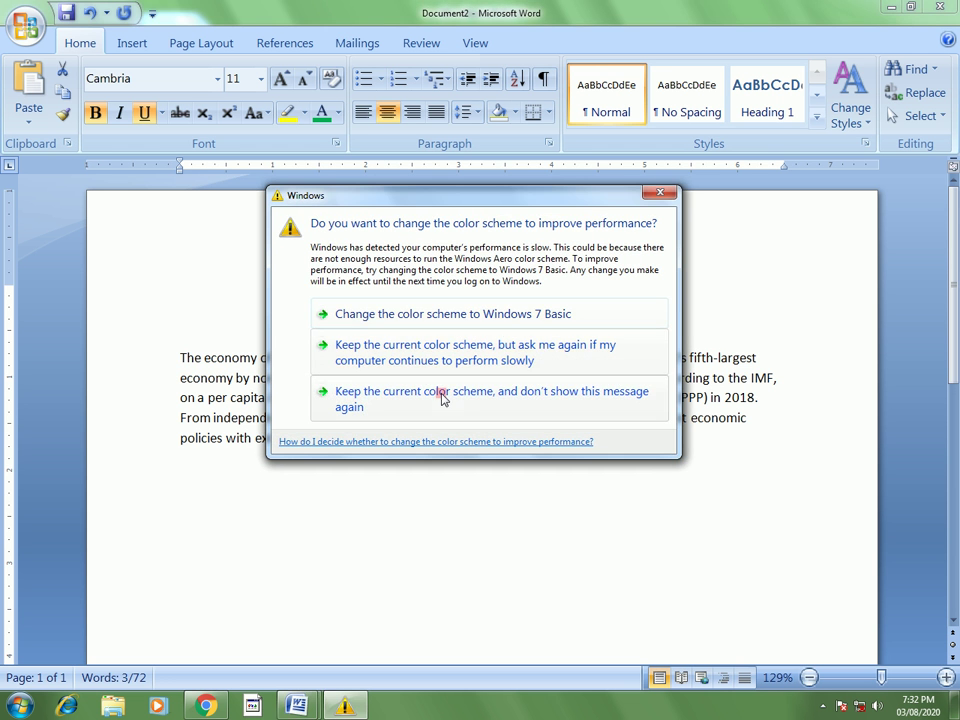
pyautogui.click(443, 398)
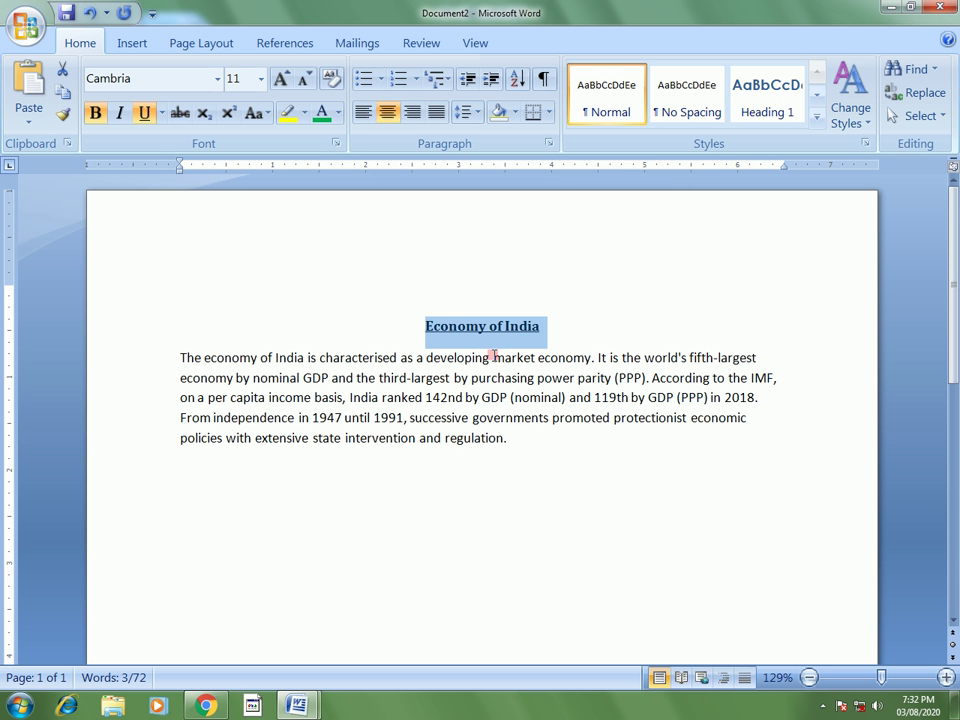
# Set the passage below the heading to the Bookman Old Style font and justify it.
pyautogui.moveTo(521, 437); pyautogui.dragTo(176, 357)
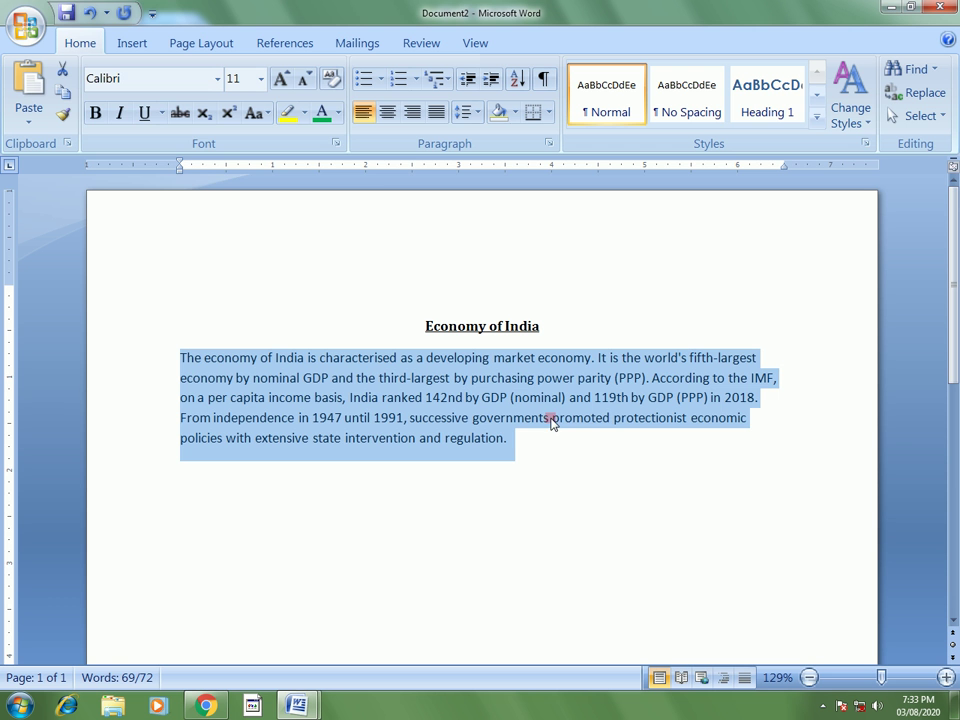
pyautogui.click(217, 80)
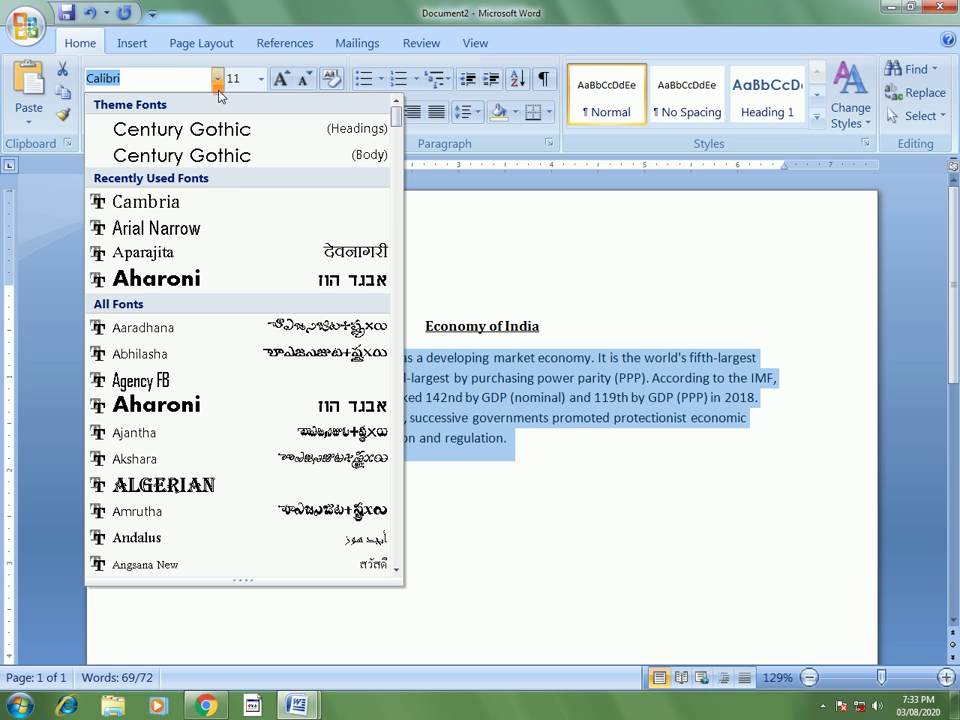
pyautogui.write('B')
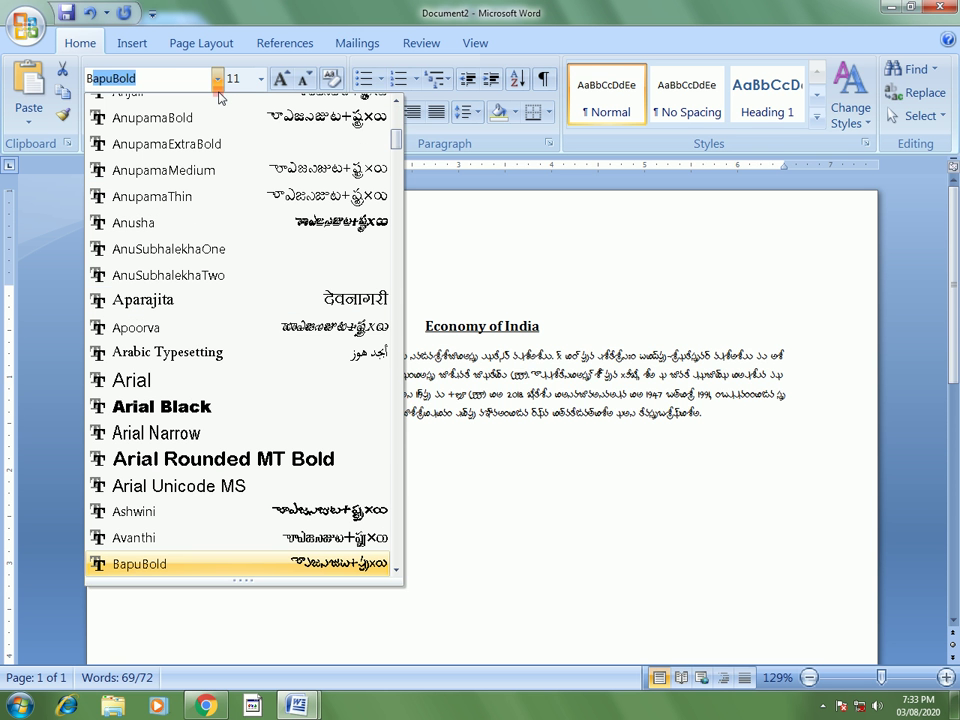
pyautogui.write('ook')
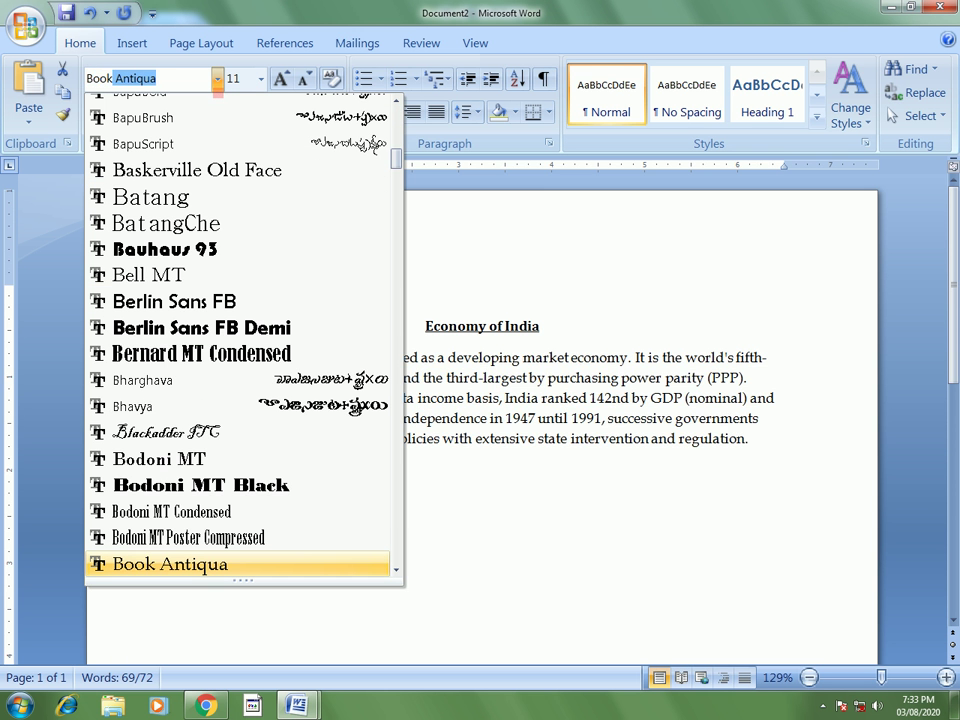
pyautogui.write('man')
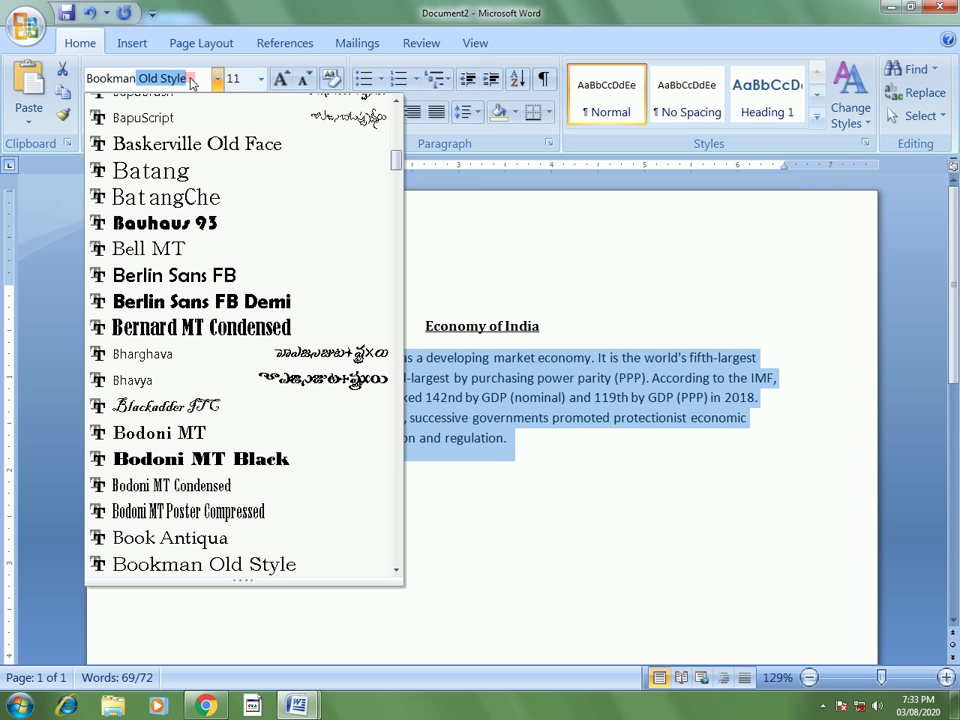
pyautogui.press('Return')
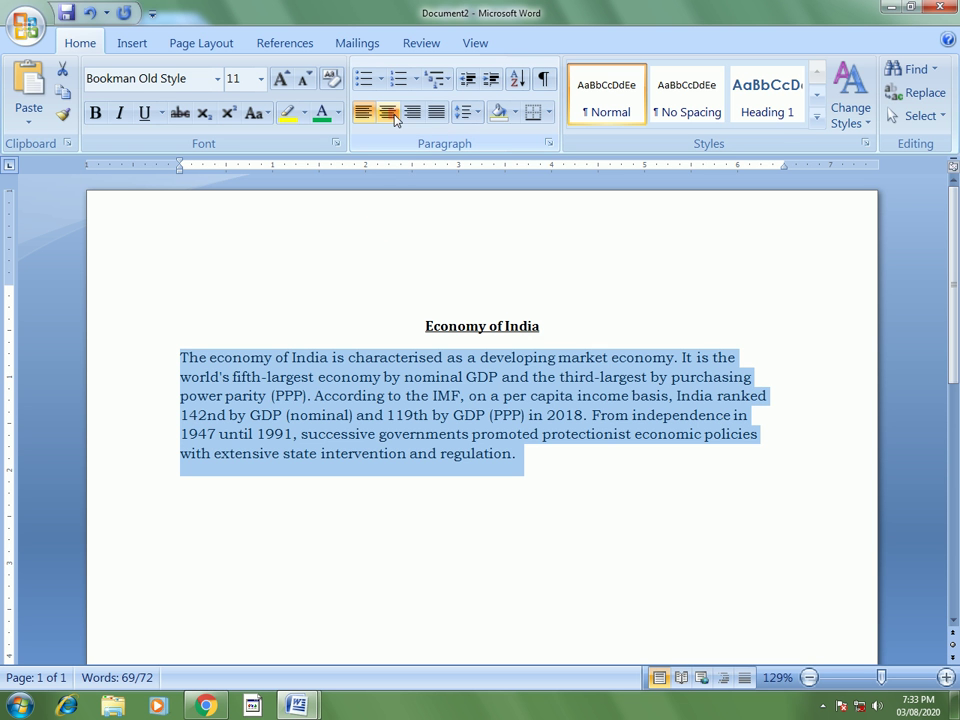
pyautogui.click(436, 113)
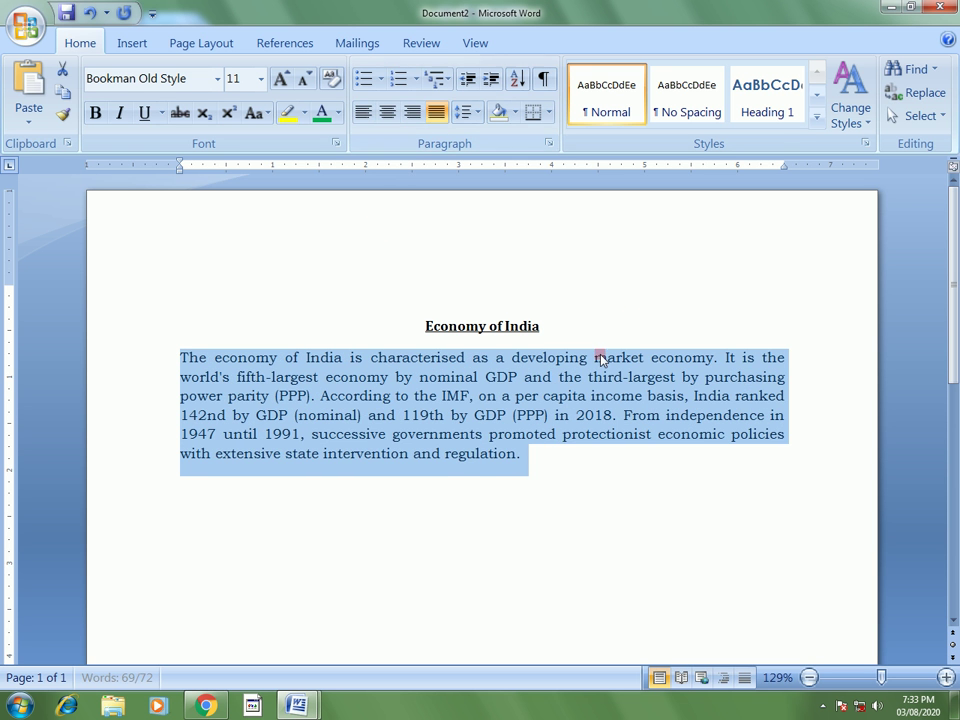
pyautogui.click(571, 455)
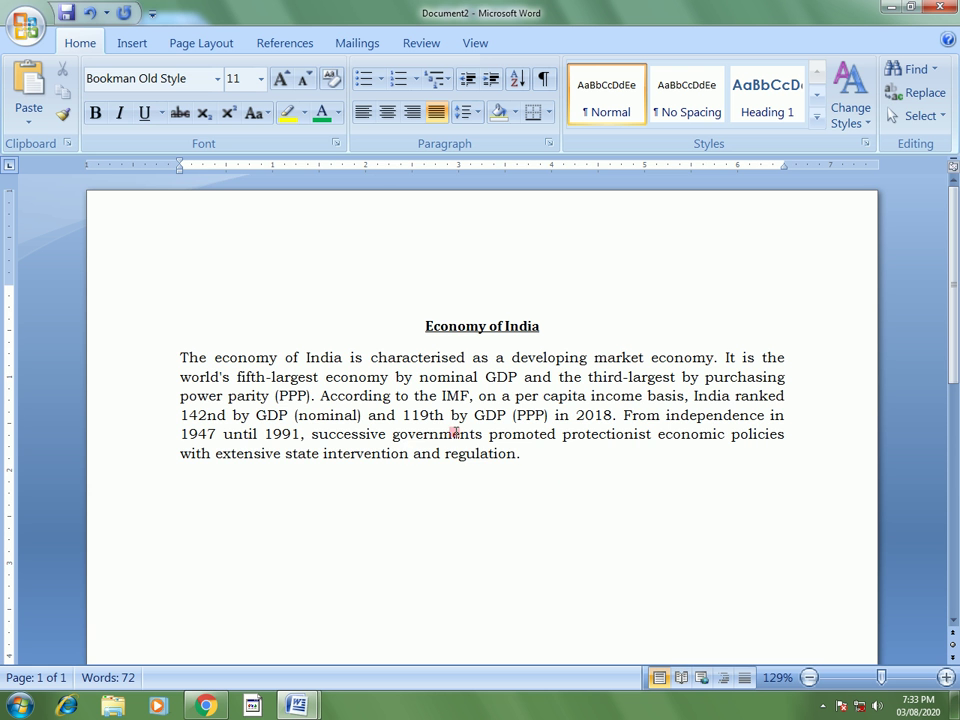
# Set the font size of the passage paragraph to 12.
pyautogui.moveTo(579, 467); pyautogui.dragTo(188, 195)
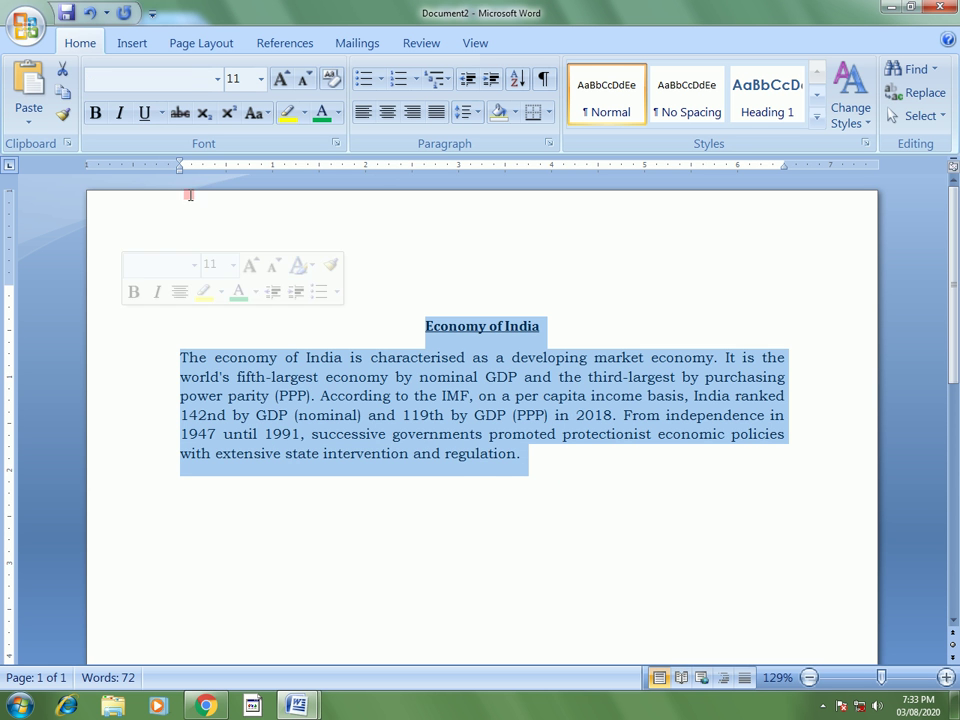
pyautogui.moveTo(178, 356); pyautogui.dragTo(515, 455)
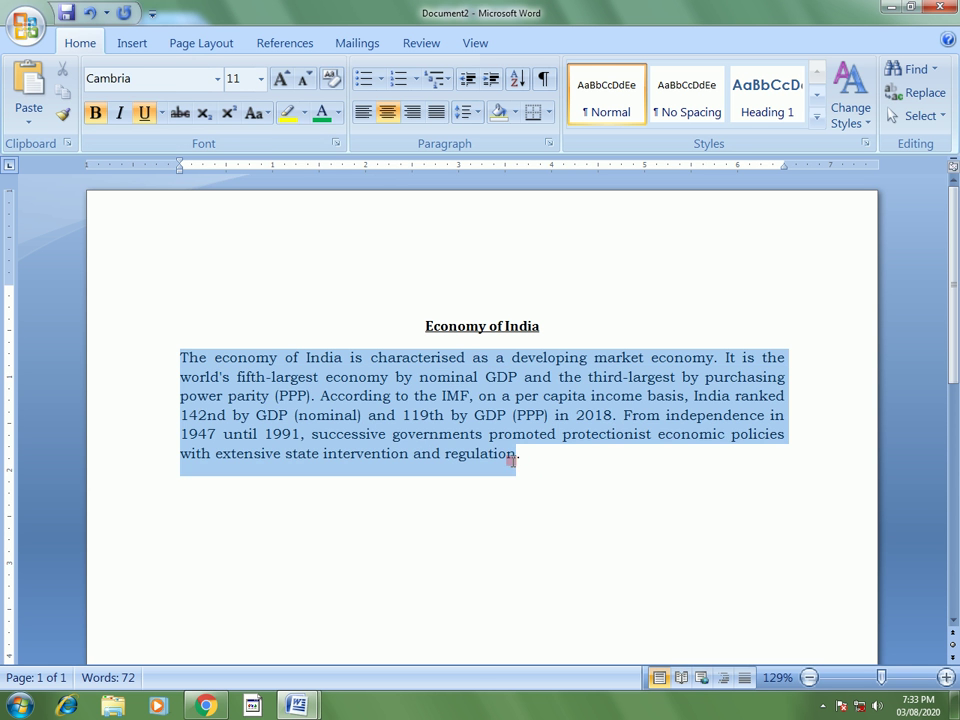
pyautogui.click(260, 87)
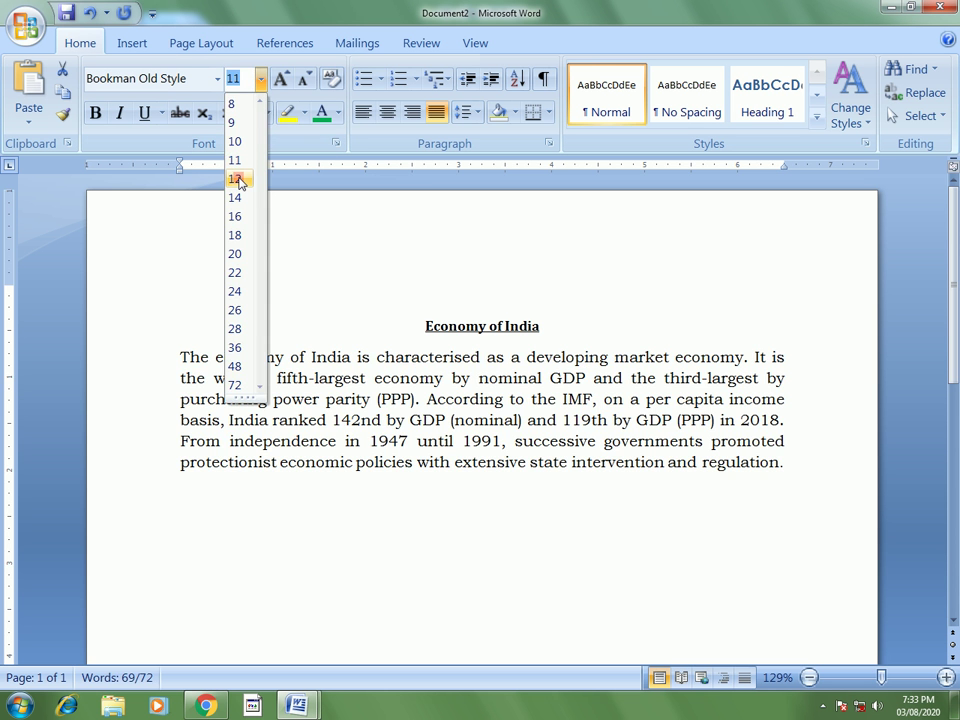
pyautogui.click(241, 179)
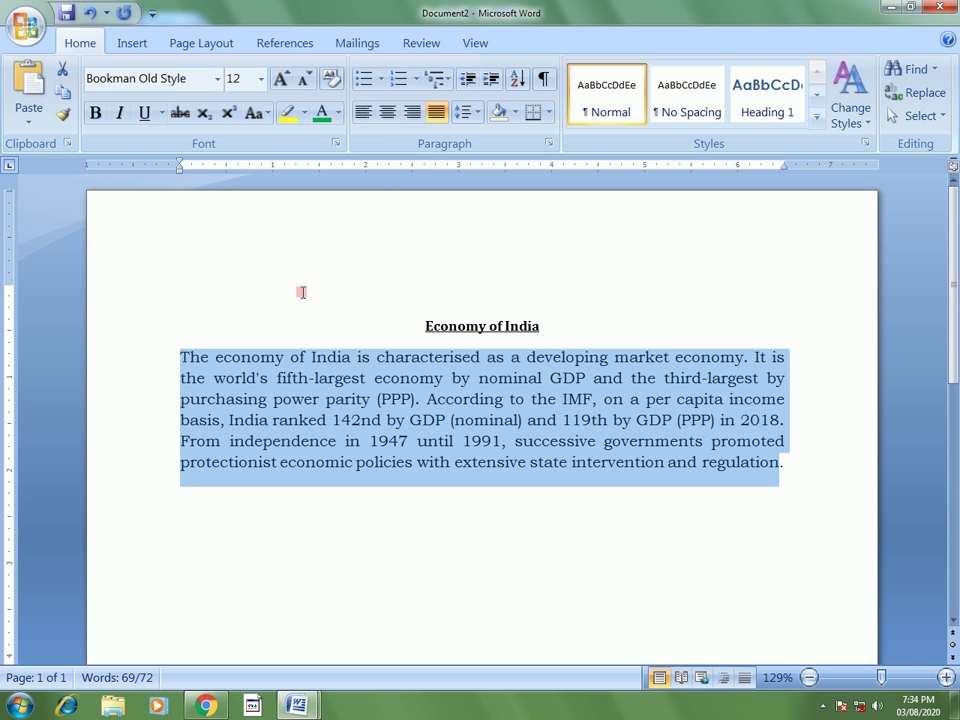
# Copy the whole Economy of India passage and paste it as a second paragraph directly below the original.
pyautogui.click(793, 462)
pyautogui.moveTo(408, 410); pyautogui.dragTo(182, 349)
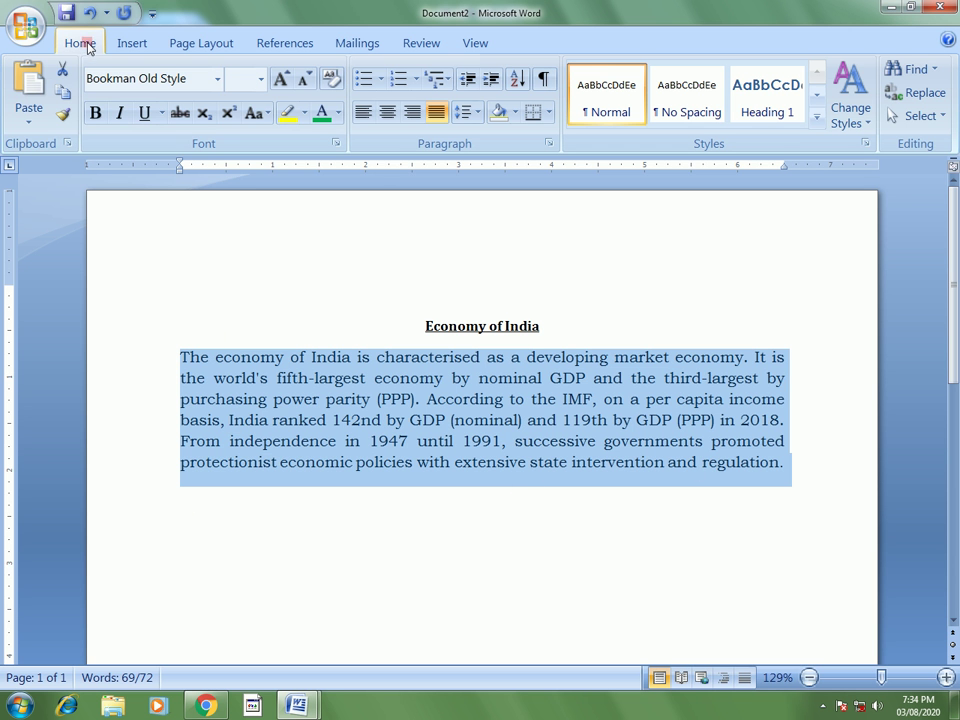
pyautogui.click(60, 92)
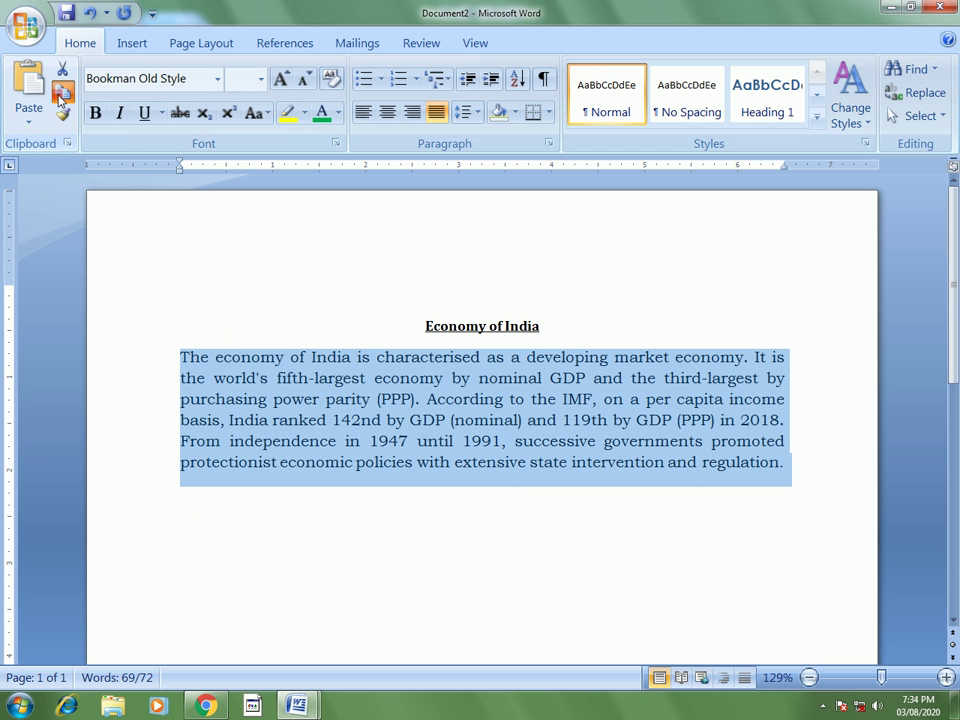
pyautogui.click(787, 467)
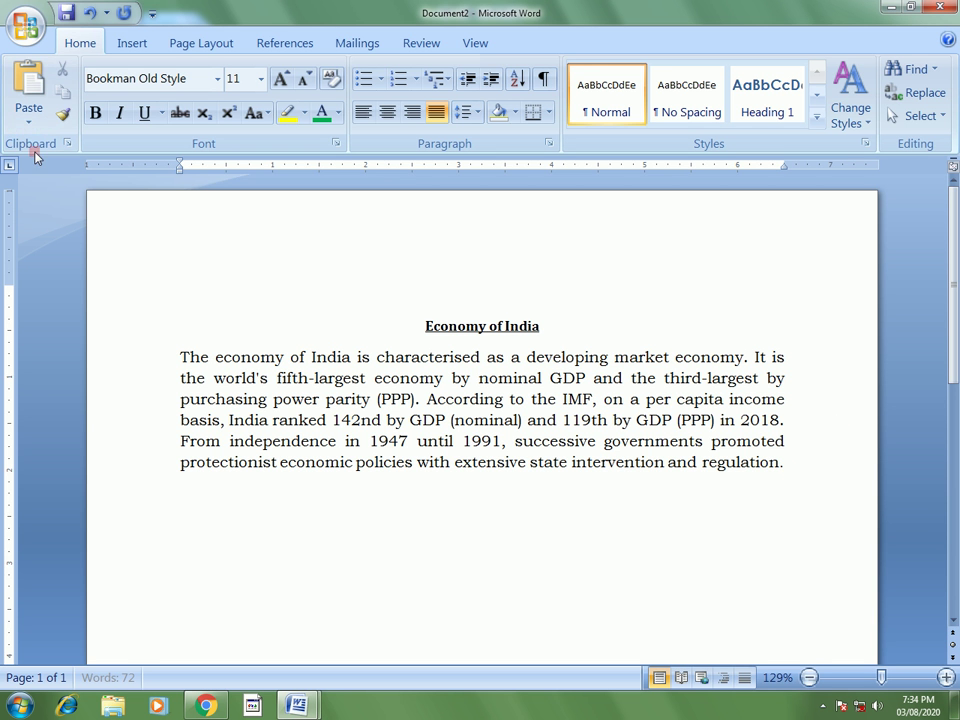
pyautogui.click(31, 90)
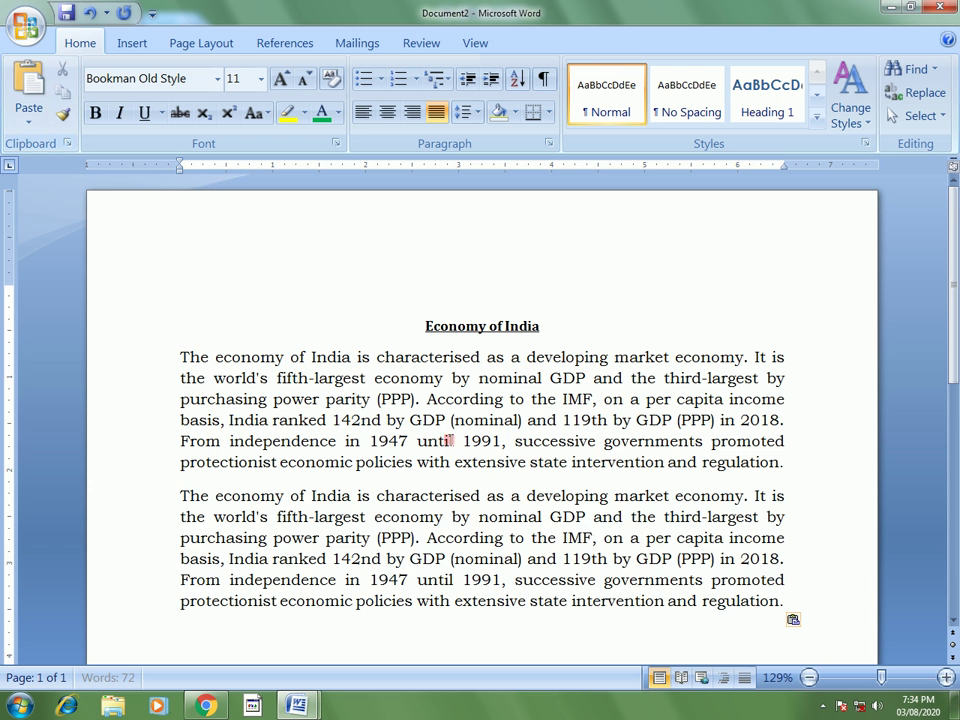
# Italicize the second, pasted paragraph of the passage.
pyautogui.scroll(-2, 150, 435)
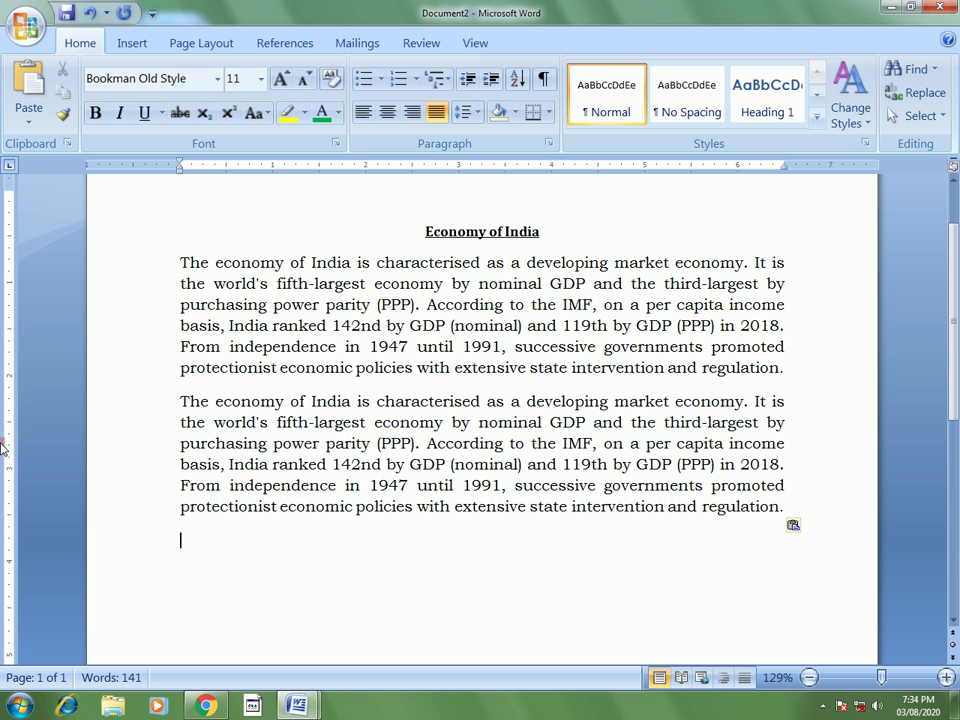
pyautogui.moveTo(182, 401); pyautogui.dragTo(788, 520)
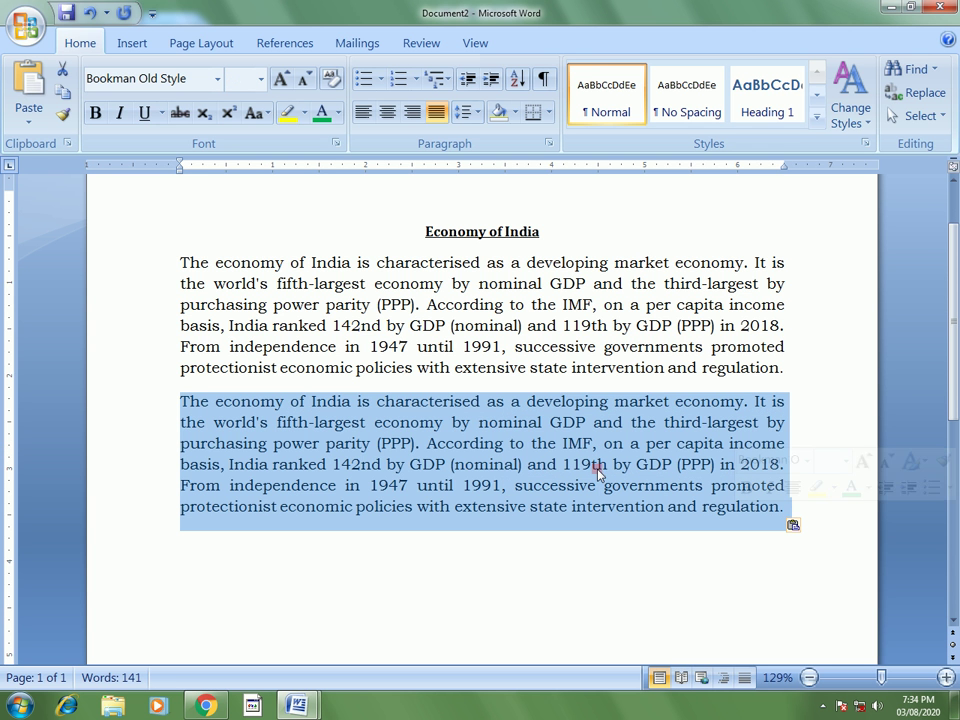
pyautogui.click(119, 112)
pyautogui.click(429, 523)
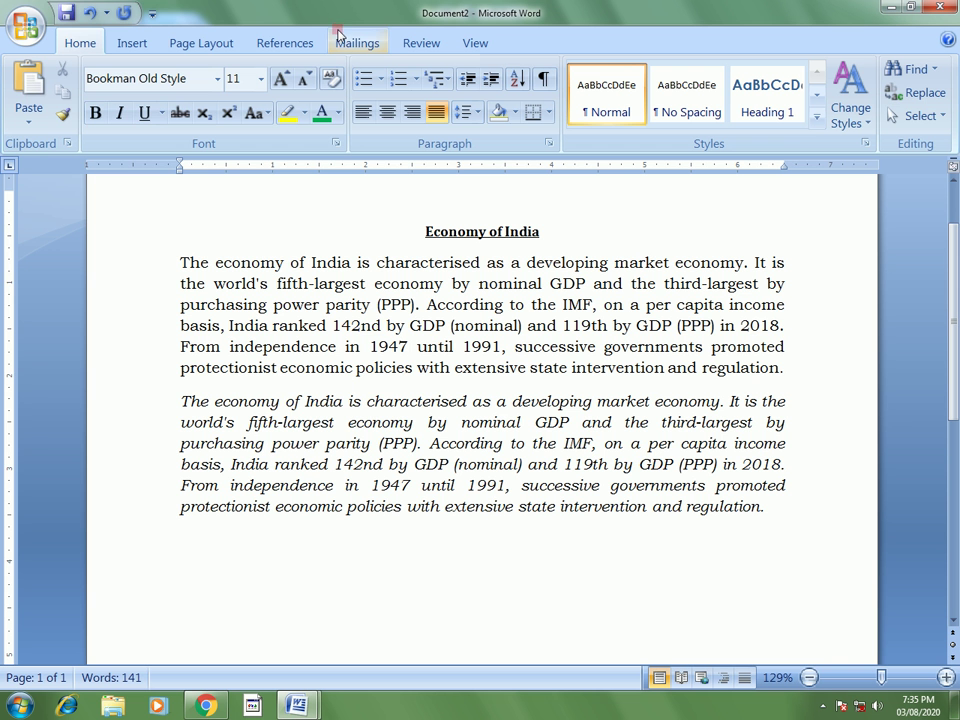
# Save the document as a Word Document named 5679 in the 5679 folder on the Desktop.
pyautogui.click(22, 20)
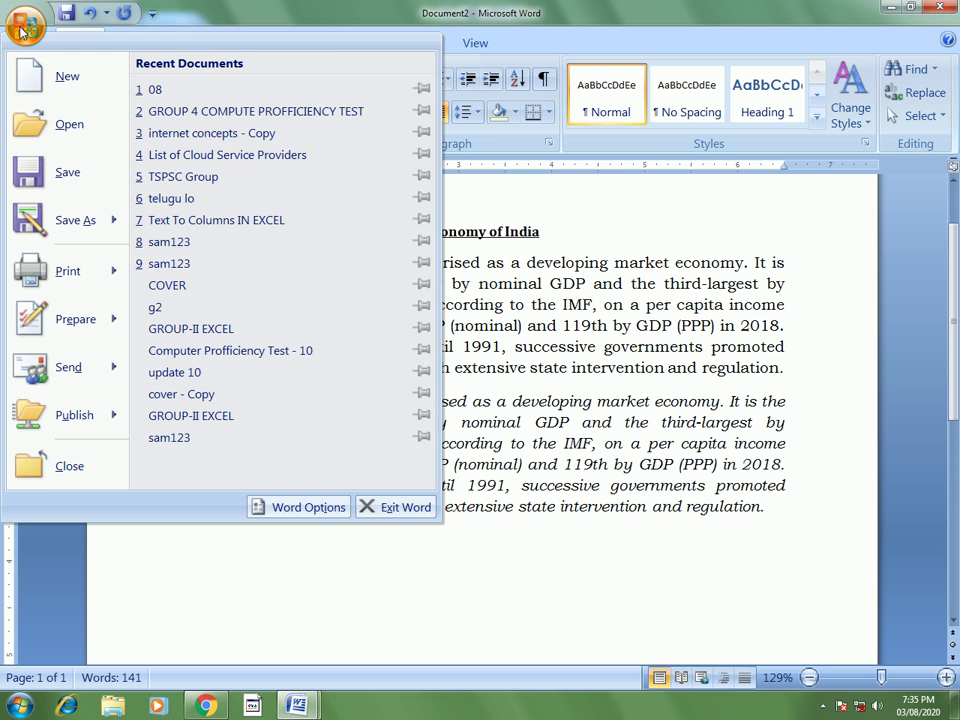
pyautogui.click(57, 178)
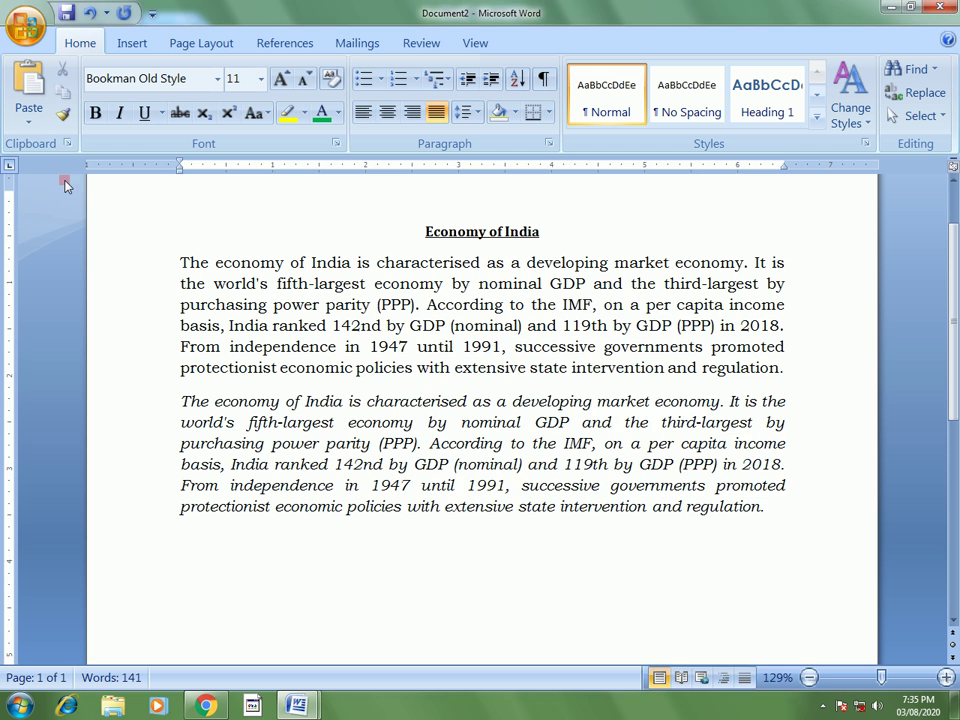
pyautogui.moveTo(410, 291); pyautogui.dragTo(255, 112)
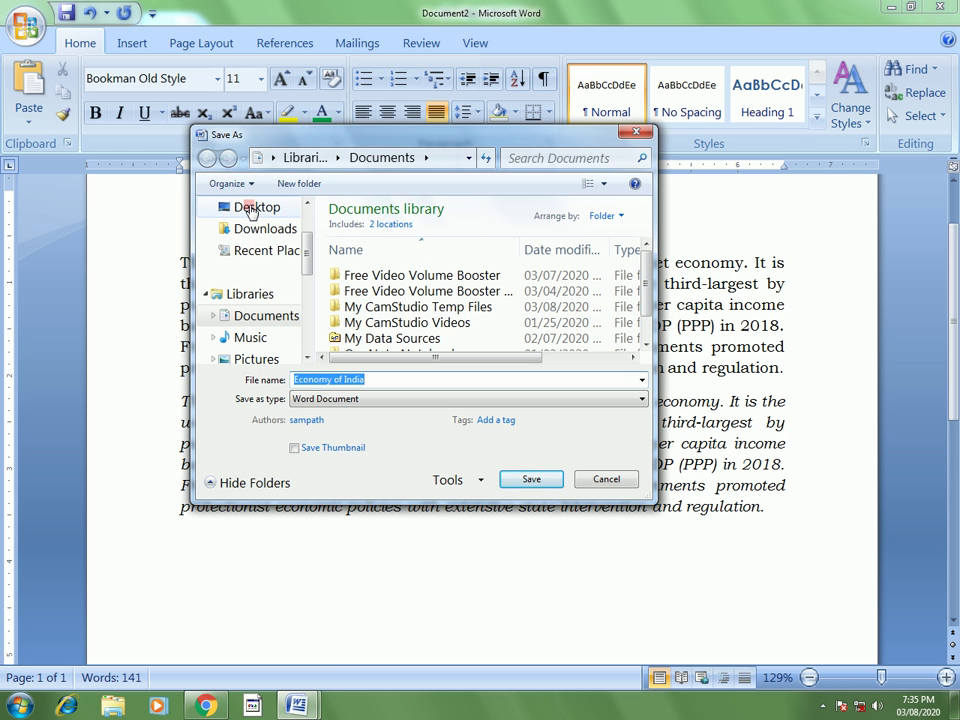
pyautogui.click(251, 210)
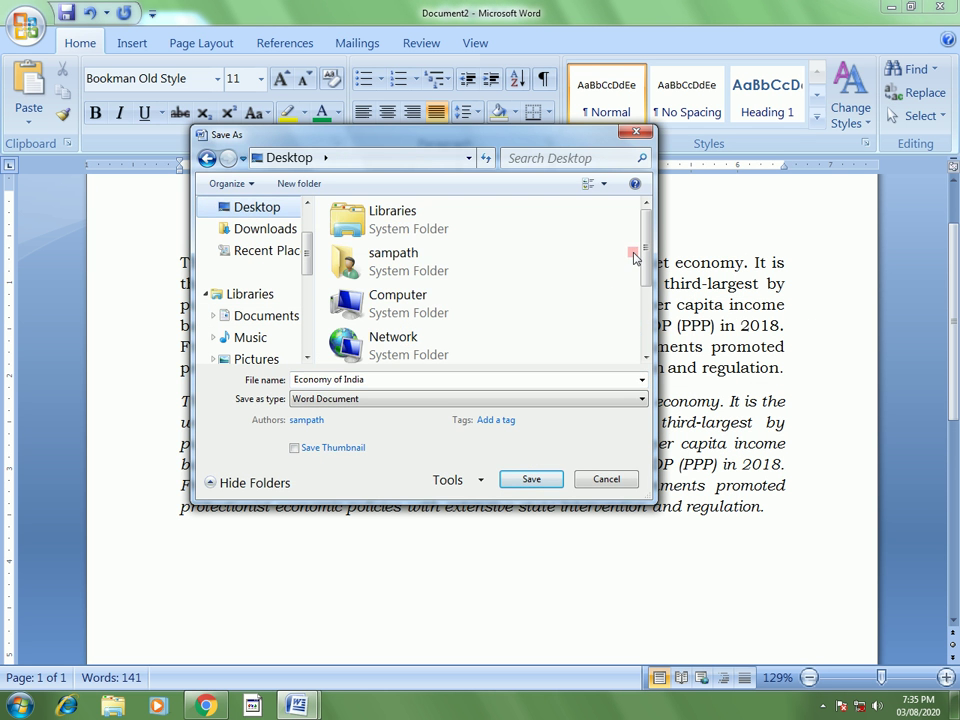
pyautogui.scroll(-2, 643, 257)
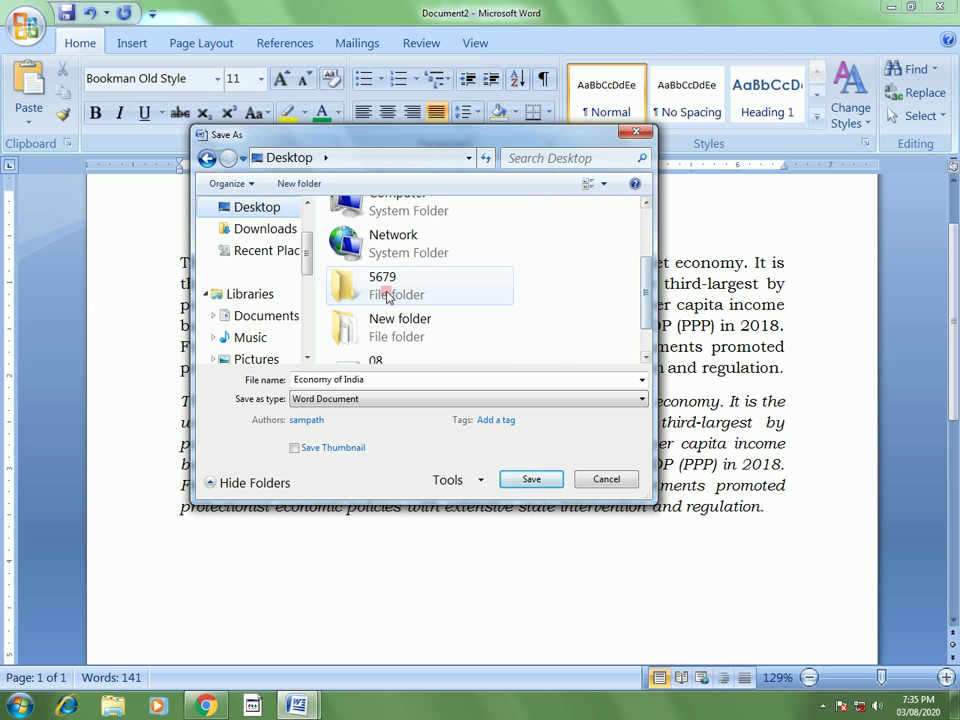
pyautogui.doubleClick(386, 287)
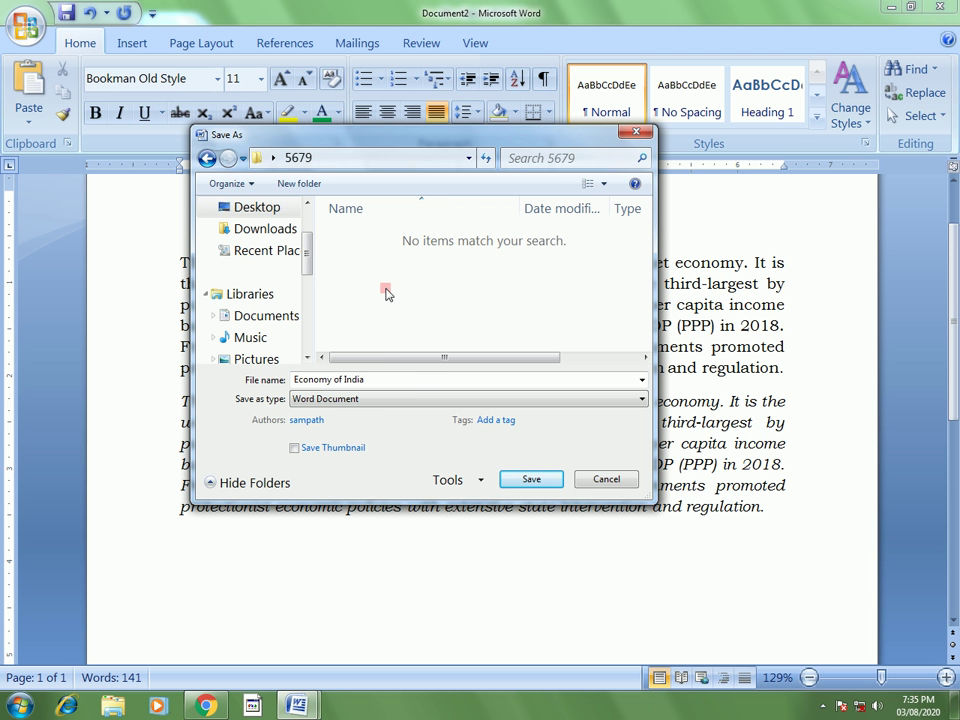
pyautogui.click(374, 379)
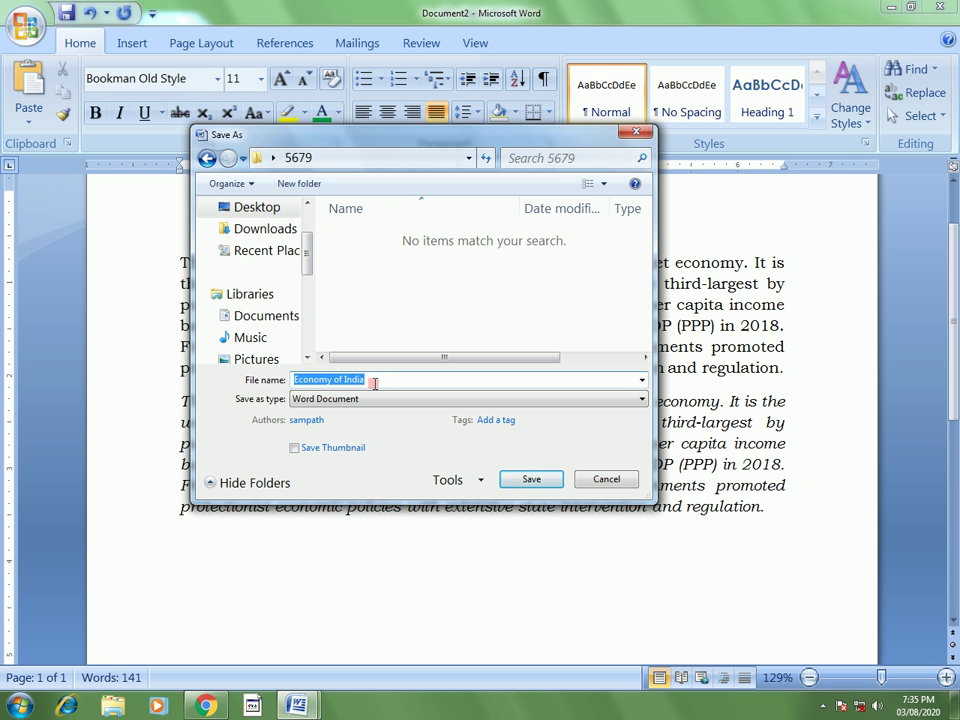
pyautogui.write('5679')
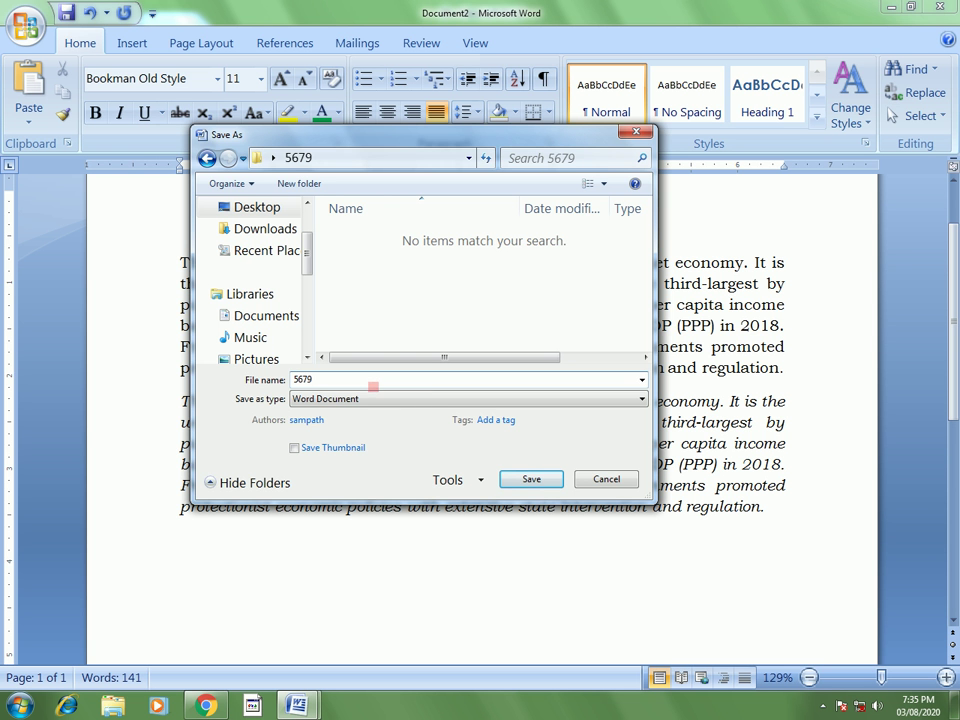
pyautogui.click(544, 480)
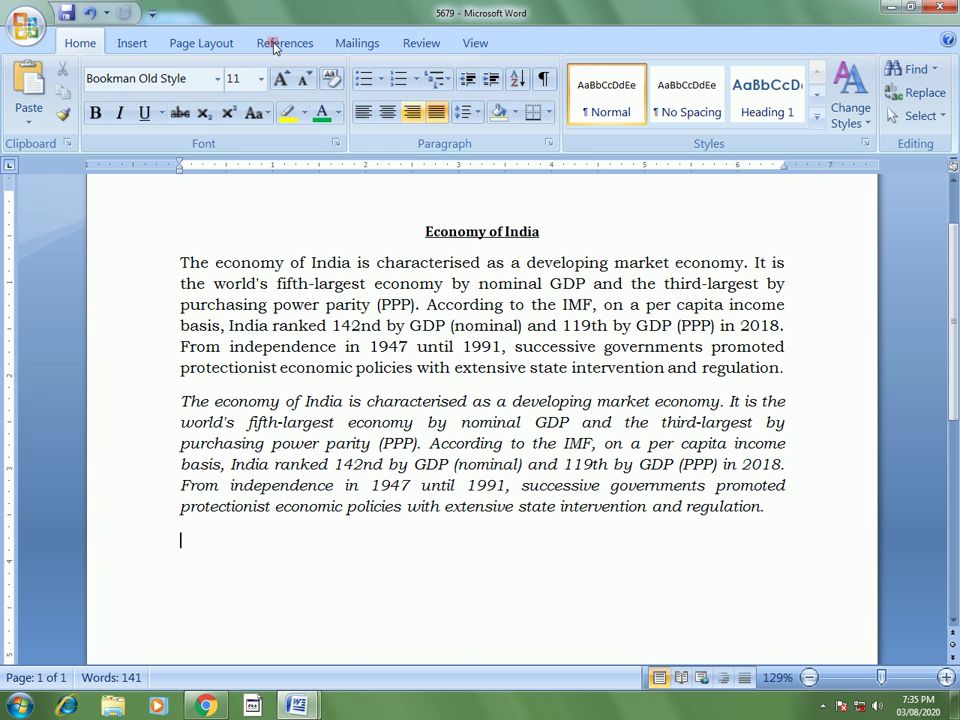
# Change the 5679 document to a slightly narrower paper size and close its window.
pyautogui.click(203, 44)
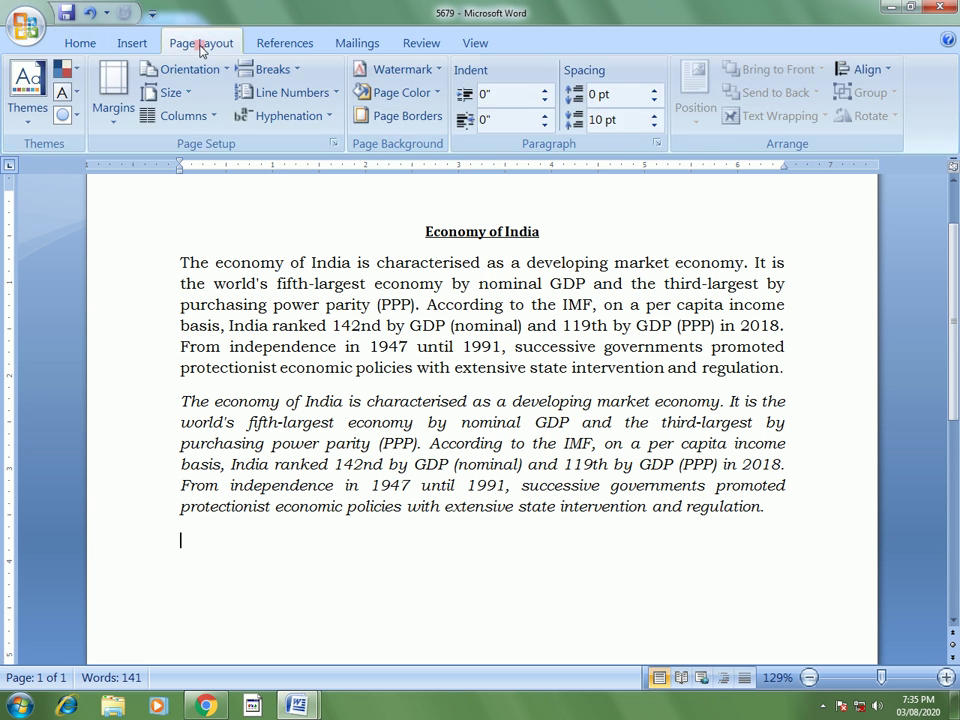
pyautogui.click(165, 93)
pyautogui.click(200, 364)
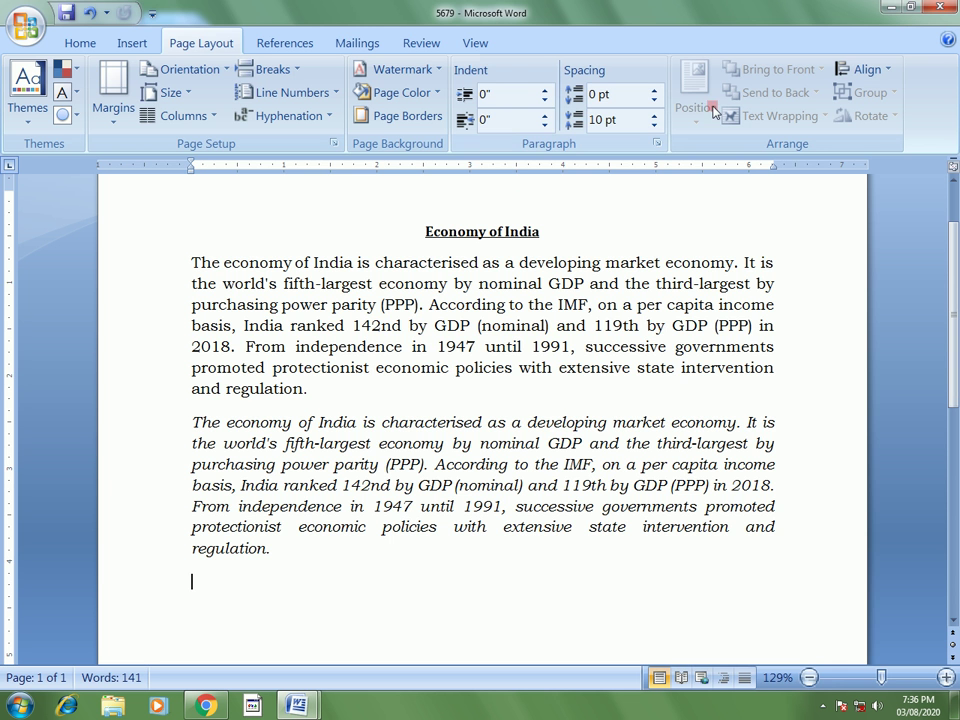
pyautogui.hotkey('alt', 'F4')
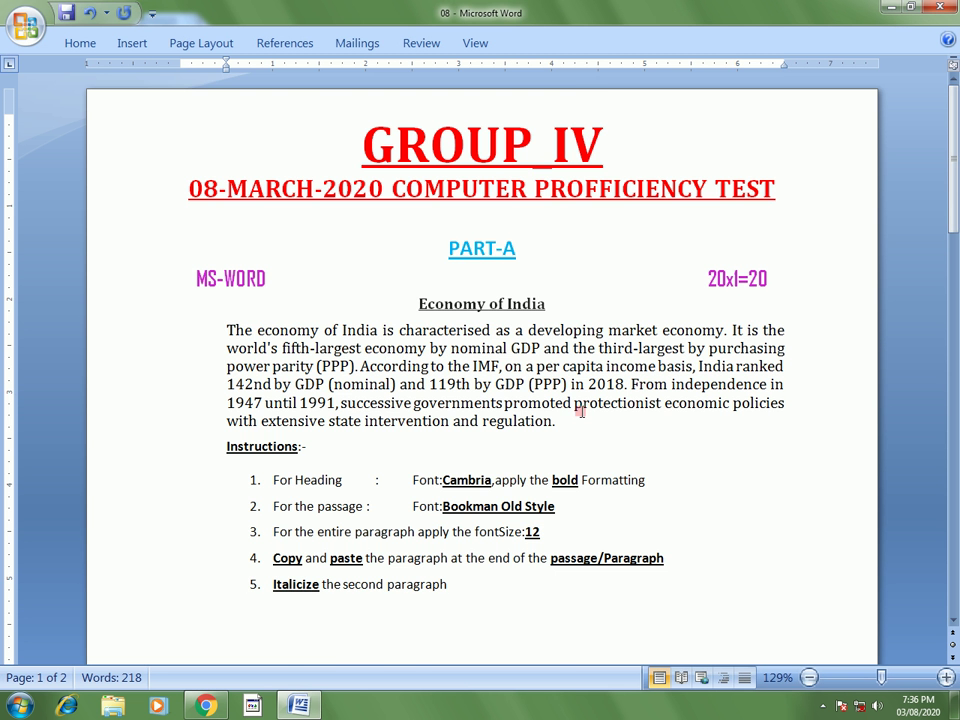
# View the PART-B MS-Excel task in the test paper and launch Excel in a maximized window.
pyautogui.scroll(-5, 486, 418)
pyautogui.scroll(-5, 486, 435)
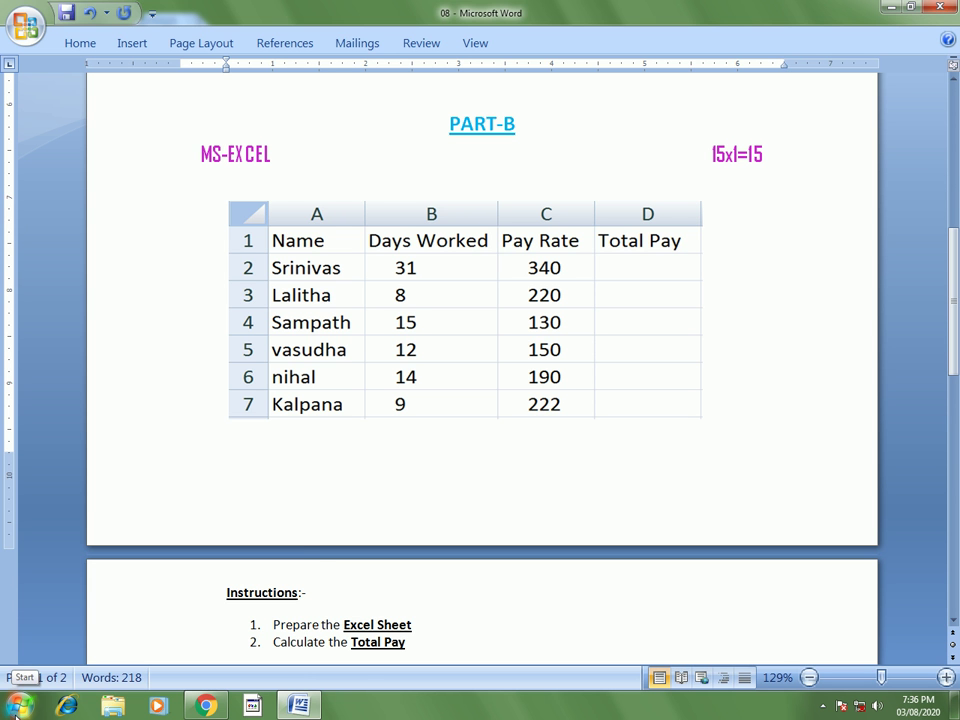
pyautogui.press('super+r')
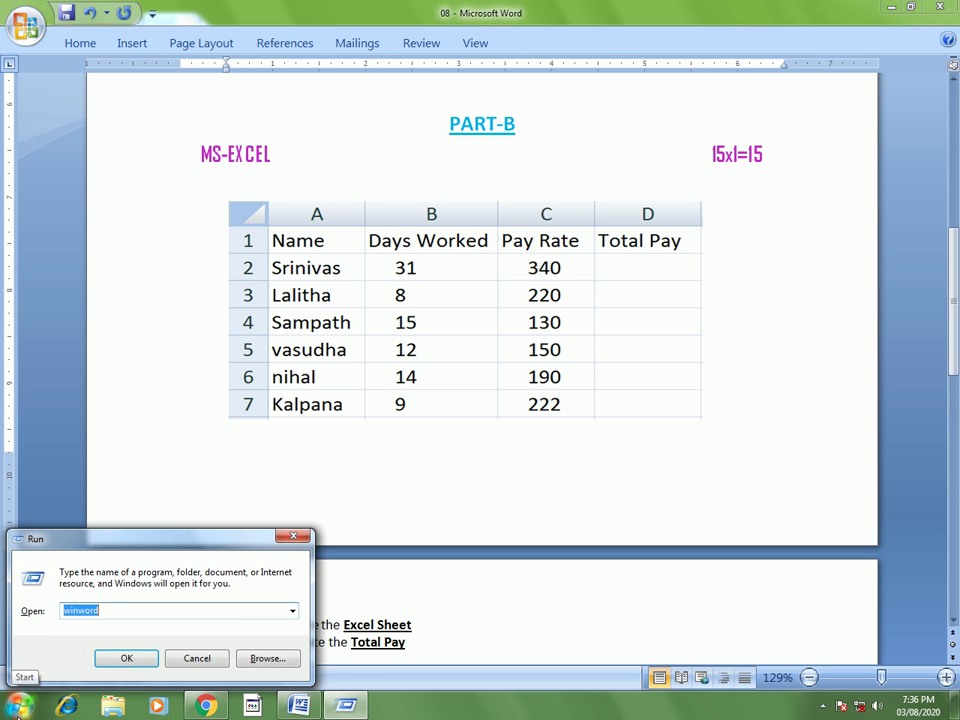
pyautogui.write('excel')
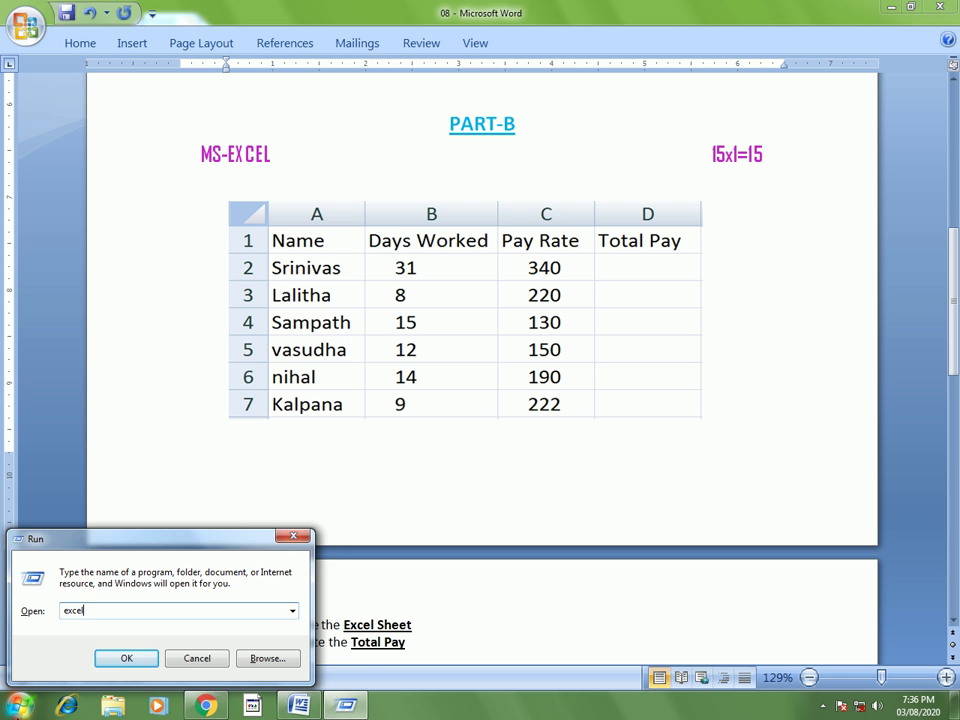
pyautogui.press('Return')
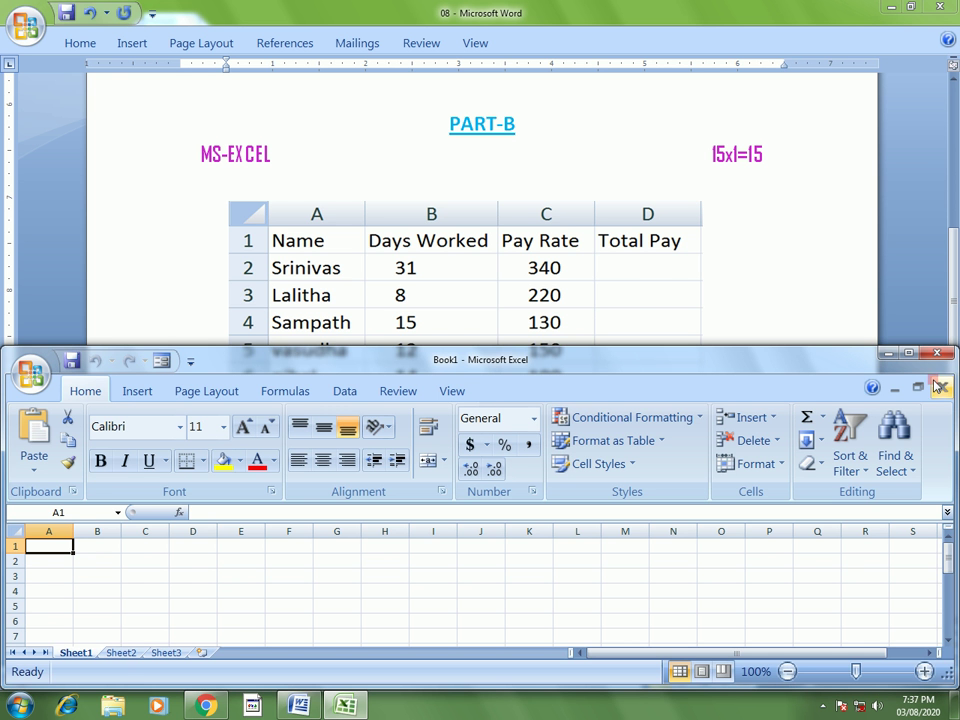
pyautogui.click(908, 353)
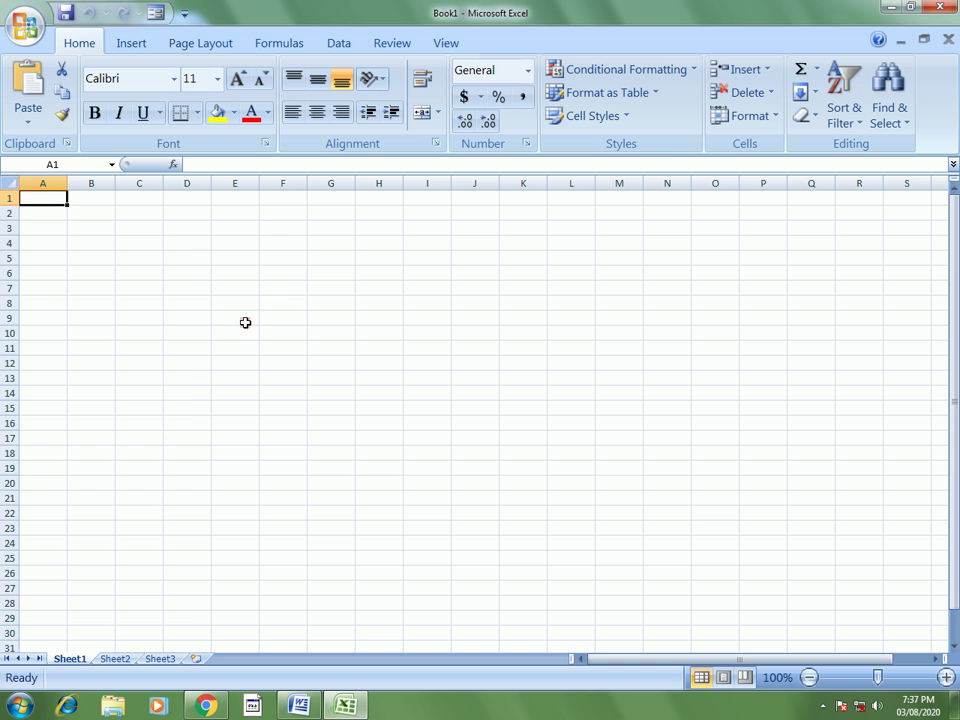
# Enter the column headings Name, Days Worked, Pay Rate and Total Pay in cells A1 to D1, ending in cell A2.
pyautogui.scroll(2, 243, 324)
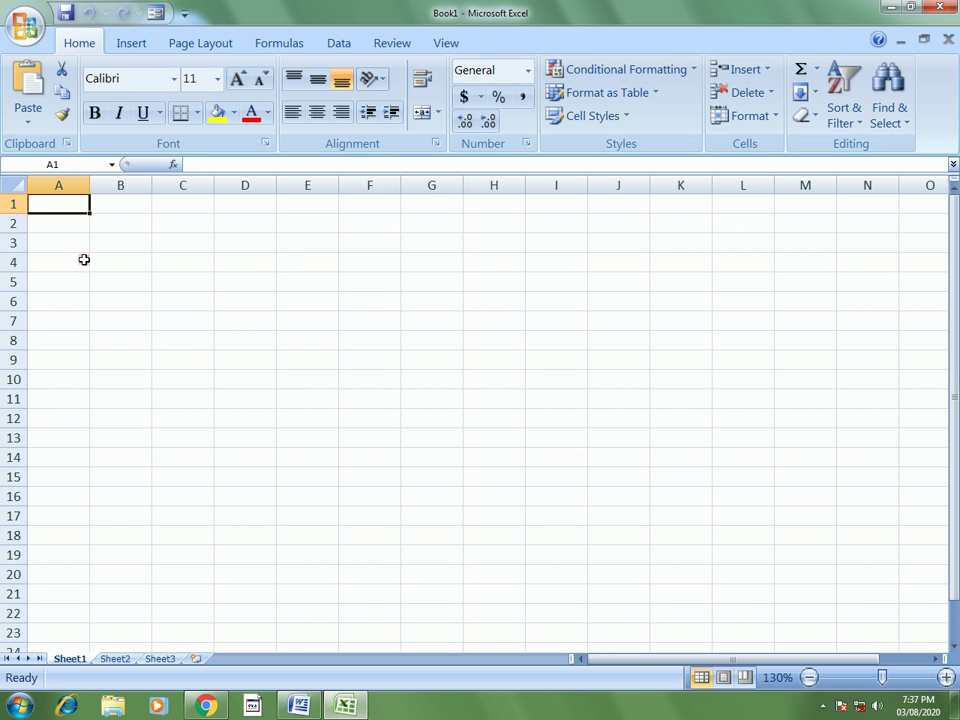
pyautogui.scroll(3, 85, 261)
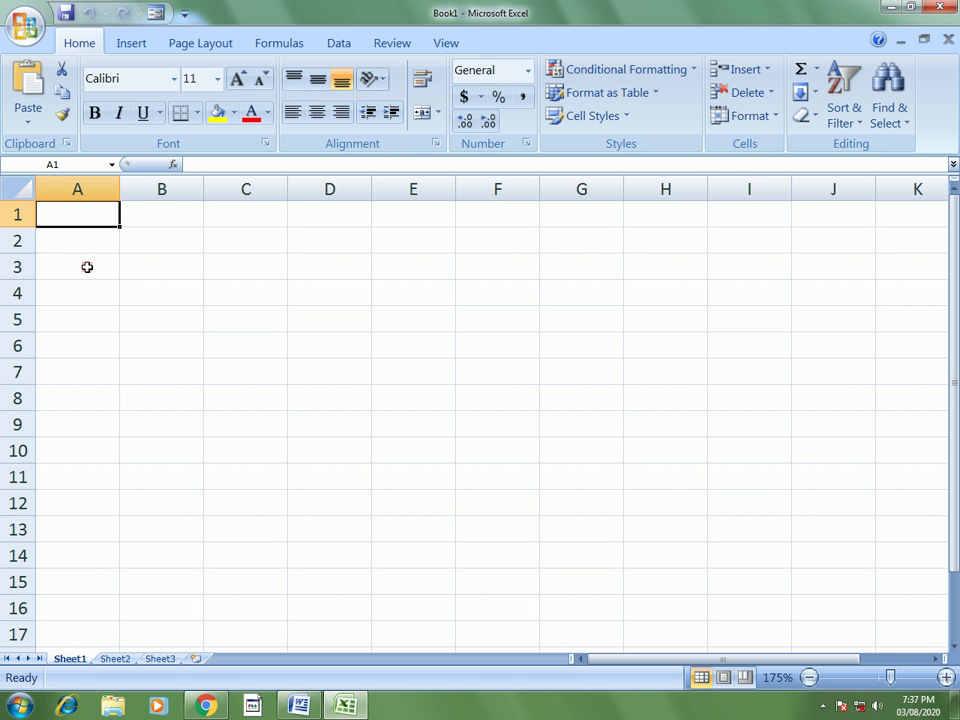
pyautogui.write('Name')
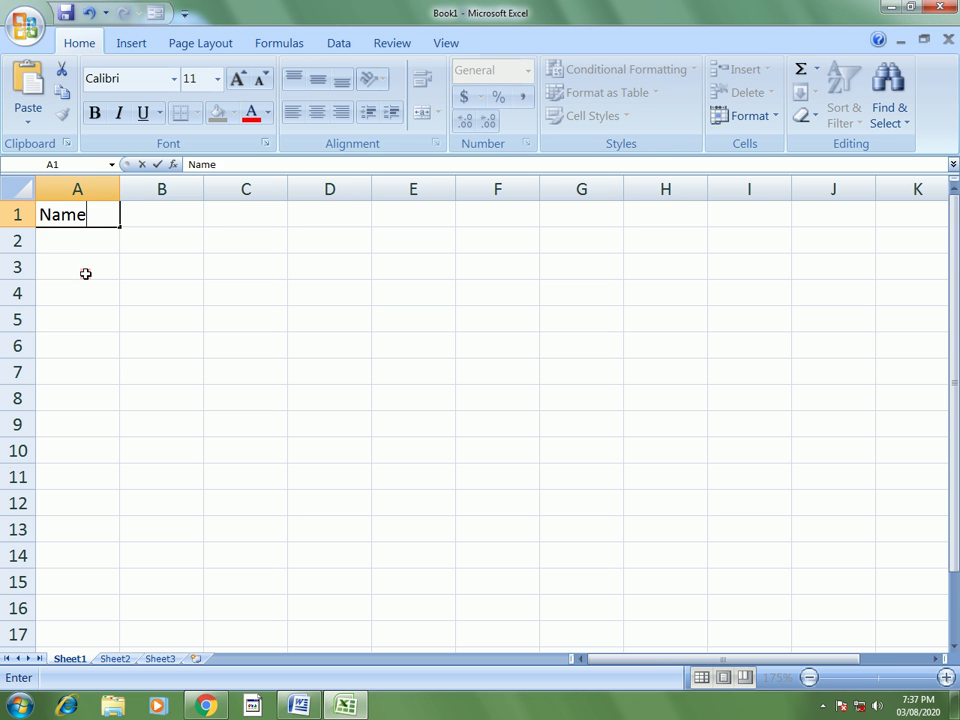
pyautogui.press('Tab')
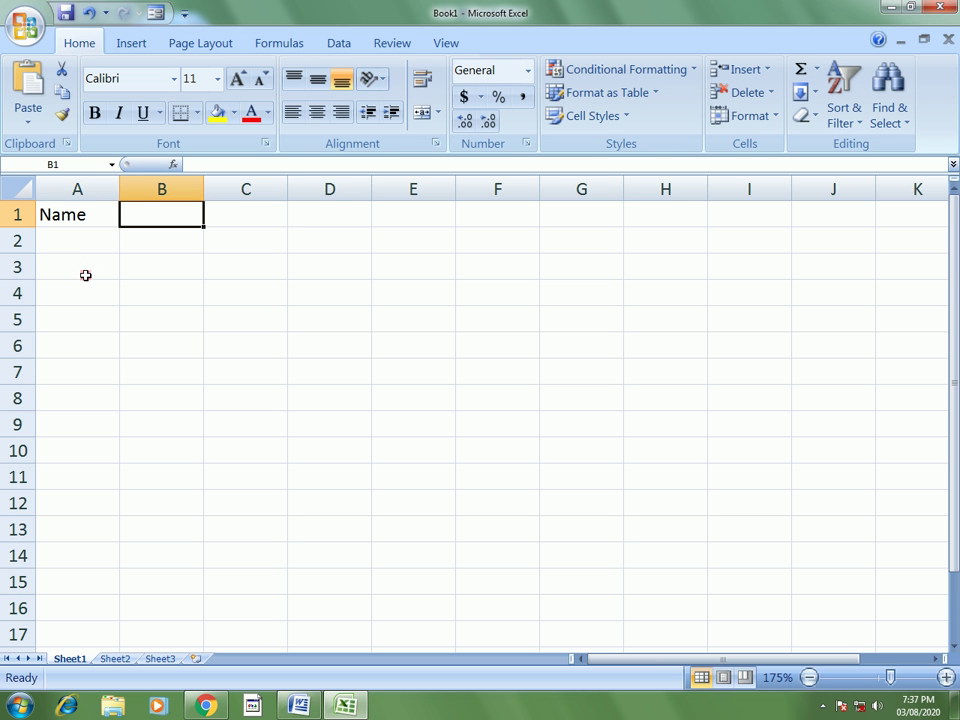
pyautogui.write('Days Worked')
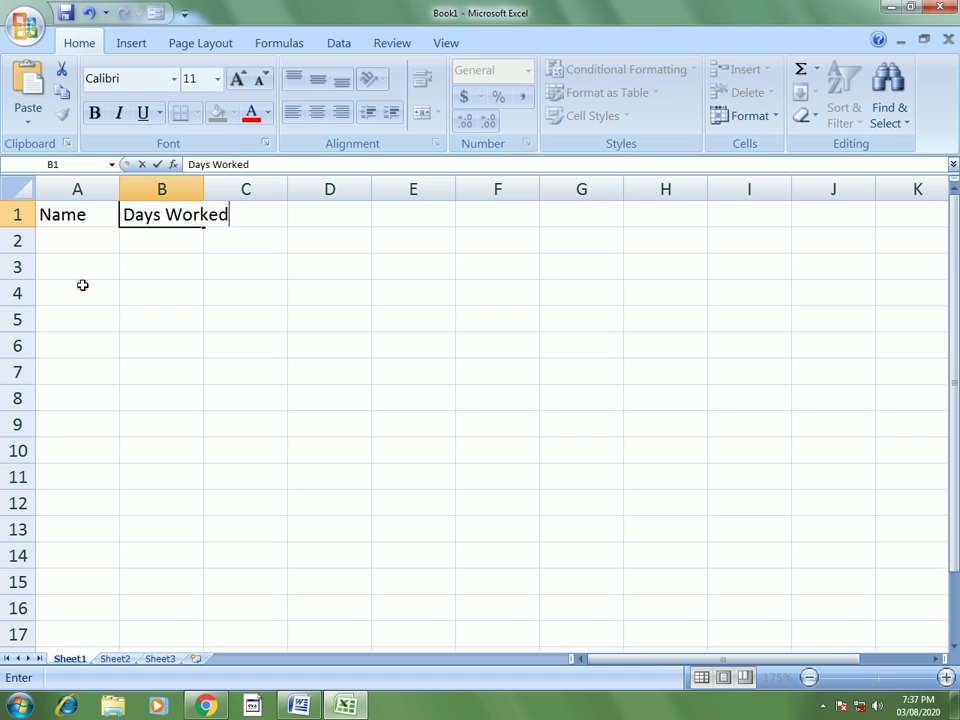
pyautogui.press('Tab')
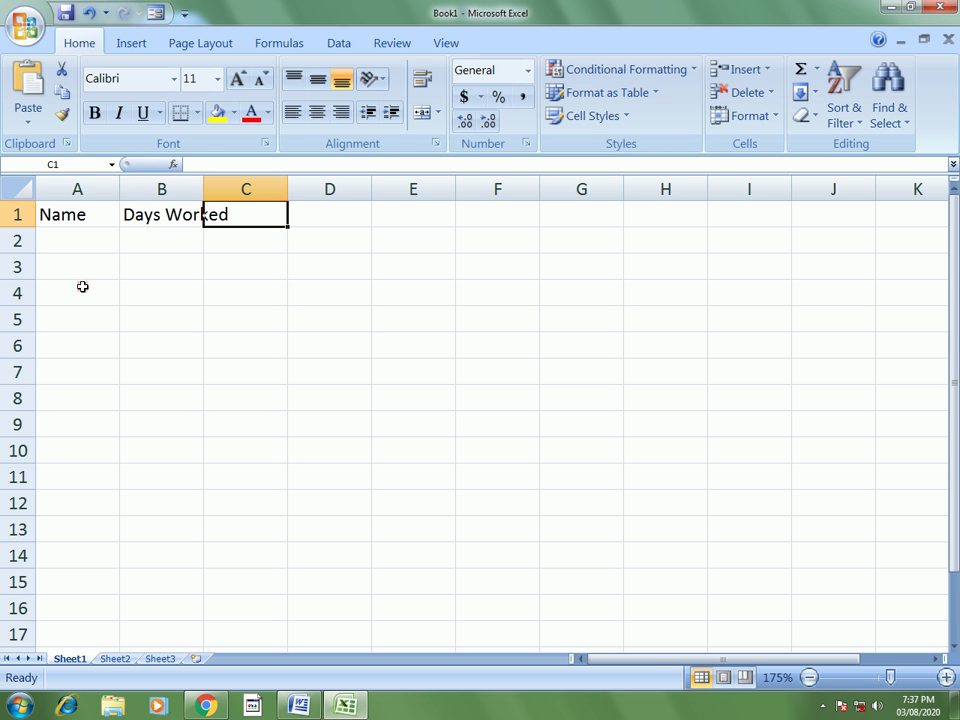
pyautogui.write('Pay ')
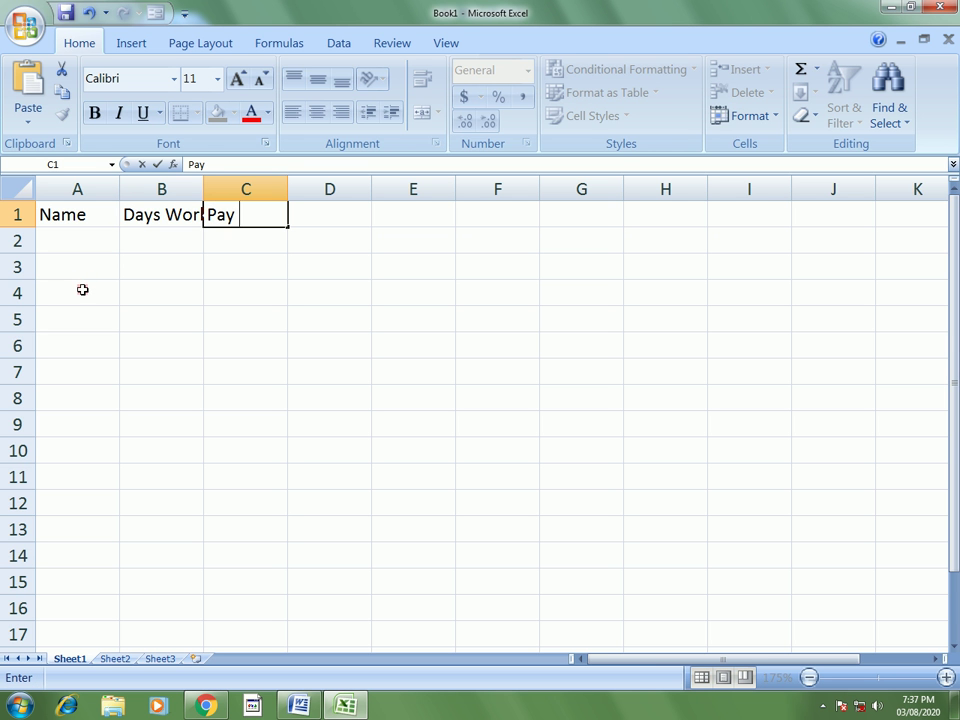
pyautogui.write('Rate')
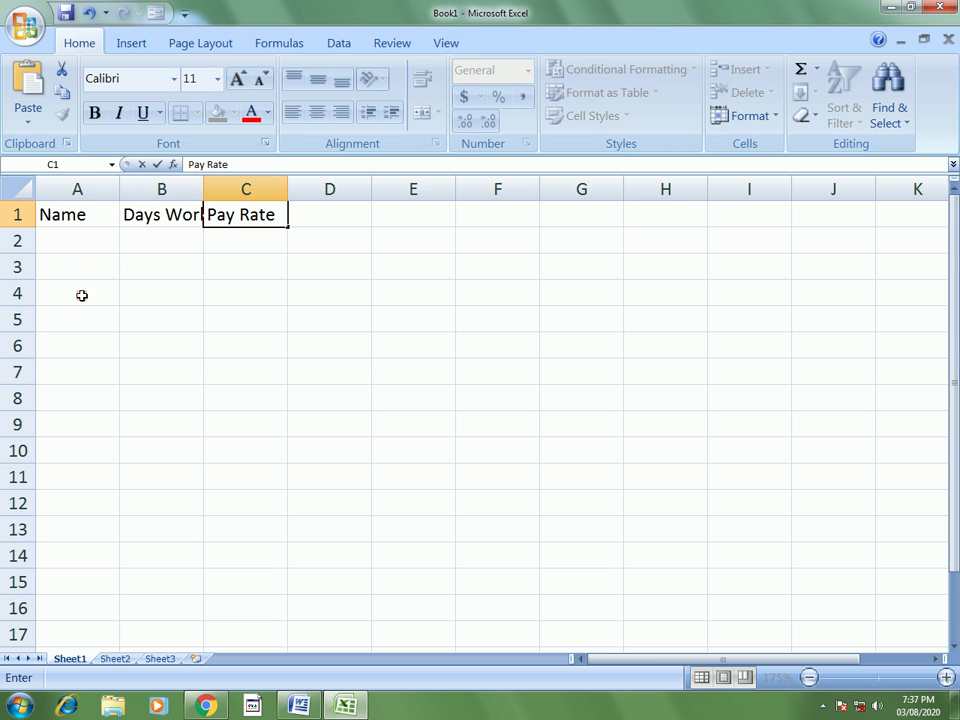
pyautogui.press('Tab')
pyautogui.write('T')
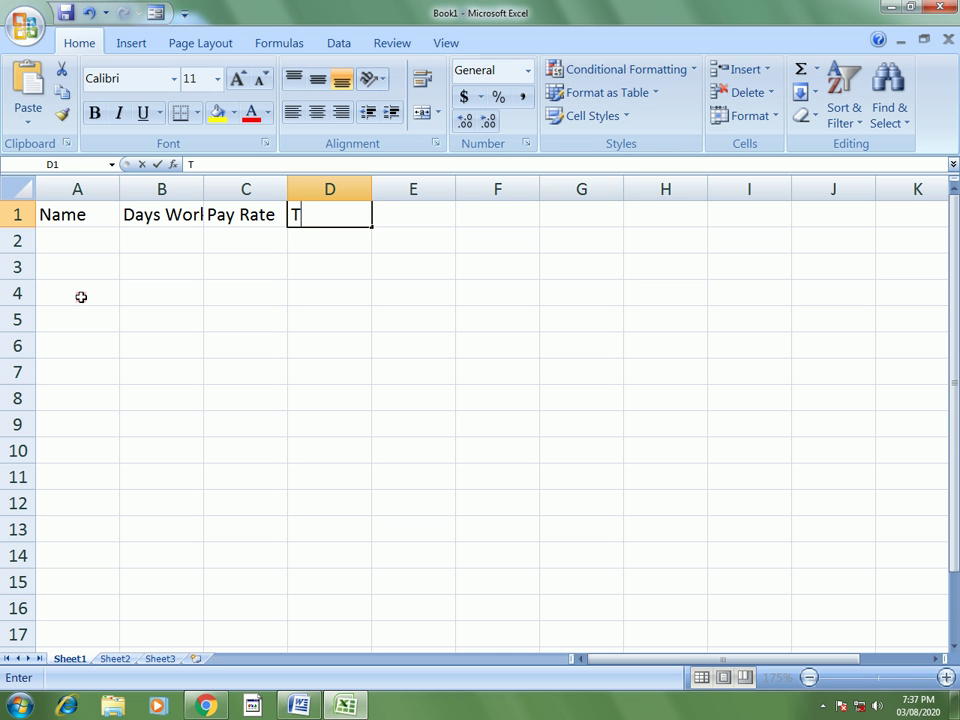
pyautogui.write('otal Pay')
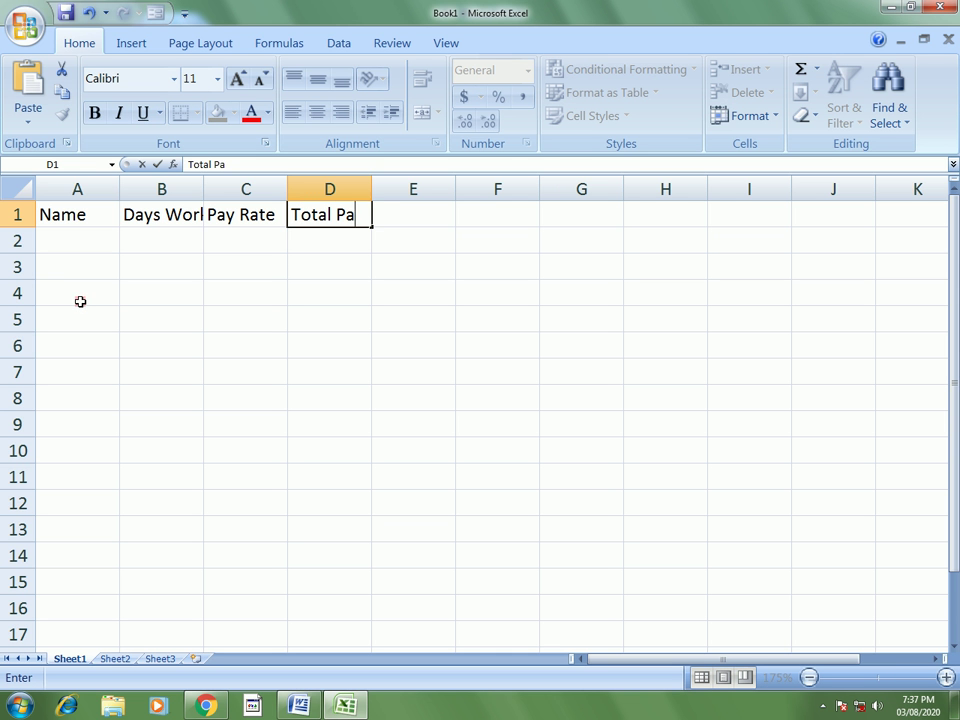
pyautogui.press('Return')
pyautogui.press('Left')
pyautogui.press('Left')
pyautogui.press('Left')
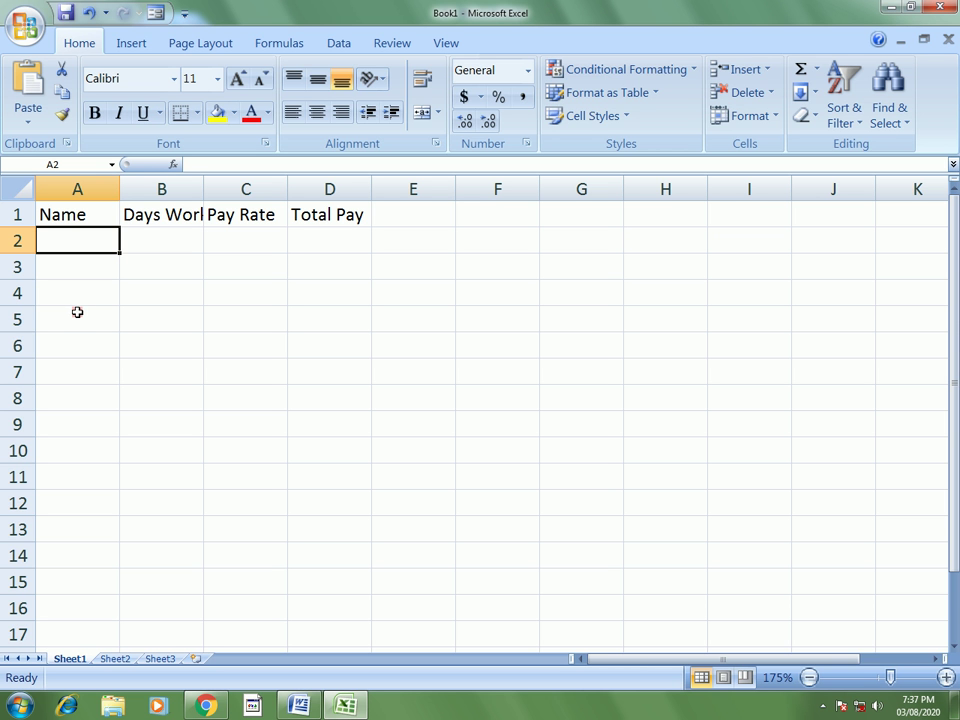
# Enter the six employees' first names in the Name column, cells A2 to A7.
pyautogui.write('Sri')
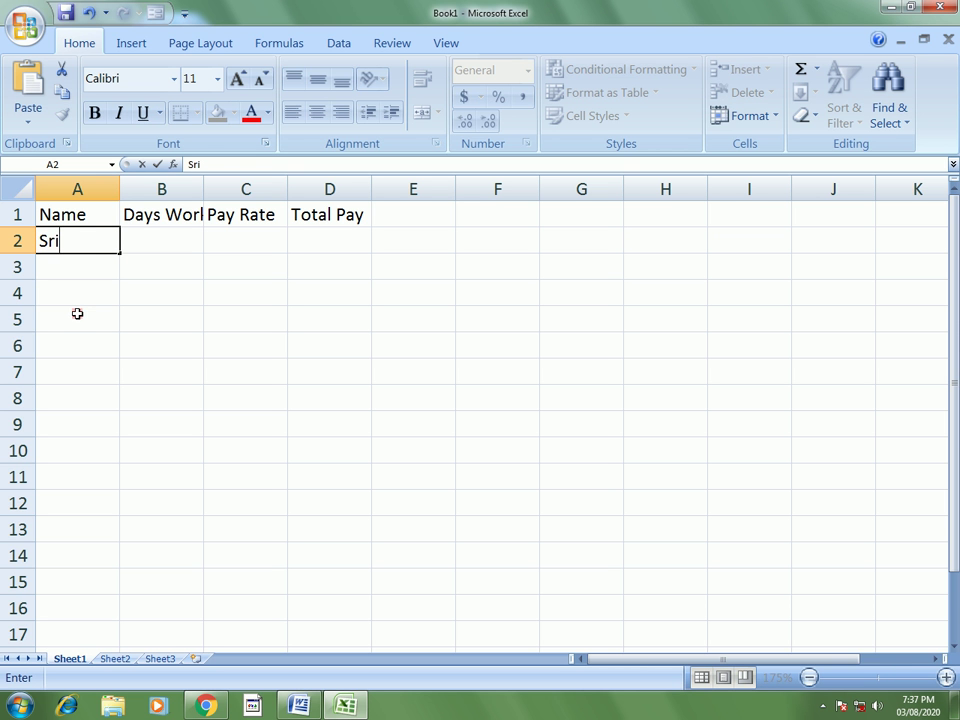
pyautogui.write('nivas')
pyautogui.press('Return')
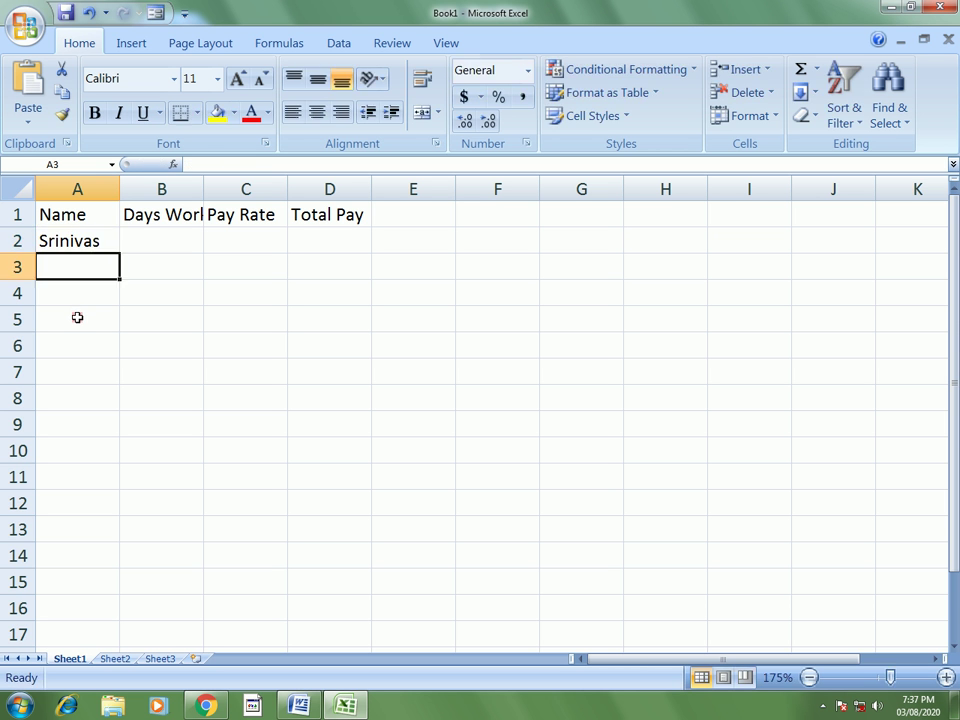
pyautogui.write('Lalitha')
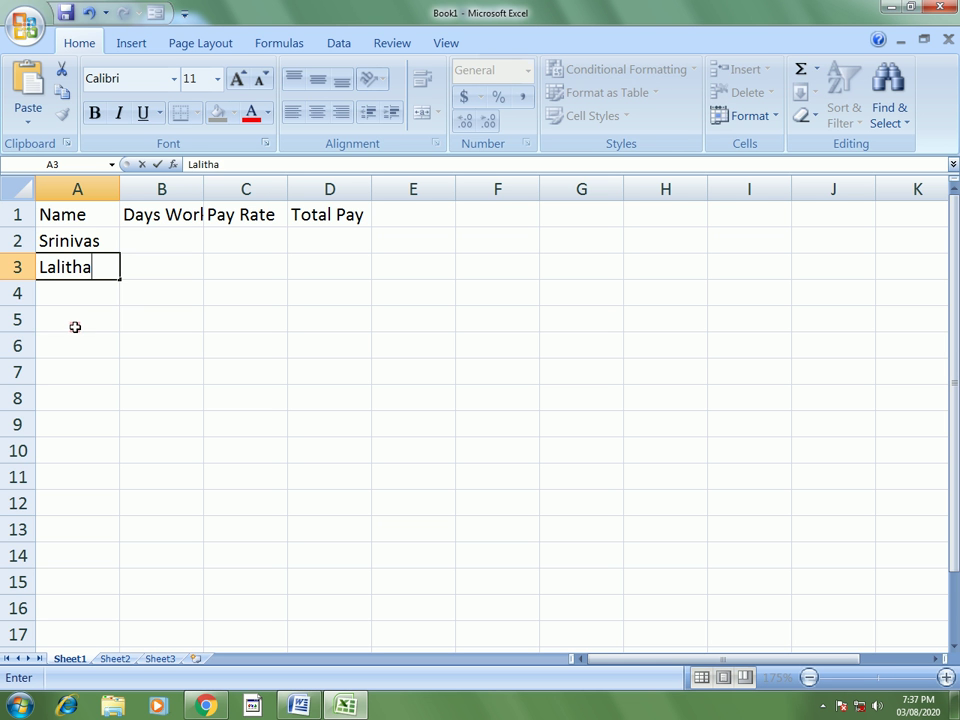
pyautogui.press('Return')
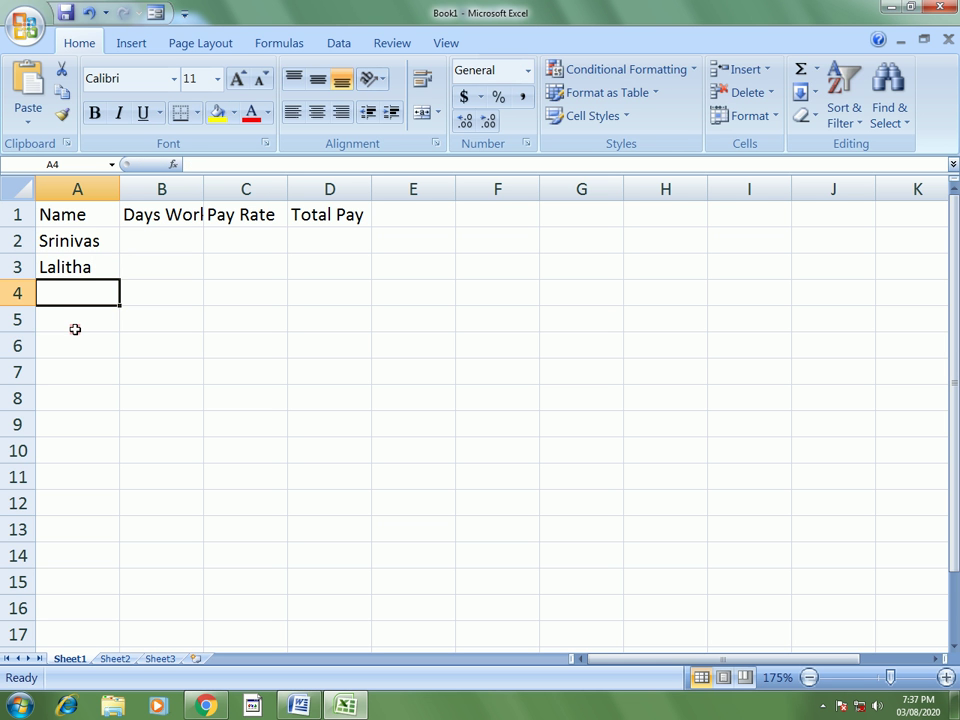
pyautogui.write('Sampath')
pyautogui.press('Return')
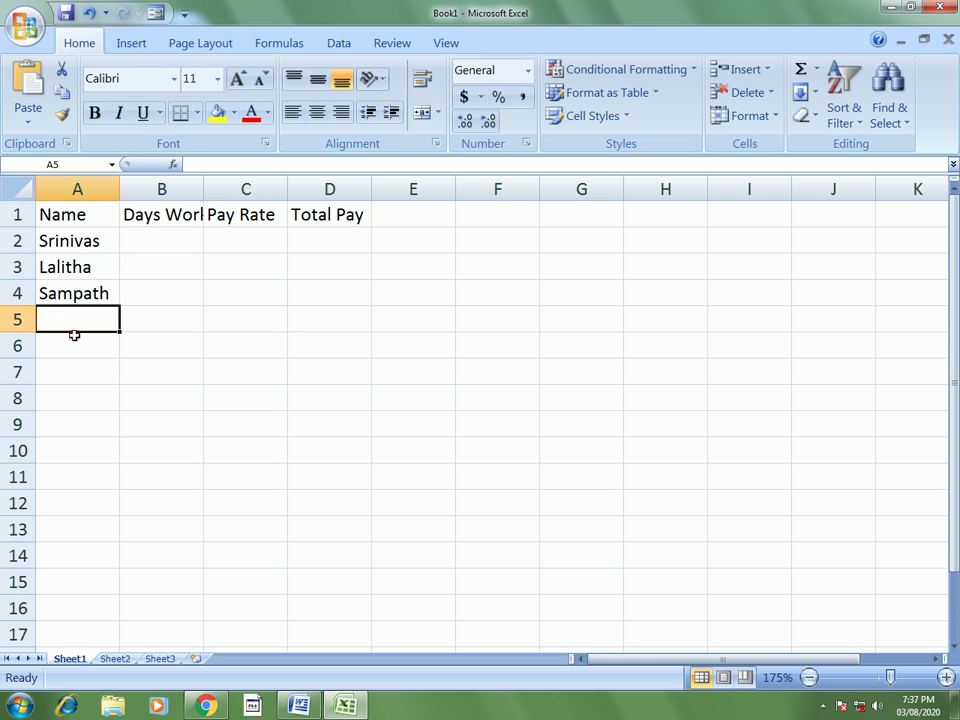
pyautogui.write('Vasu')
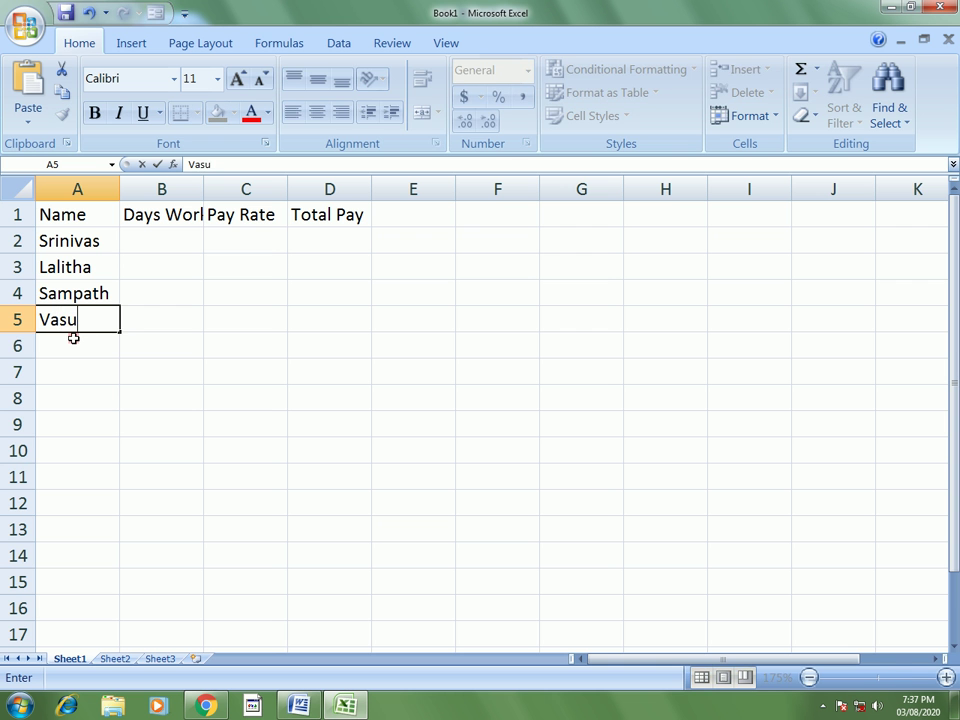
pyautogui.write('dha')
pyautogui.press('Return')
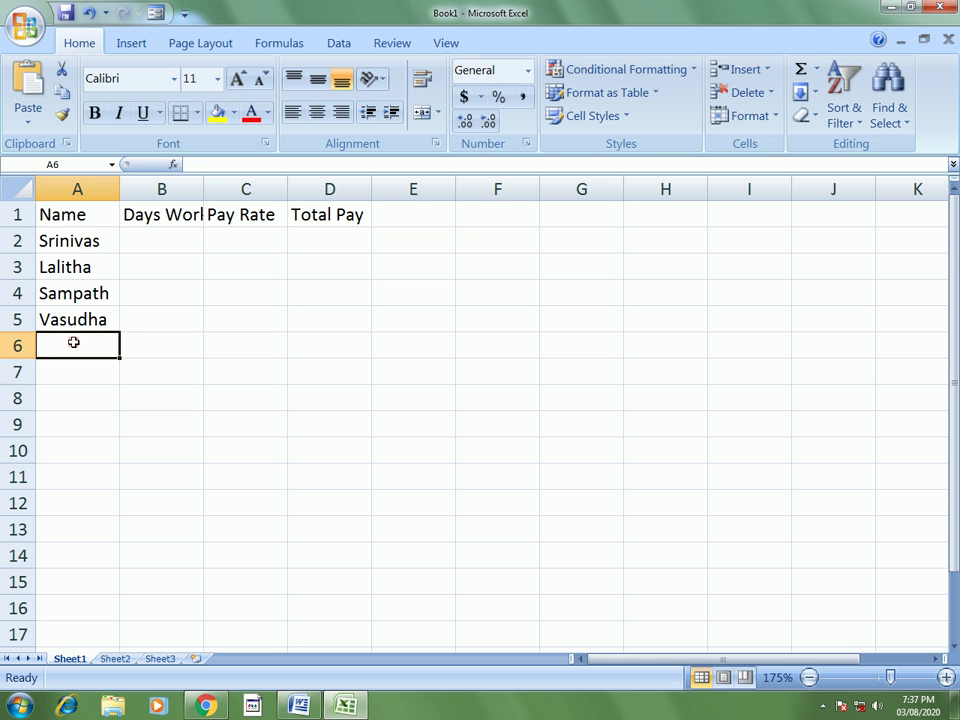
pyautogui.write('Nihal')
pyautogui.press('Return')
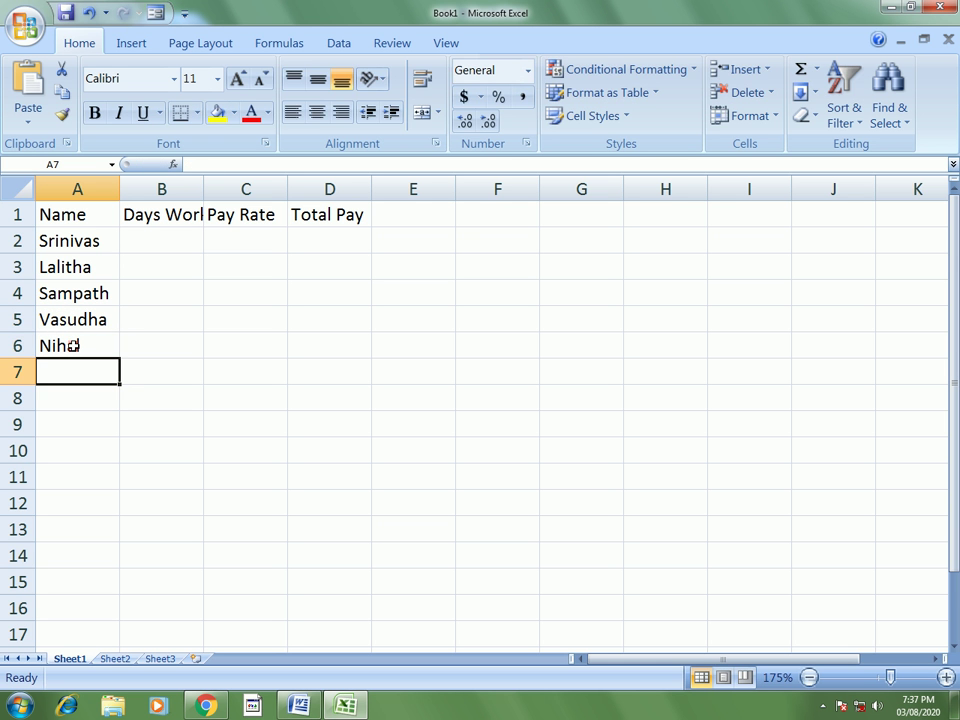
pyautogui.write('Kalpana')
pyautogui.press('Tab')
# Fill the Days Worked column from B2 to B7 with 31, 8, 15, 12, 14 and 9.
pyautogui.press('Up')
pyautogui.press('Up')
pyautogui.press('Up')
pyautogui.press('Up')
pyautogui.press('Up')
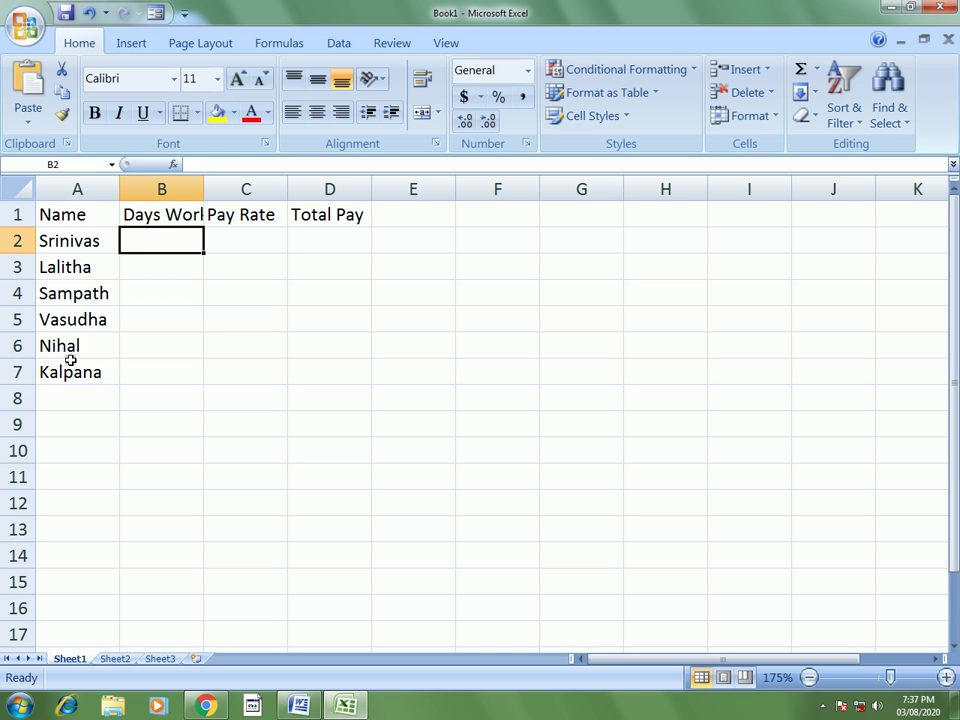
pyautogui.write('31')
pyautogui.press('Return')
pyautogui.write('8')
pyautogui.press('Return')
pyautogui.write('15')
pyautogui.press('Return')
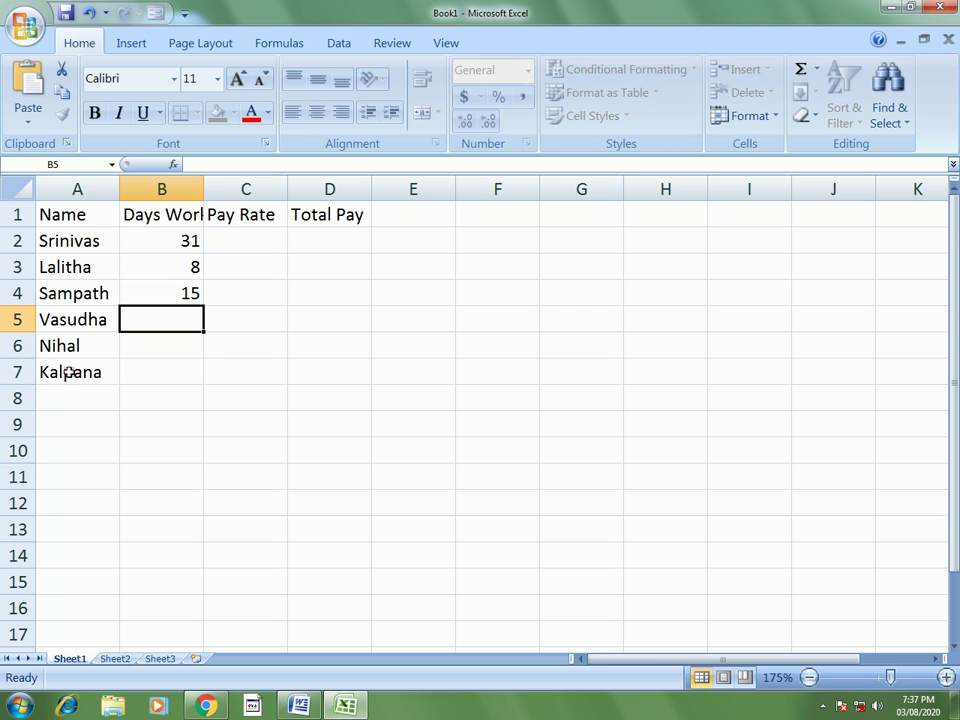
pyautogui.write('12')
pyautogui.press('Return')
pyautogui.write('14')
pyautogui.press('Return')
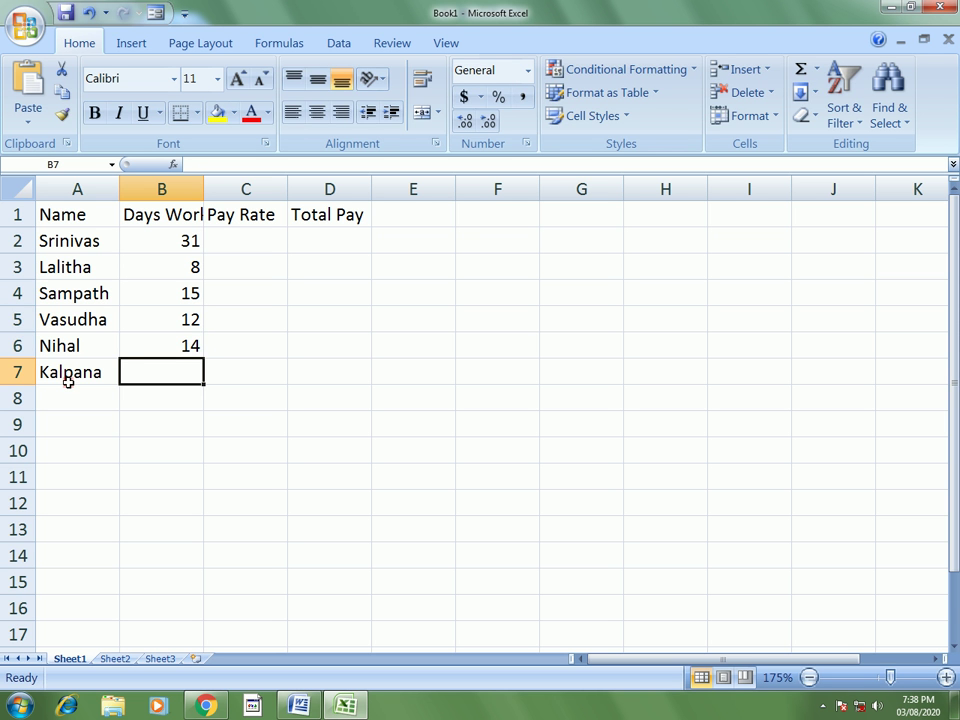
pyautogui.write('9')
pyautogui.press('Tab')
# Fill the Pay Rate column from C2 to C7 with 340, 220, 130, 150, 190 and 222.
pyautogui.press('Up')
pyautogui.press('Up')
pyautogui.press('Up')
pyautogui.press('Up')
pyautogui.press('Up')
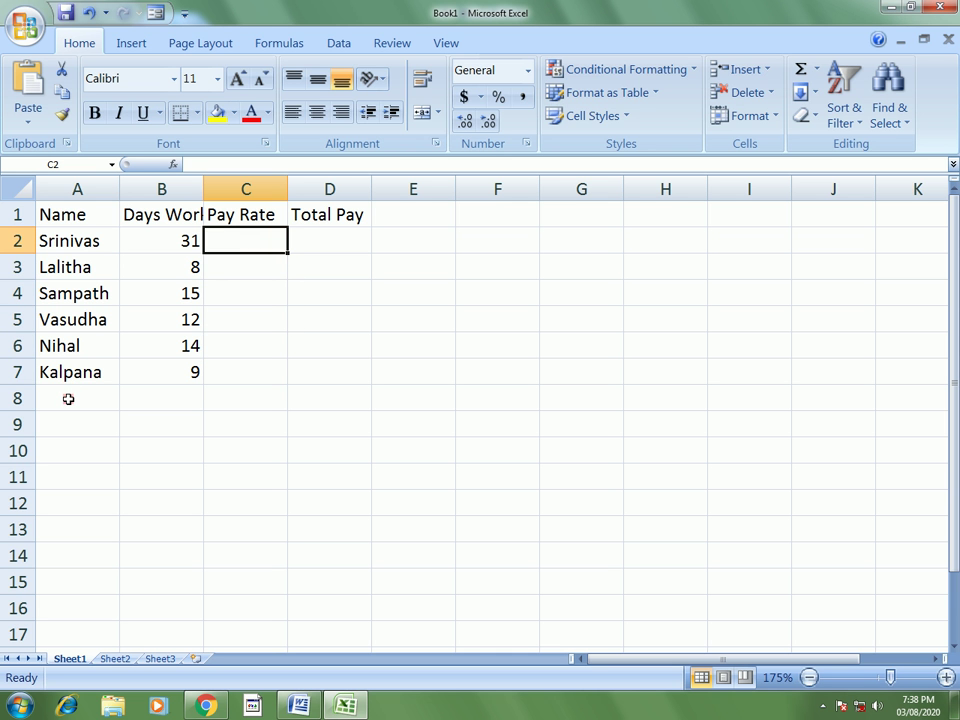
pyautogui.write('340')
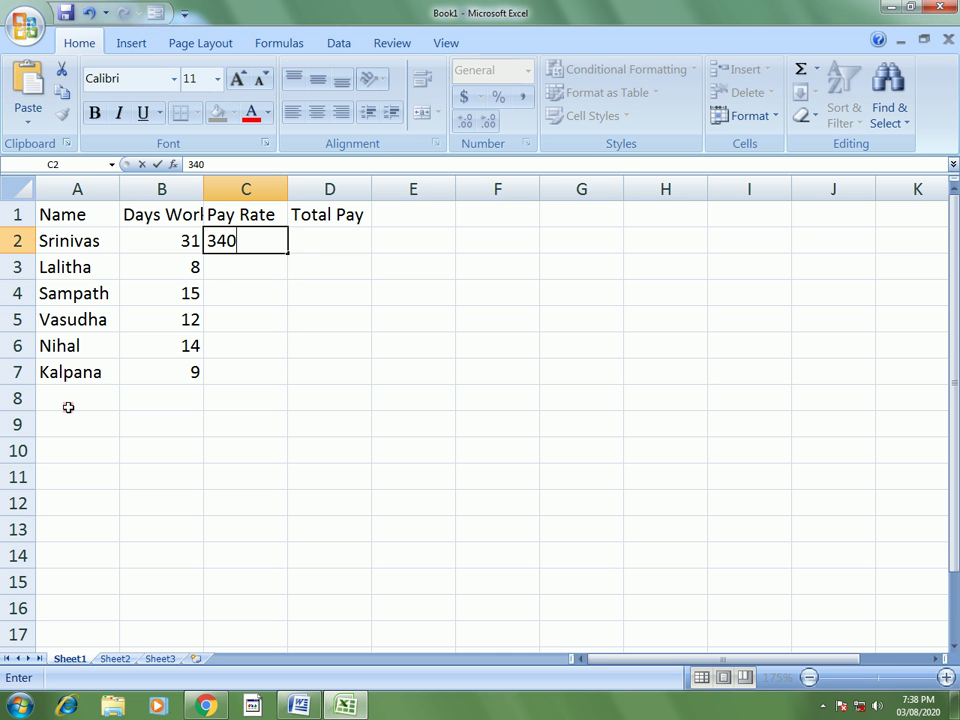
pyautogui.press('Return')
pyautogui.write('220')
pyautogui.press('Return')
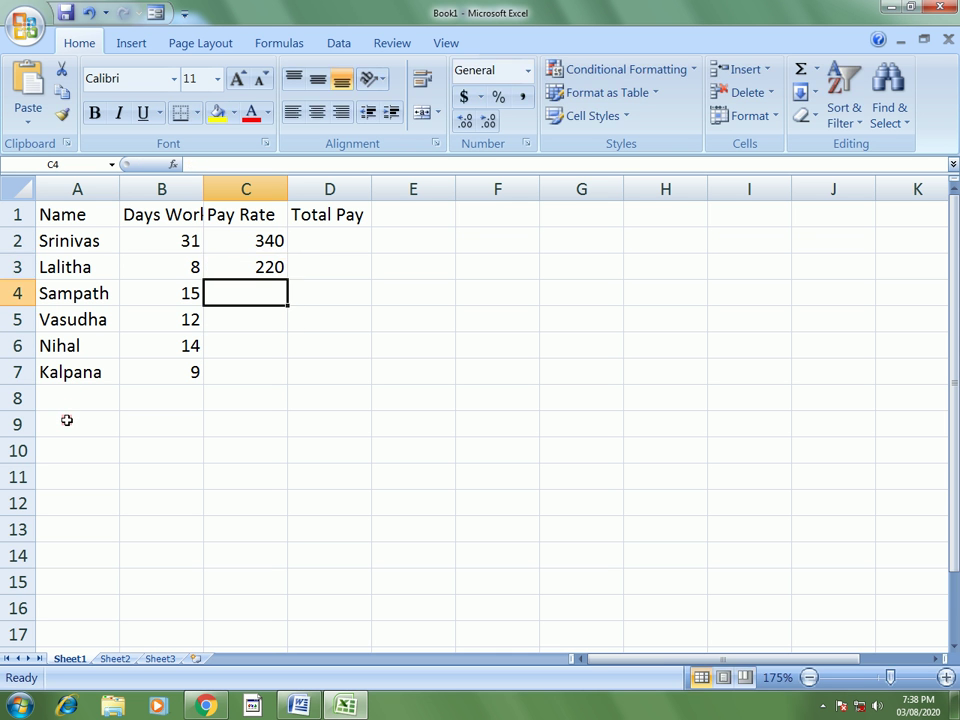
pyautogui.write('130')
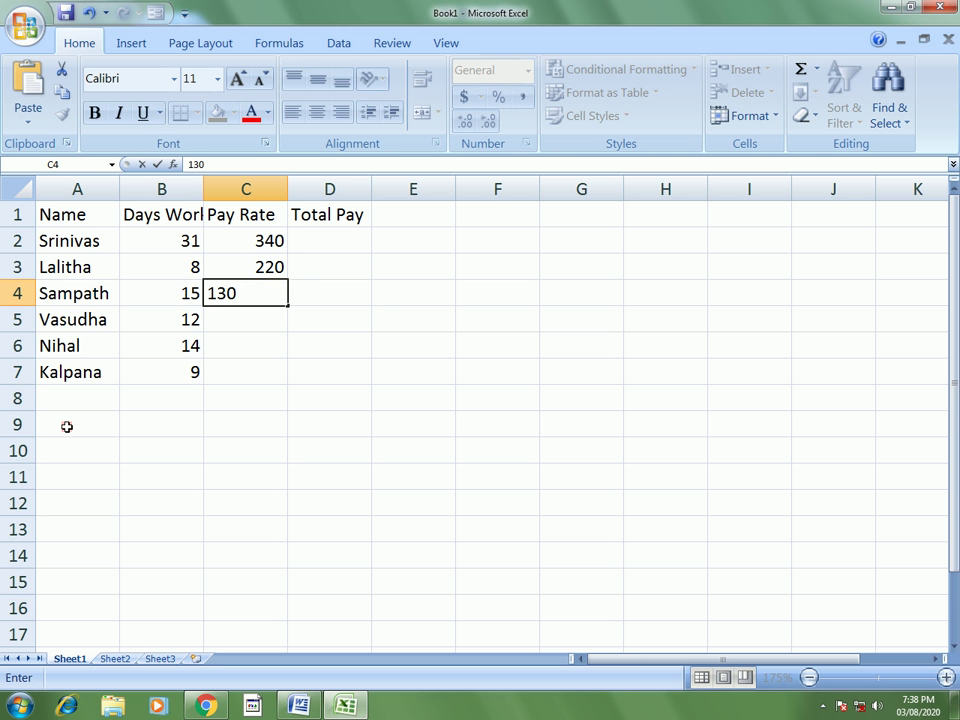
pyautogui.press('Return')
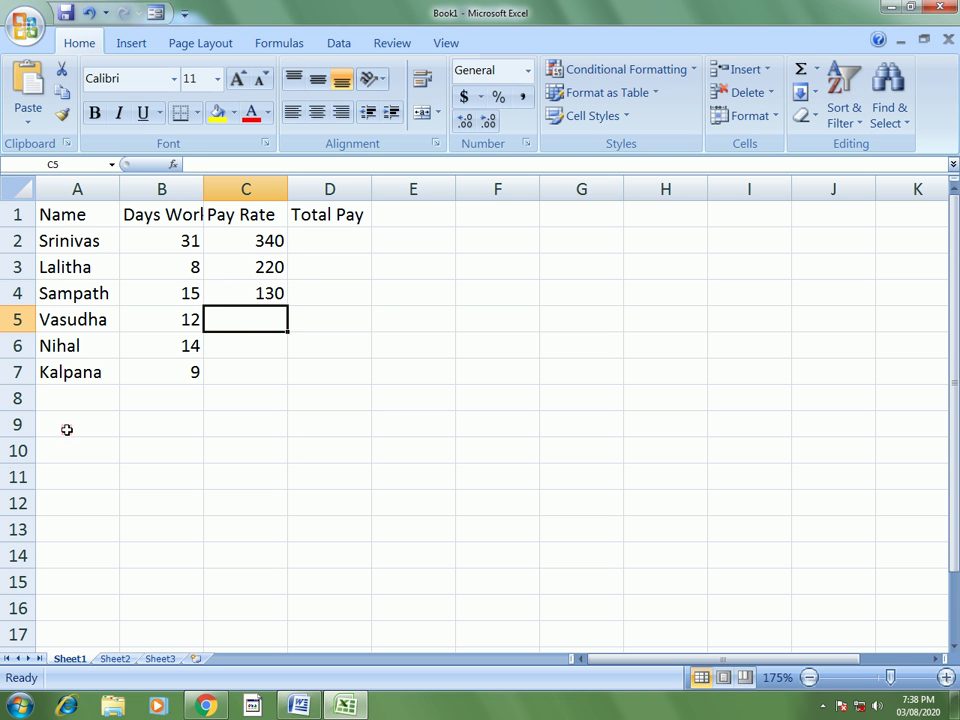
pyautogui.write('150')
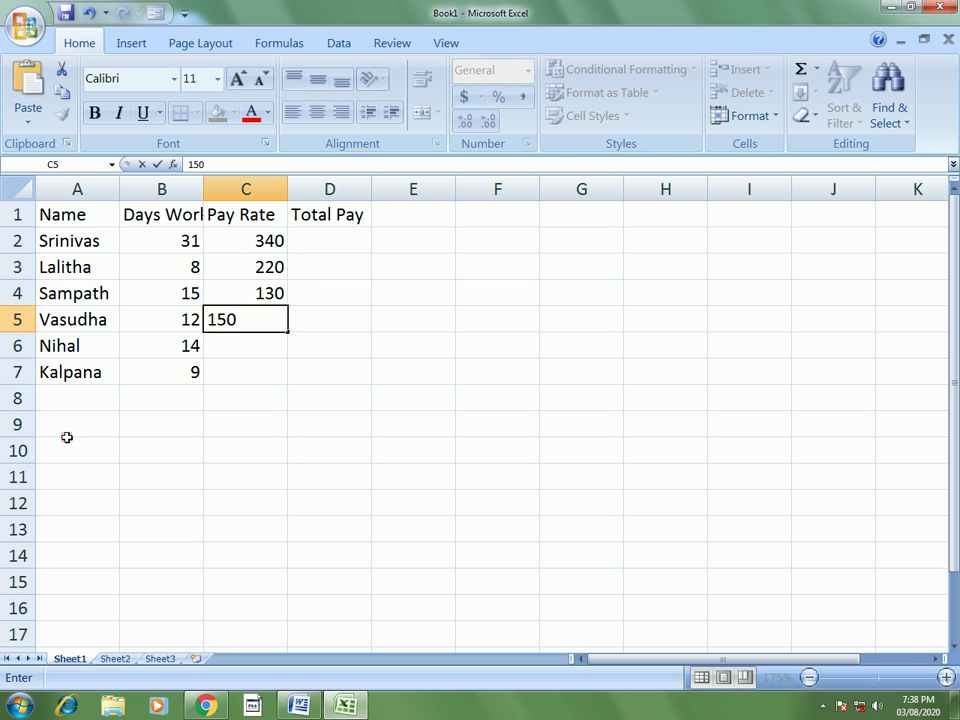
pyautogui.press('Return')
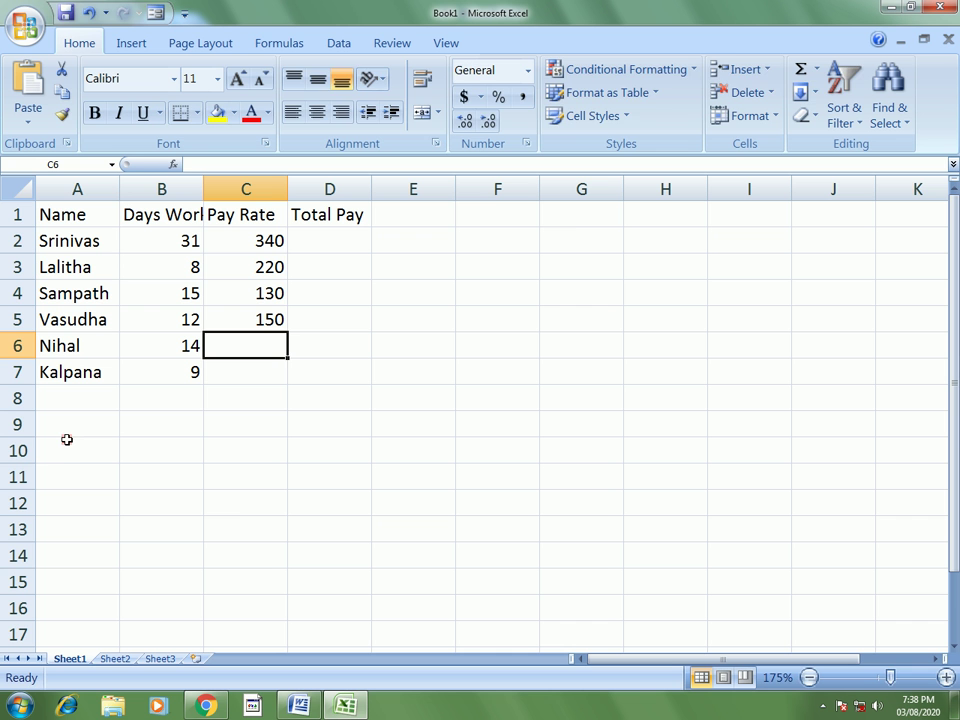
pyautogui.write('190')
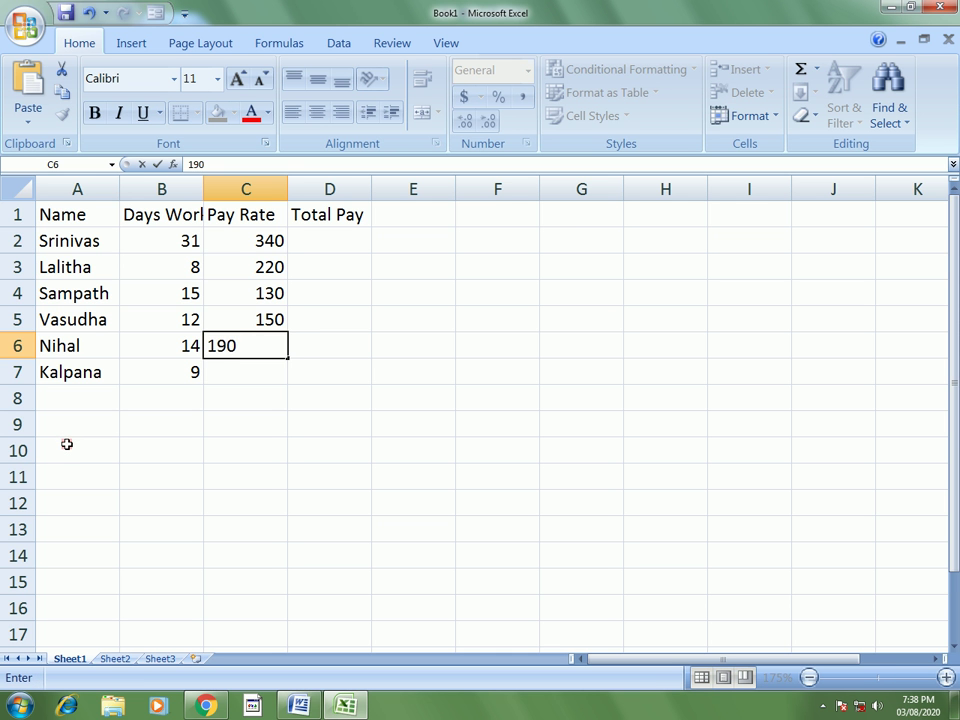
pyautogui.press('Return')
pyautogui.write('222')
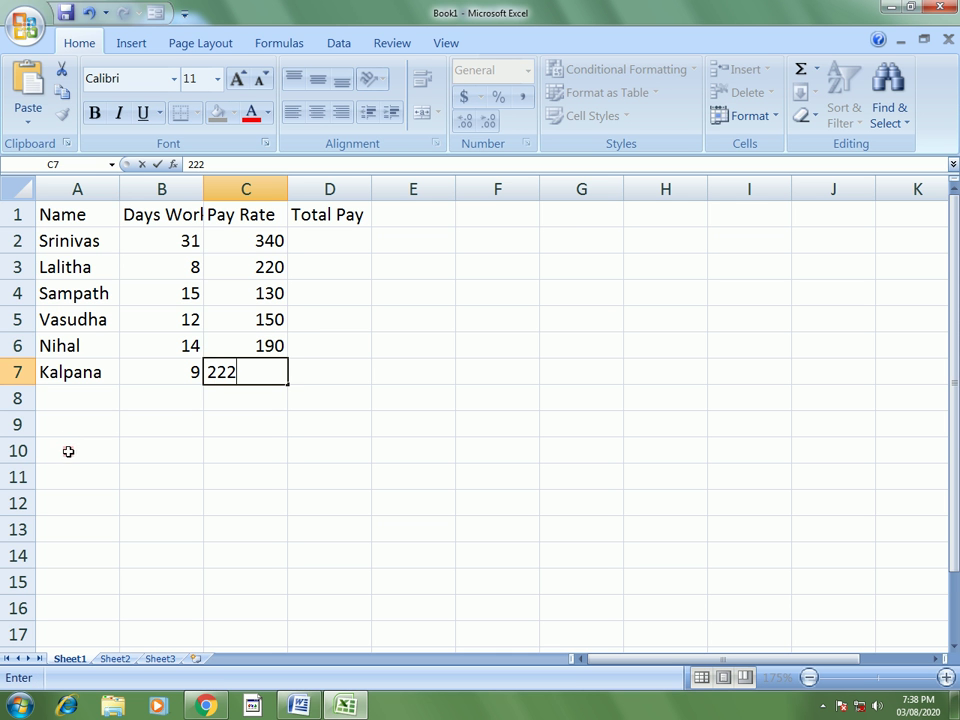
pyautogui.click(395, 428)
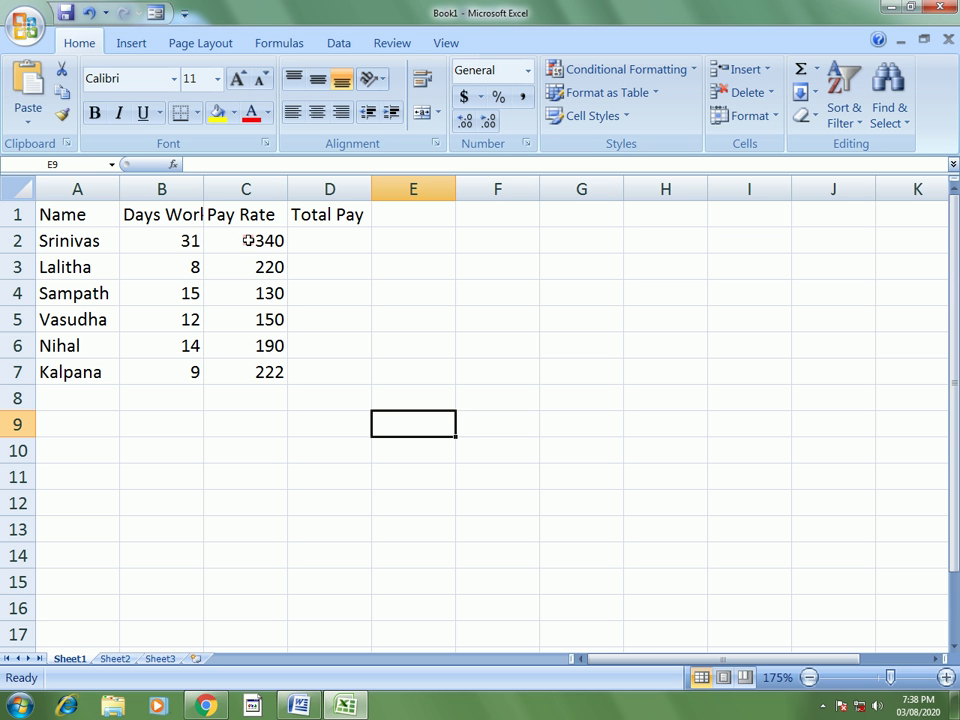
# Left-align cells B2 to D7 with two levels of indent, and autofit the Days Worked column's width.
pyautogui.click(166, 245)
pyautogui.moveTo(166, 245); pyautogui.dragTo(330, 381)
pyautogui.moveTo(139, 237); pyautogui.dragTo(317, 386)
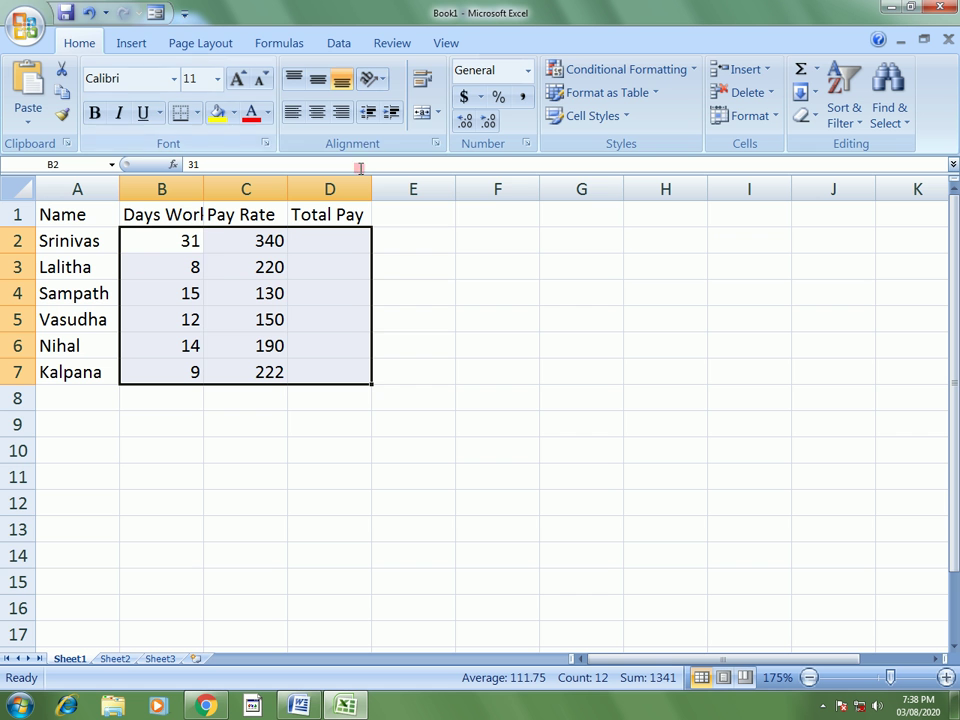
pyautogui.click(294, 114)
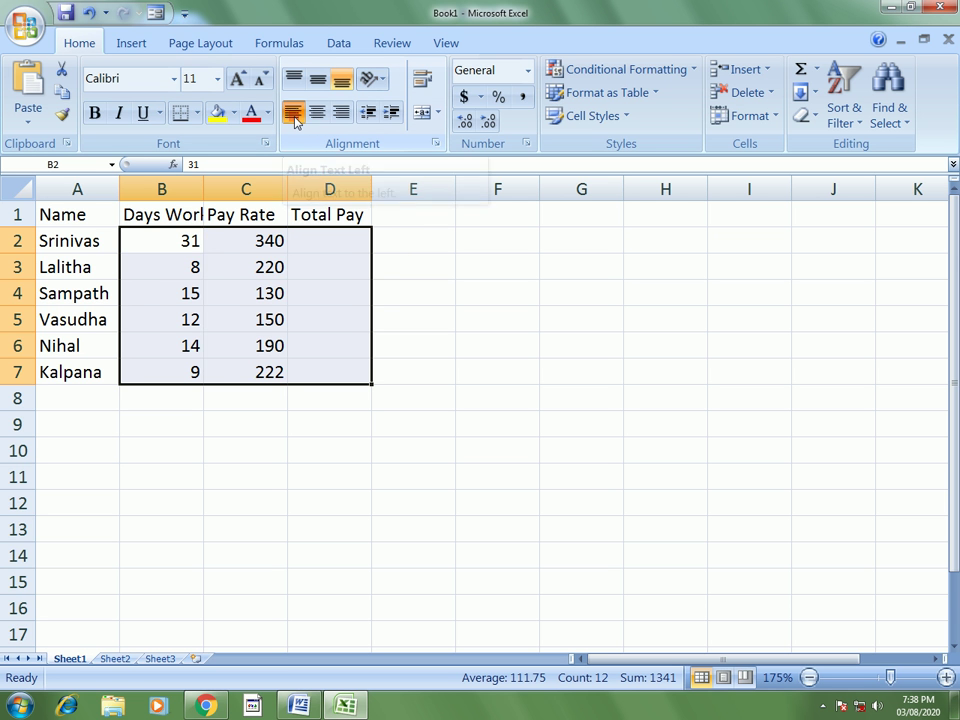
pyautogui.click(392, 115)
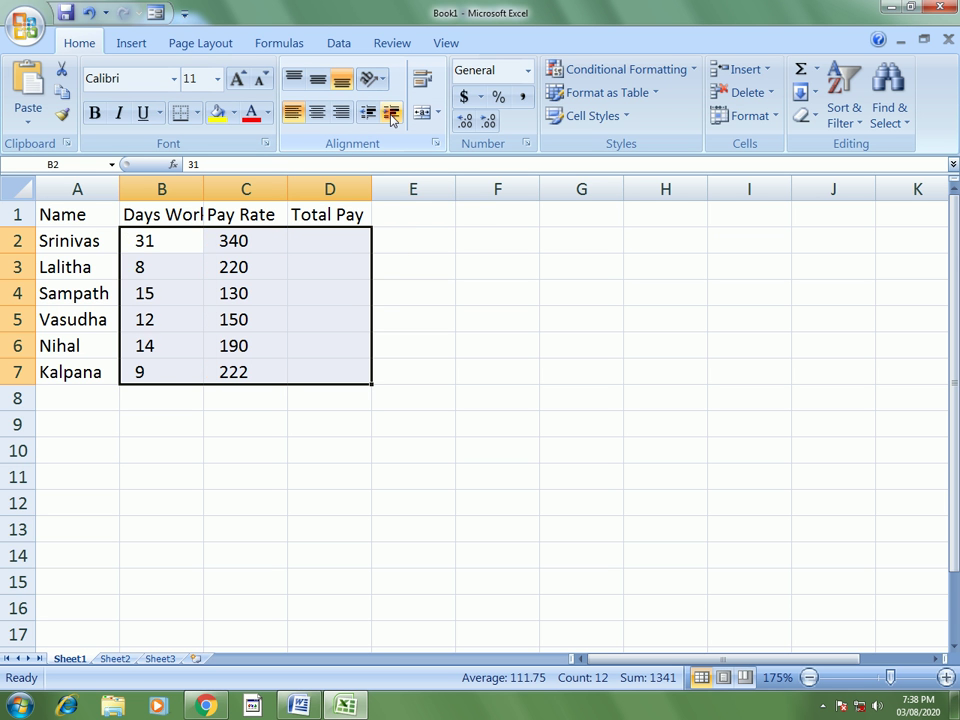
pyautogui.click(392, 115)
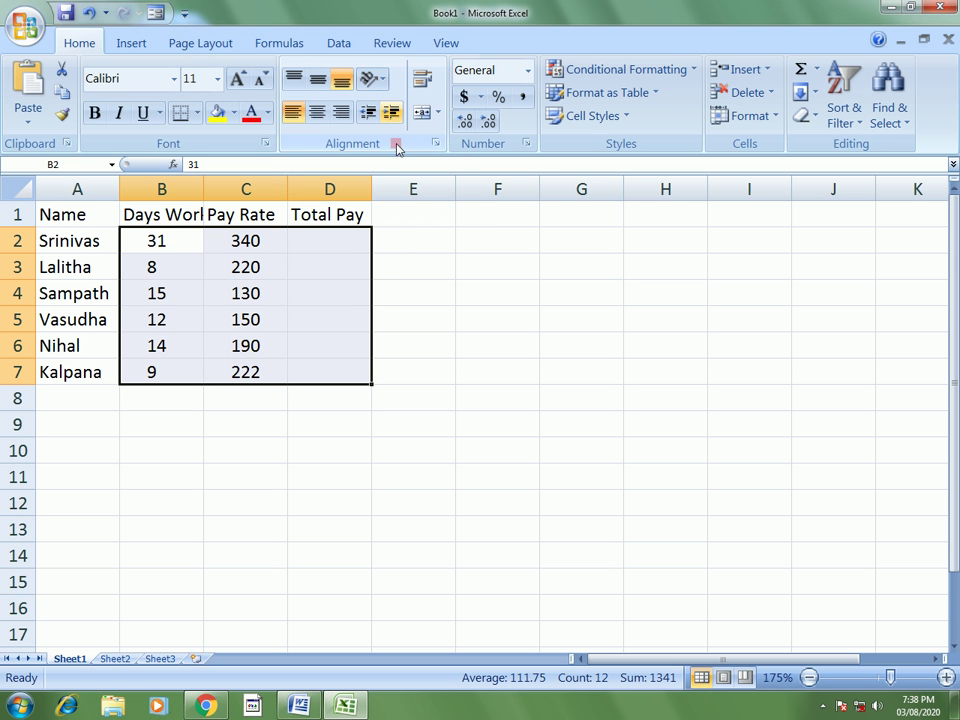
pyautogui.click(330, 246)
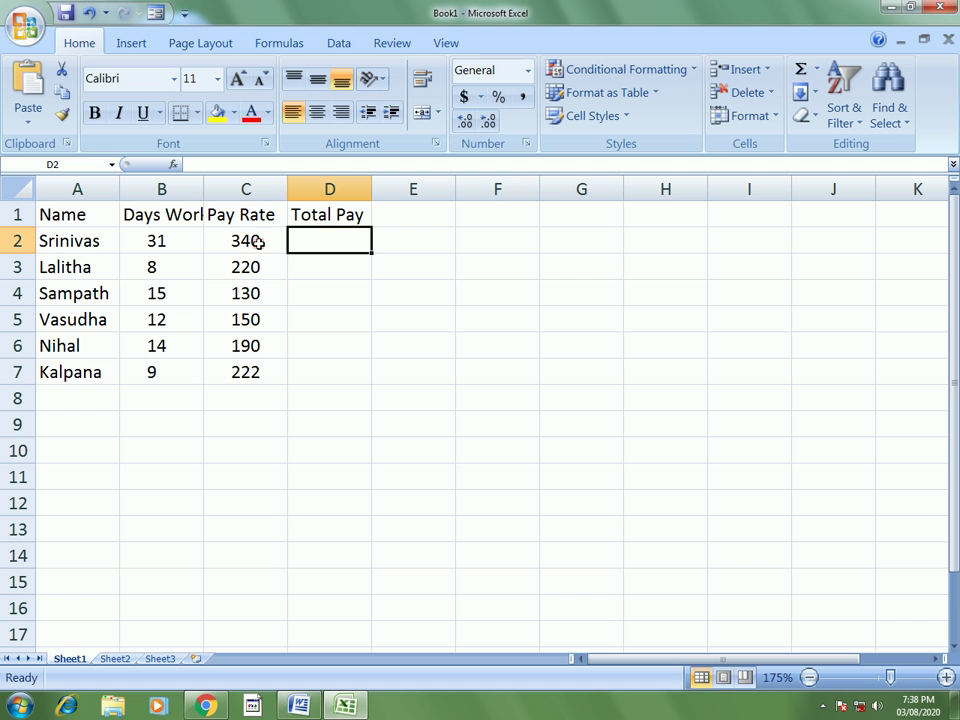
pyautogui.doubleClick(204, 183)
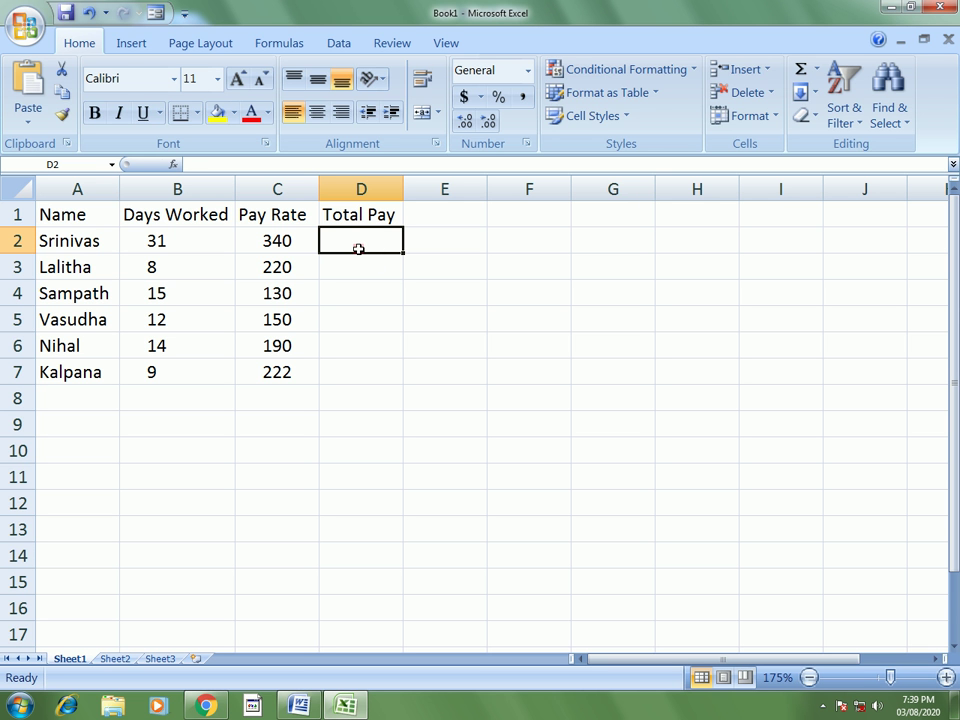
# Try calculating Total Pay with =B2*C2 in D2 filled down to D7, and clear the results.
pyautogui.write('=')
pyautogui.click(163, 247)
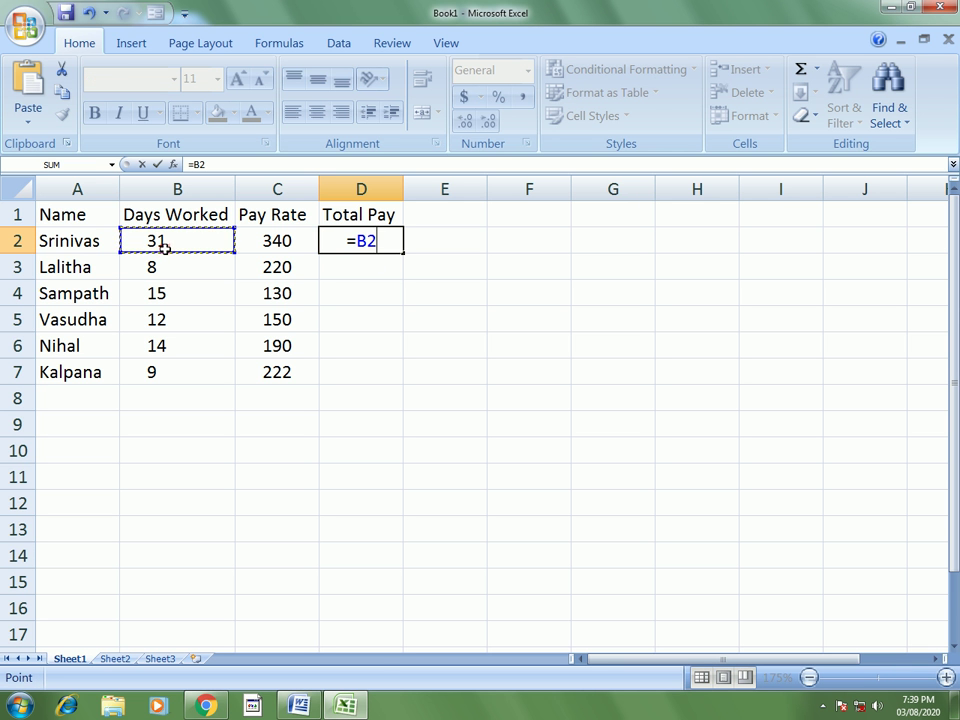
pyautogui.write('*')
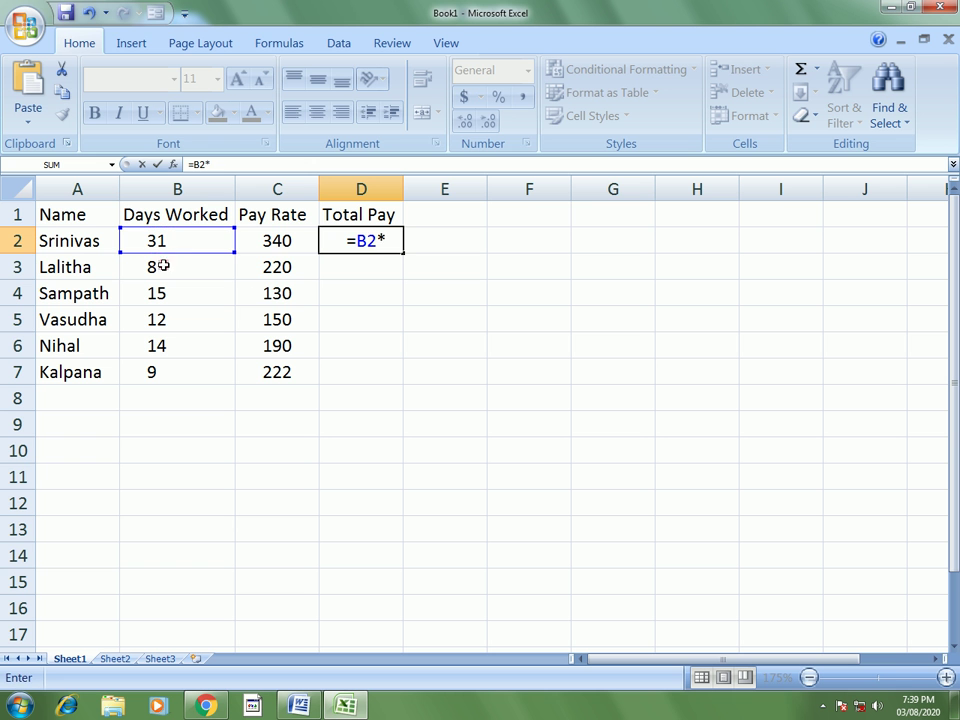
pyautogui.click(282, 244)
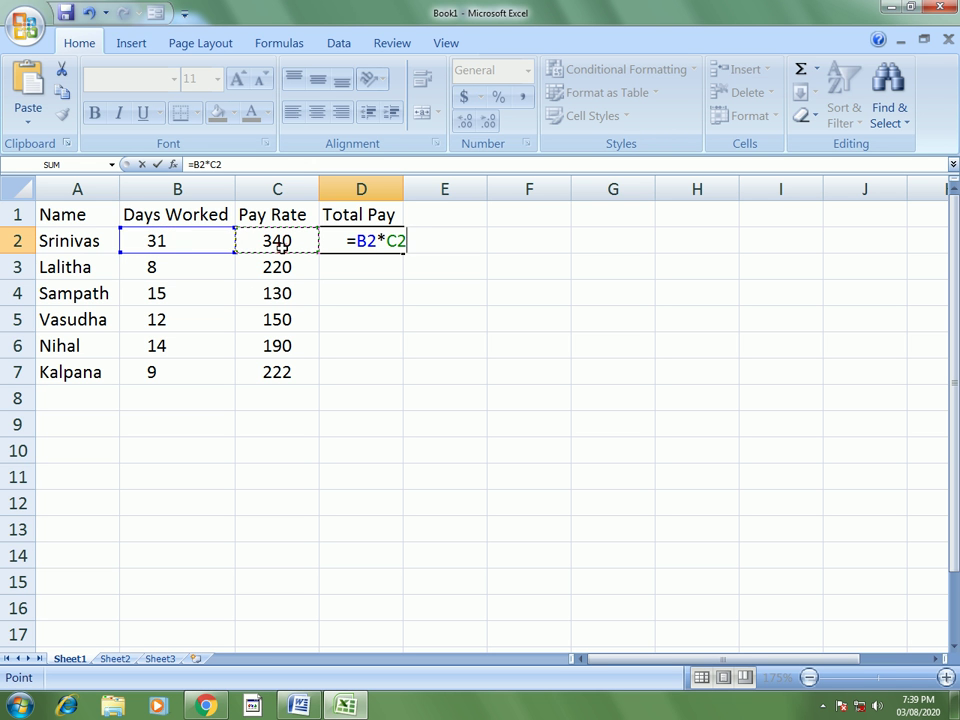
pyautogui.press('Return')
pyautogui.click(374, 250)
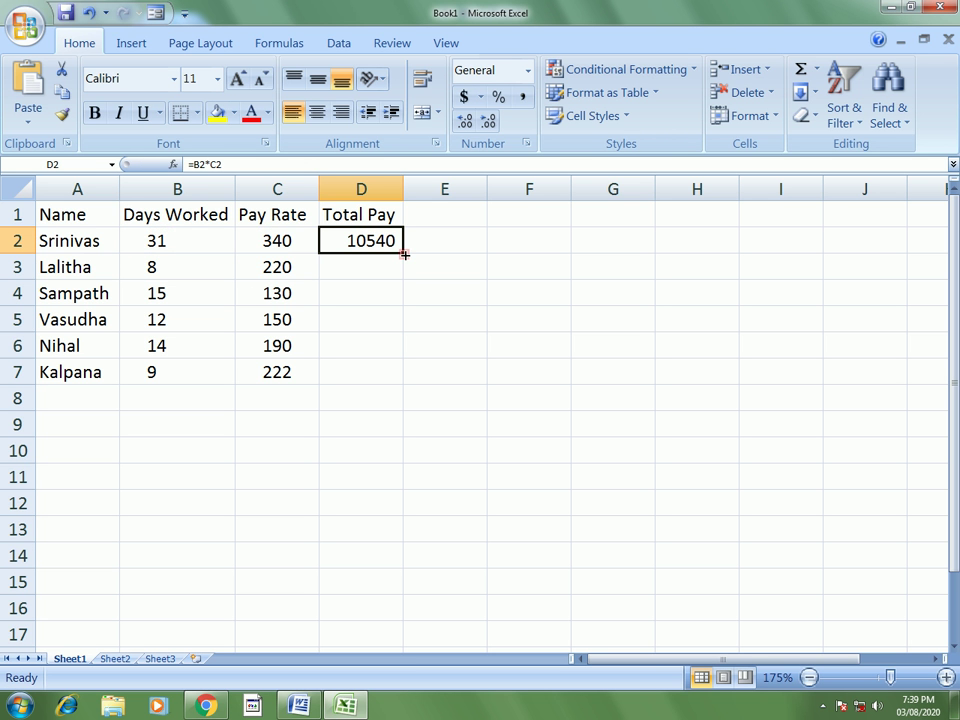
pyautogui.doubleClick(404, 255)
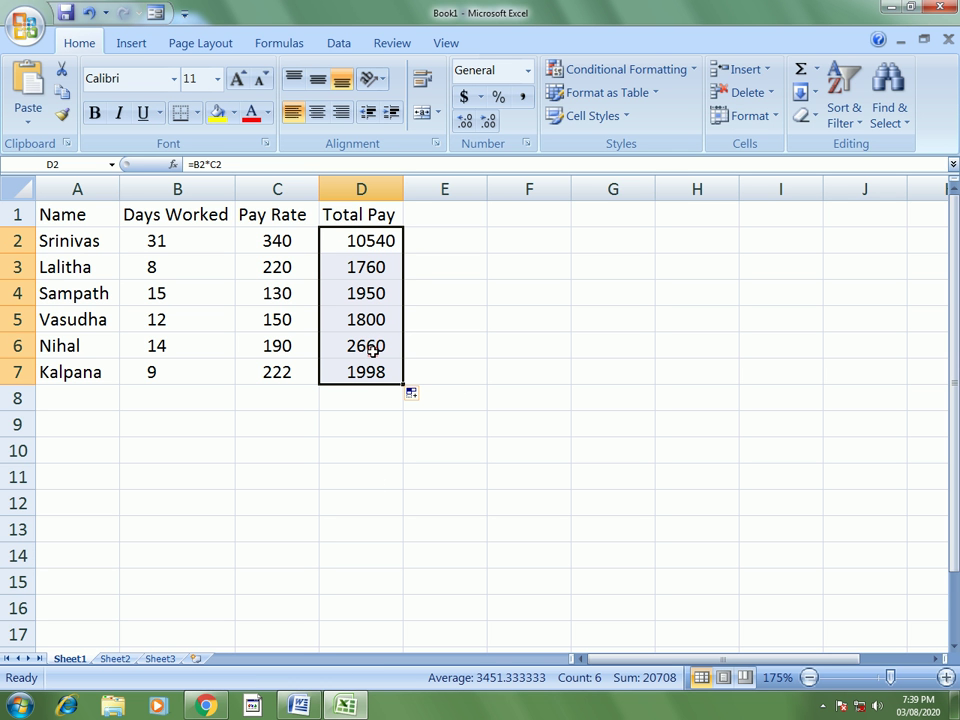
pyautogui.press('Delete')
# Enter the formula =PRODUCT(B2,C2) in cell D2 to calculate the first Total Pay value.
pyautogui.click(345, 243)
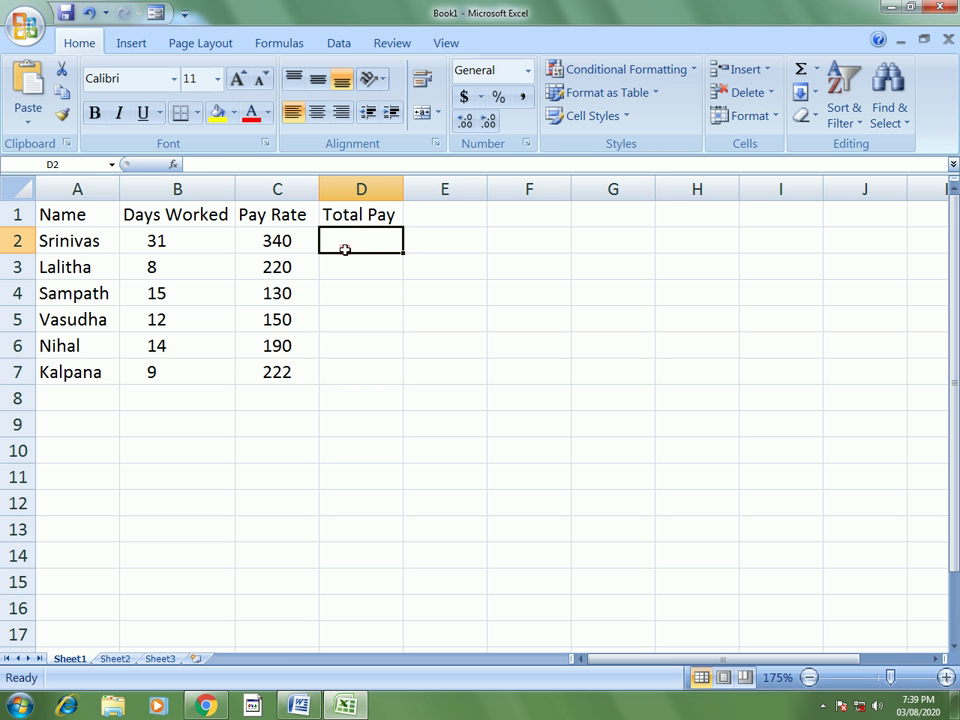
pyautogui.write('=pro')
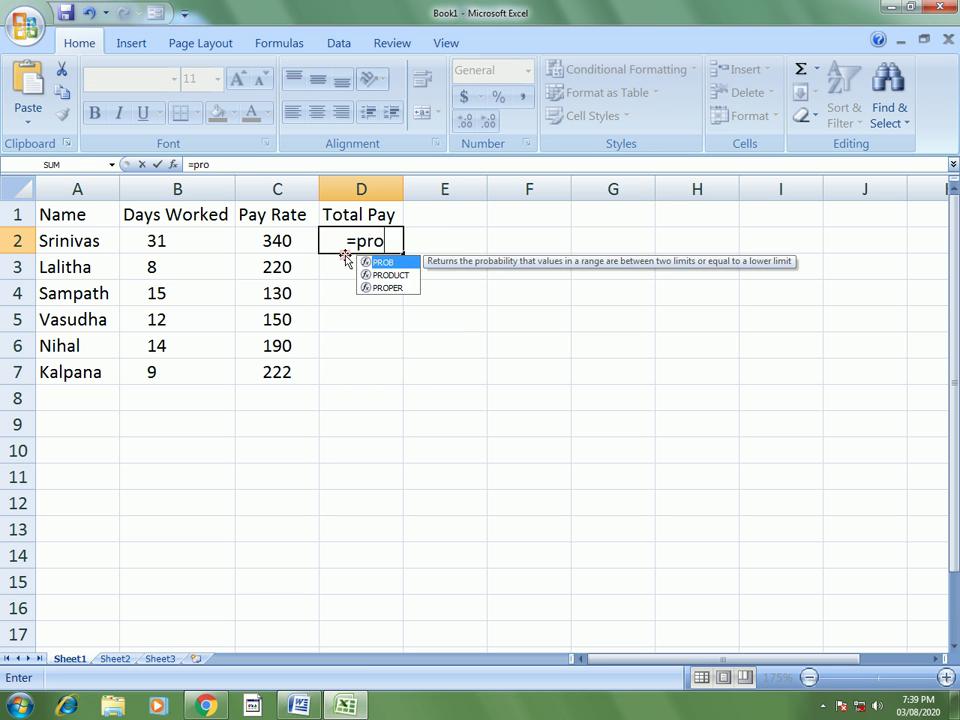
pyautogui.press('Down')
pyautogui.press('Tab')
pyautogui.click(160, 241)
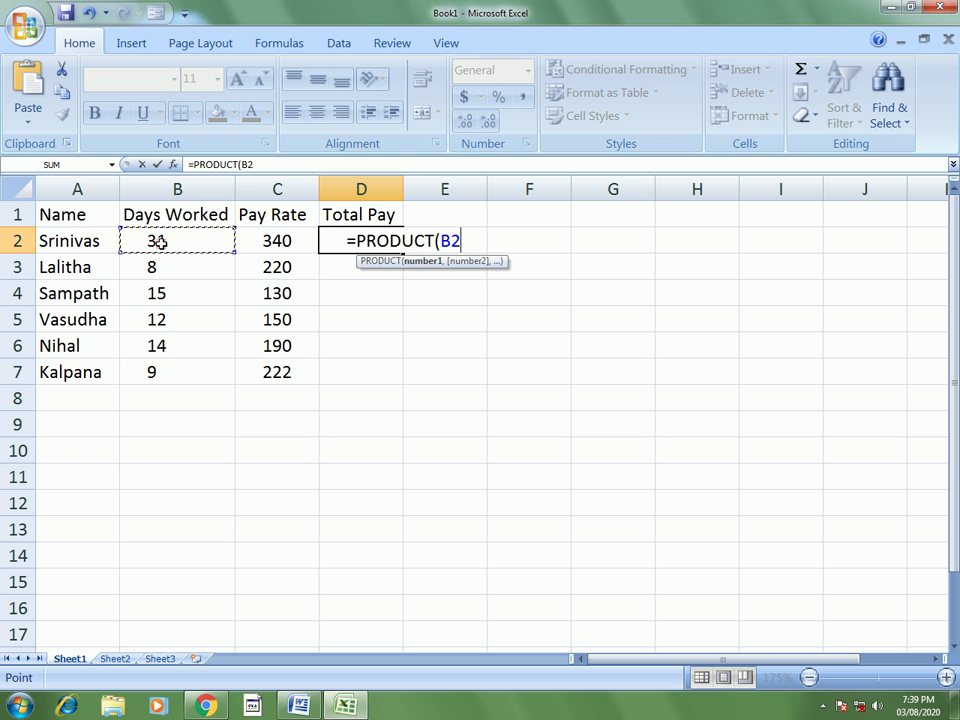
pyautogui.write(',')
pyautogui.click(268, 247)
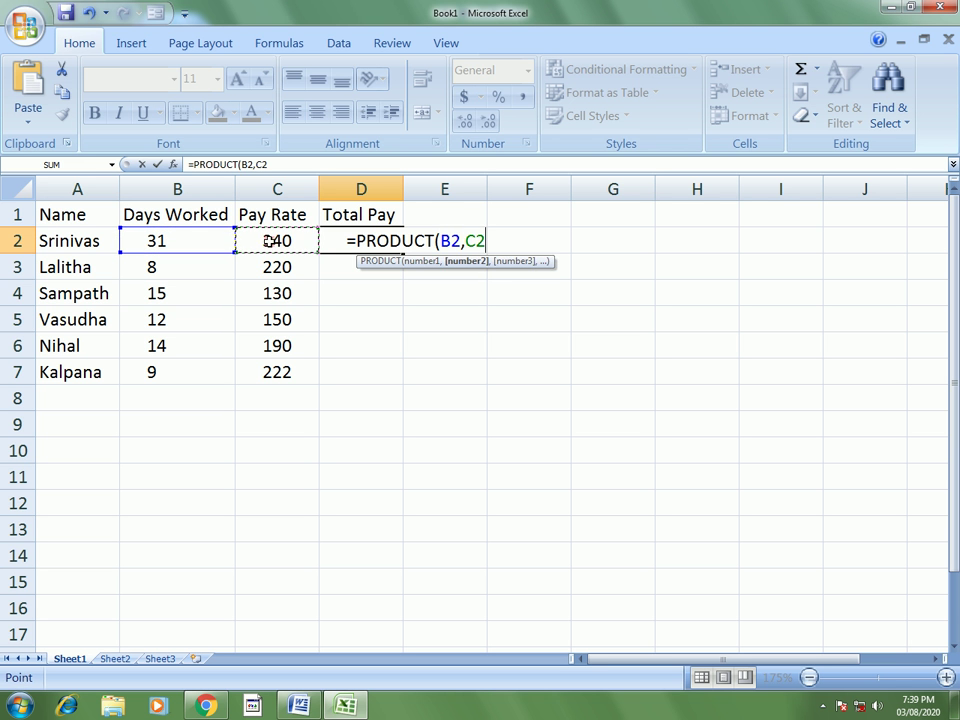
pyautogui.press('Return')
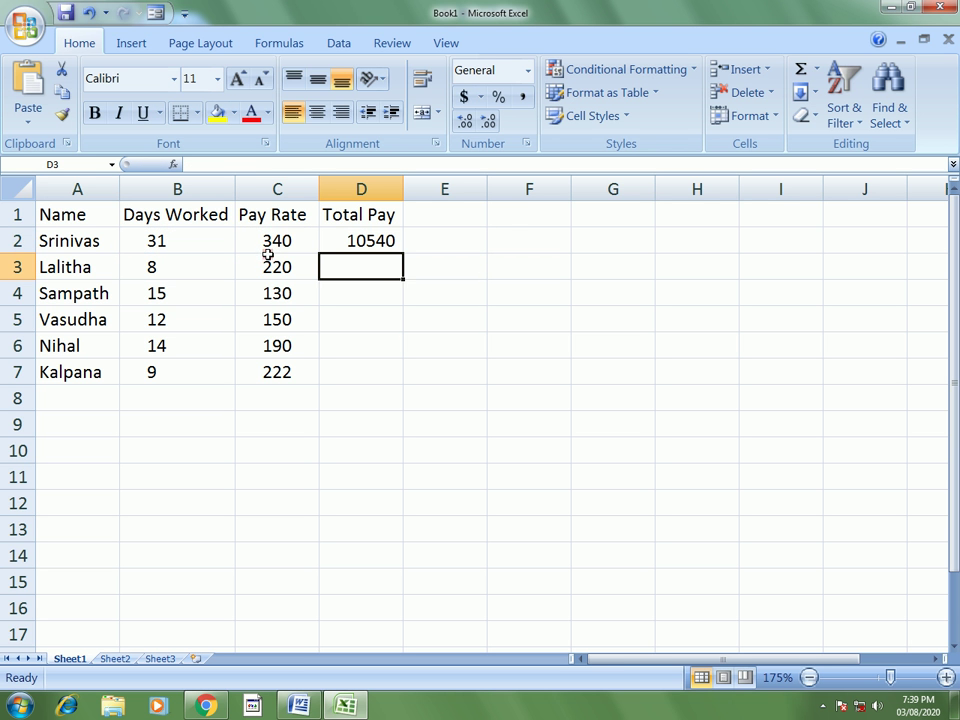
# Fill the Total Pay formula from D2 down to D7.
pyautogui.click(389, 244)
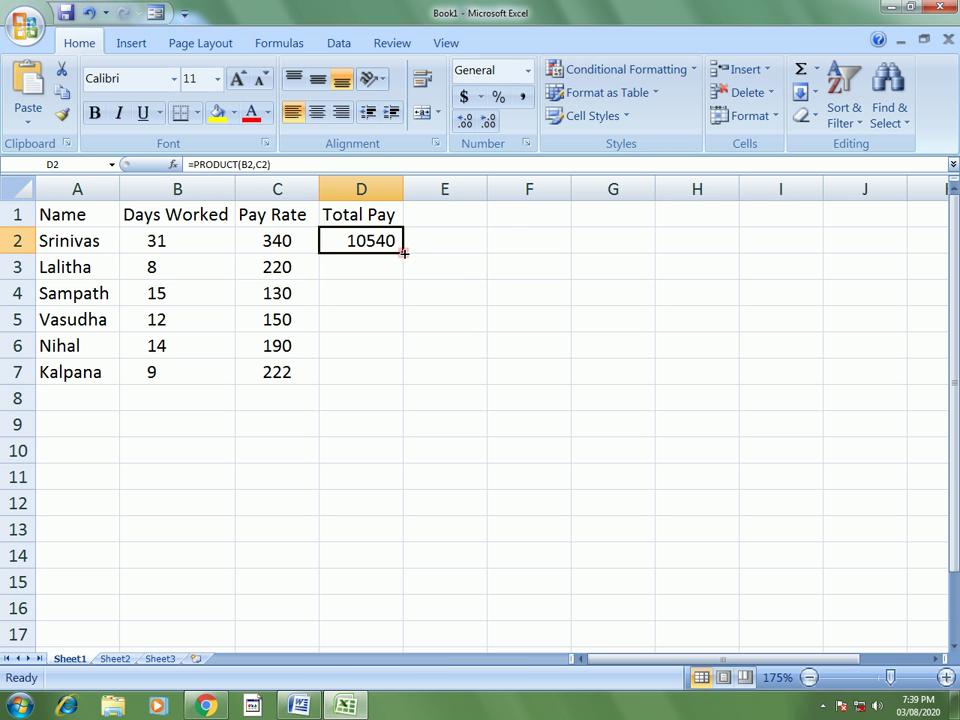
pyautogui.doubleClick(404, 253)
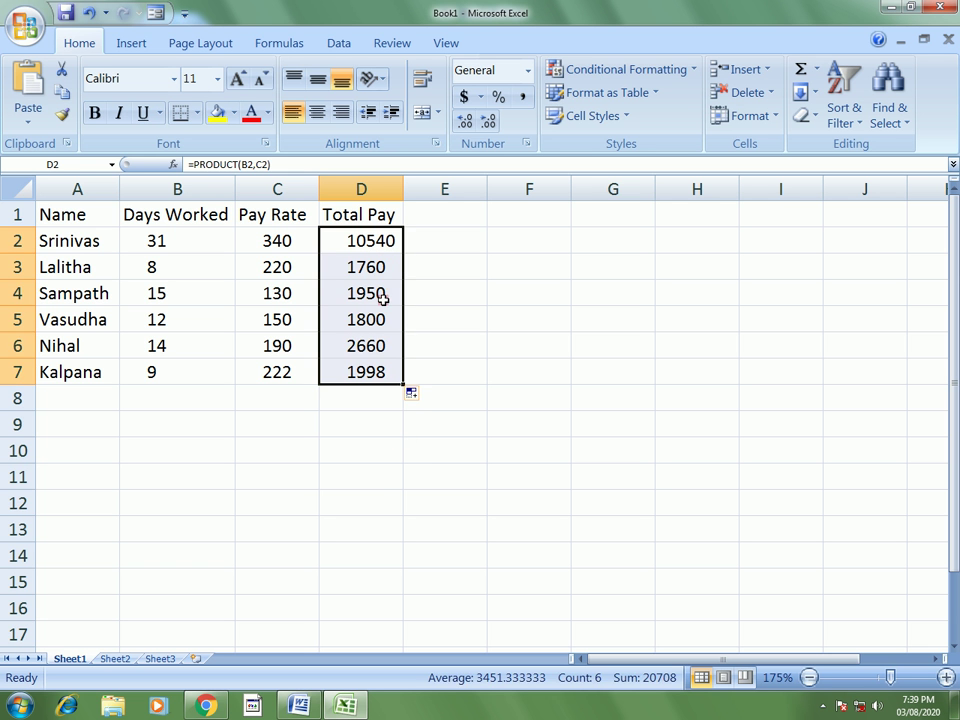
pyautogui.click(374, 477)
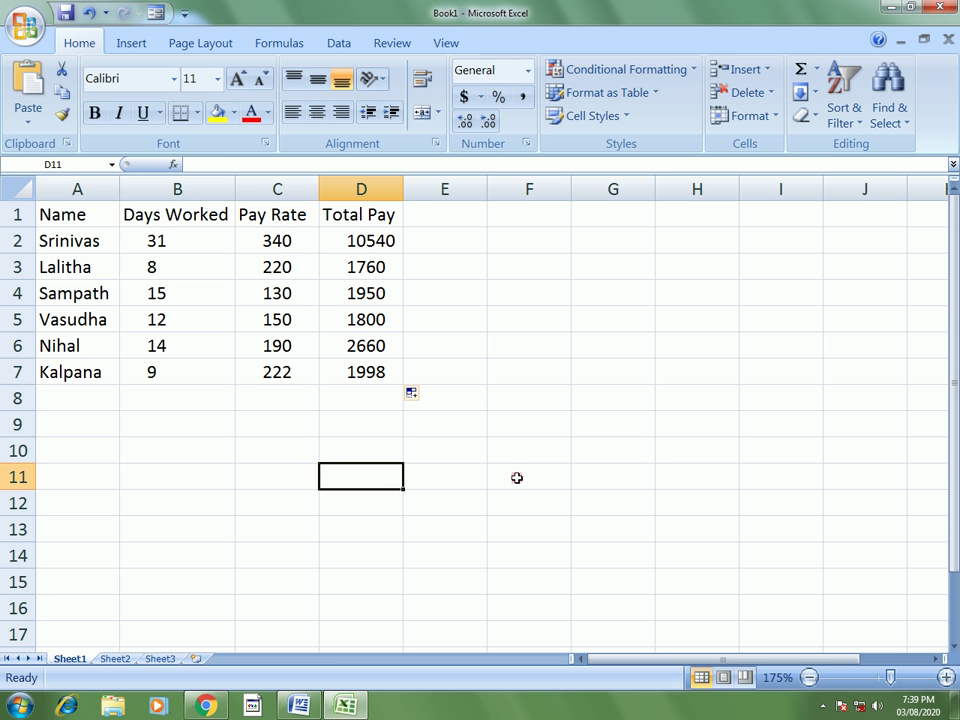
# Check the PART-B instructions in the Word document, and return to Excel to examine the pay sheet in print preview.
pyautogui.click(297, 705)
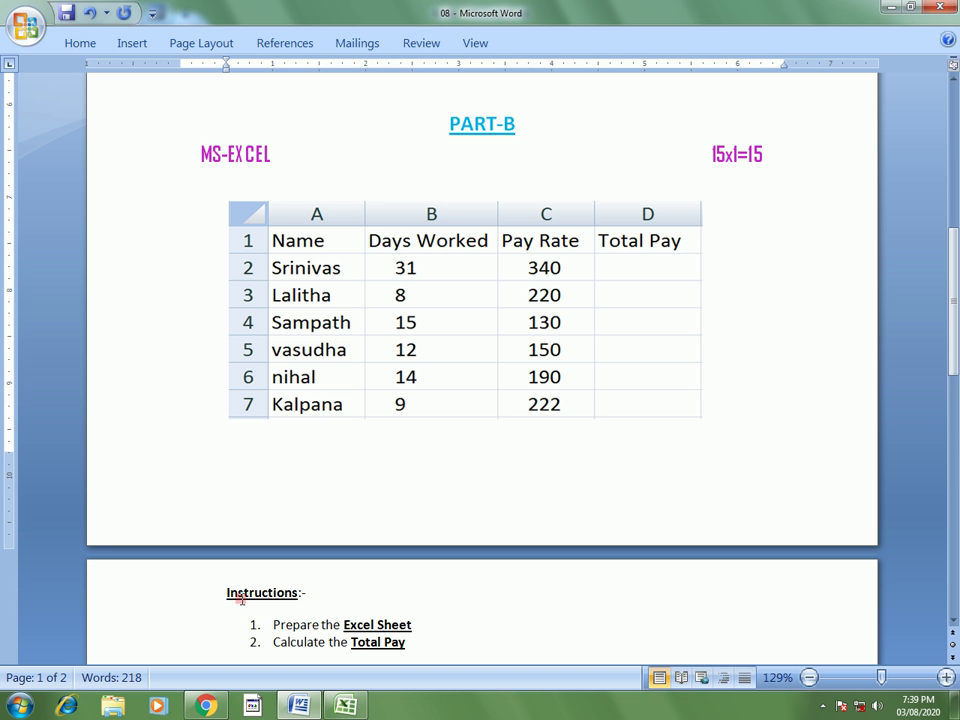
pyautogui.click(345, 707)
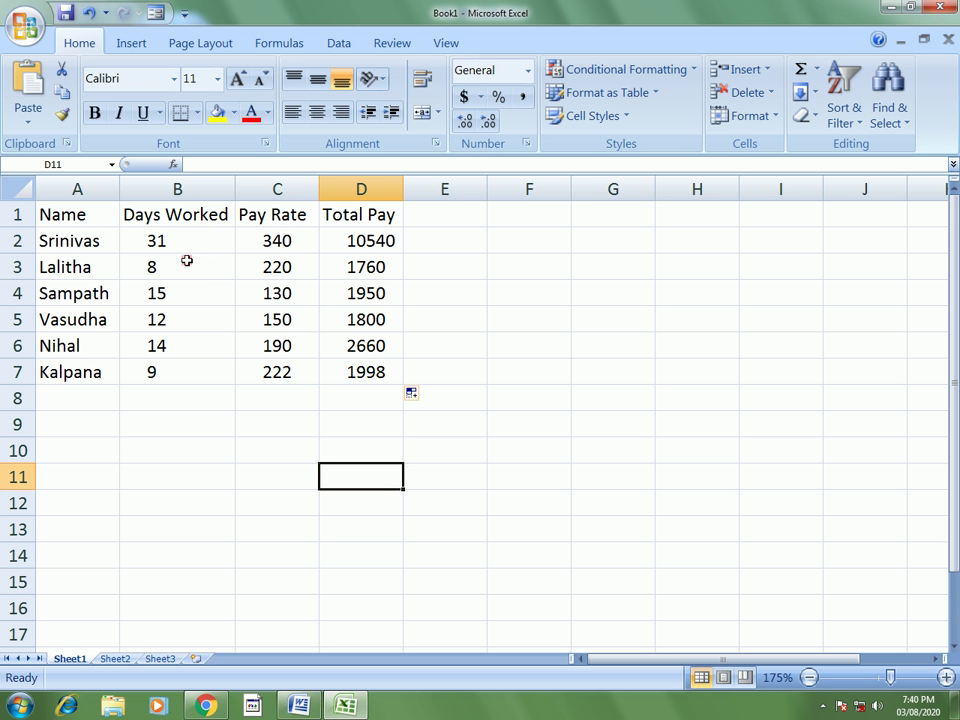
pyautogui.click(20, 25)
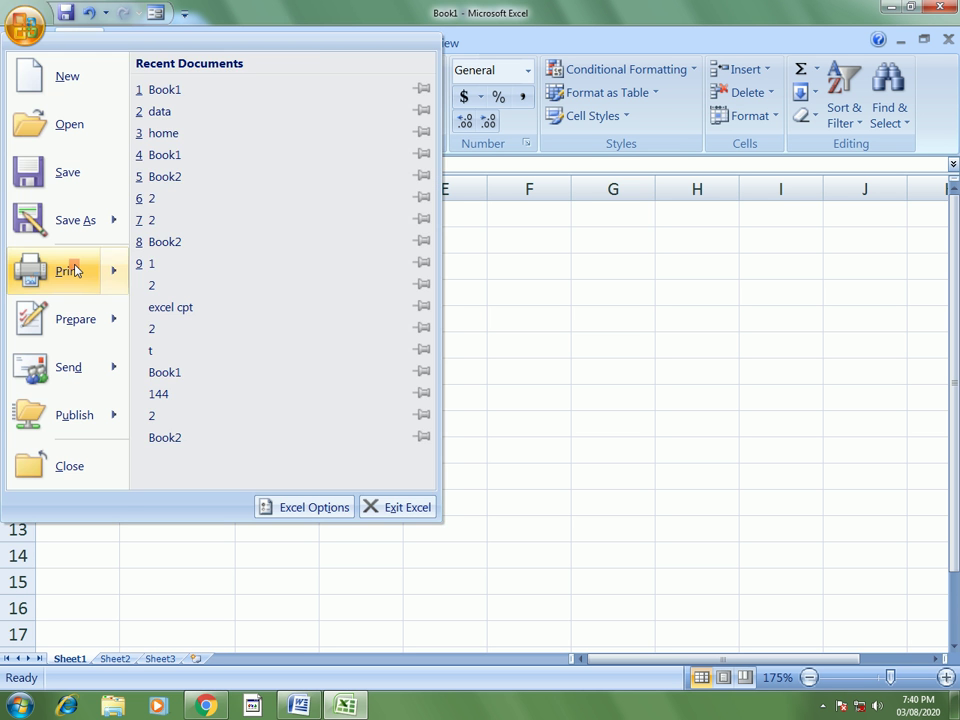
pyautogui.moveTo(81, 270)
pyautogui.click(204, 212)
pyautogui.click(331, 253)
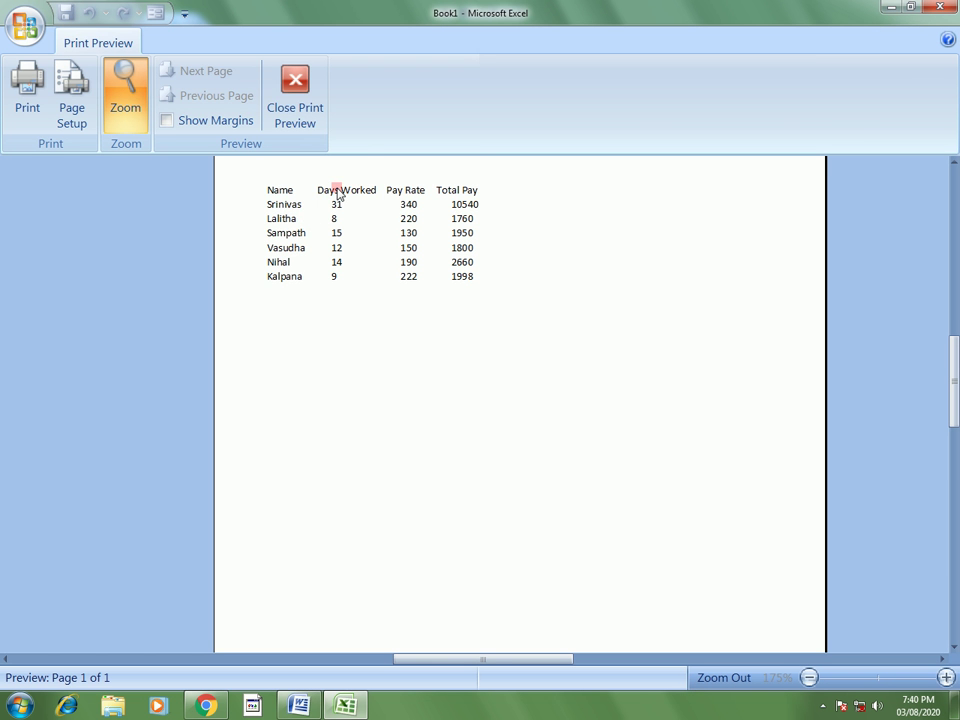
pyautogui.click(296, 122)
# Apply All Borders to the pay table in A1:D7.
pyautogui.moveTo(363, 364); pyautogui.dragTo(72, 200)
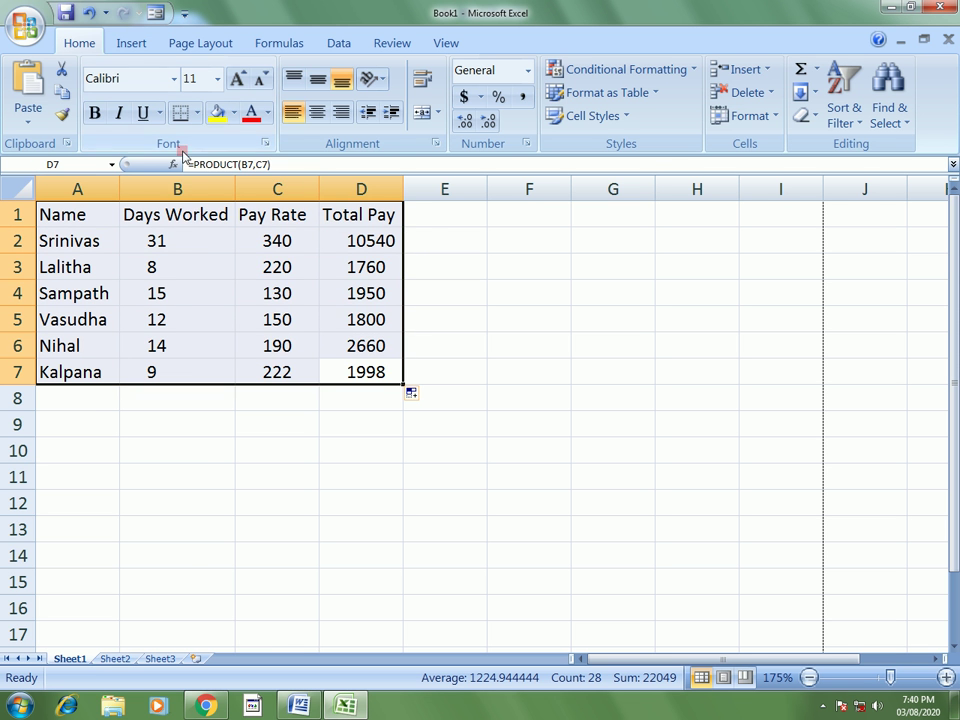
pyautogui.click(198, 114)
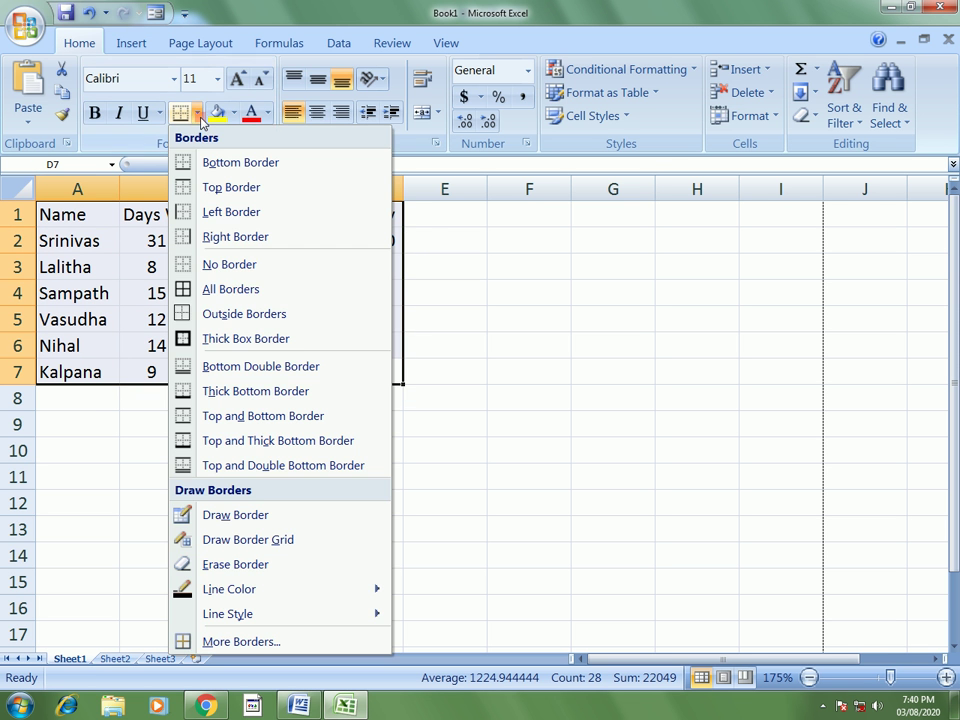
pyautogui.click(240, 289)
pyautogui.click(465, 480)
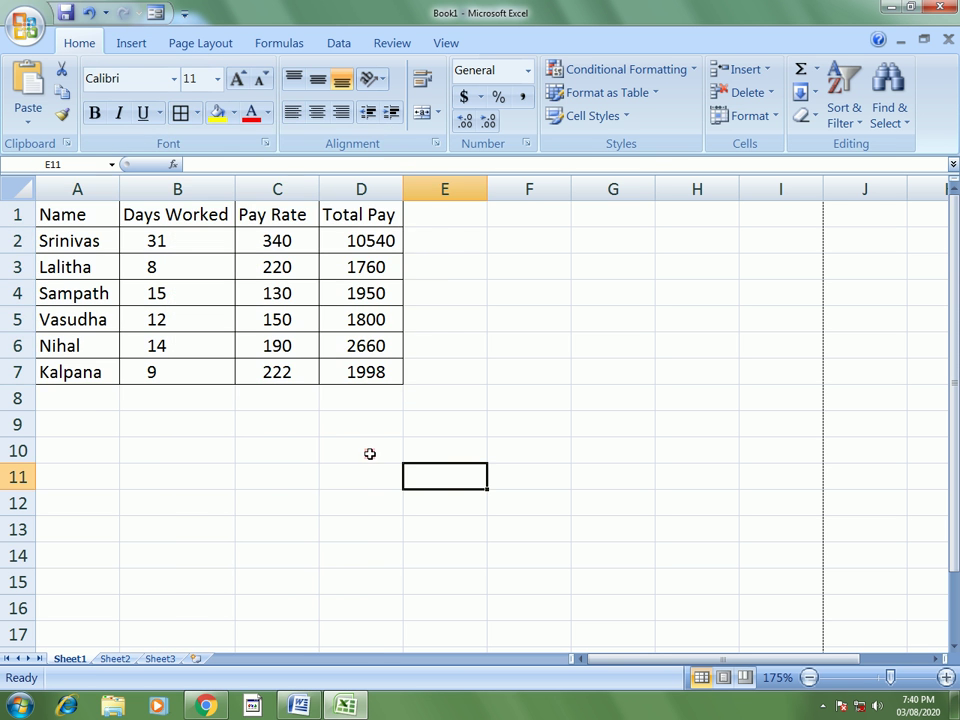
# Examine the bordered pay table in print preview, zooming in on it, and return to the sheet.
pyautogui.click(24, 27)
pyautogui.moveTo(56, 284)
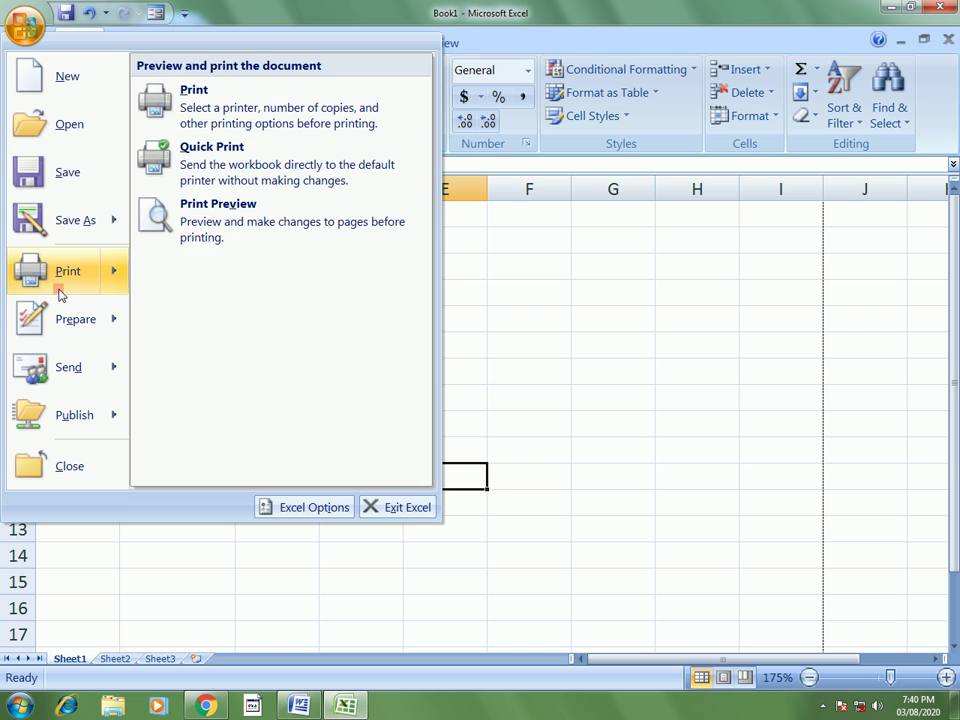
pyautogui.click(196, 221)
pyautogui.click(369, 212)
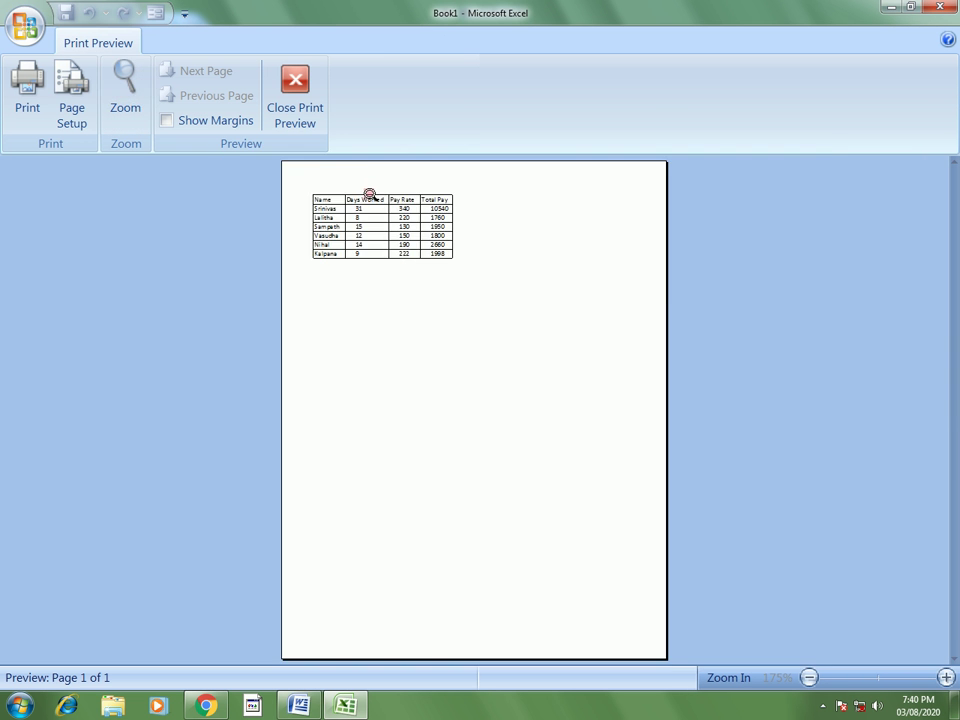
pyautogui.click(369, 195)
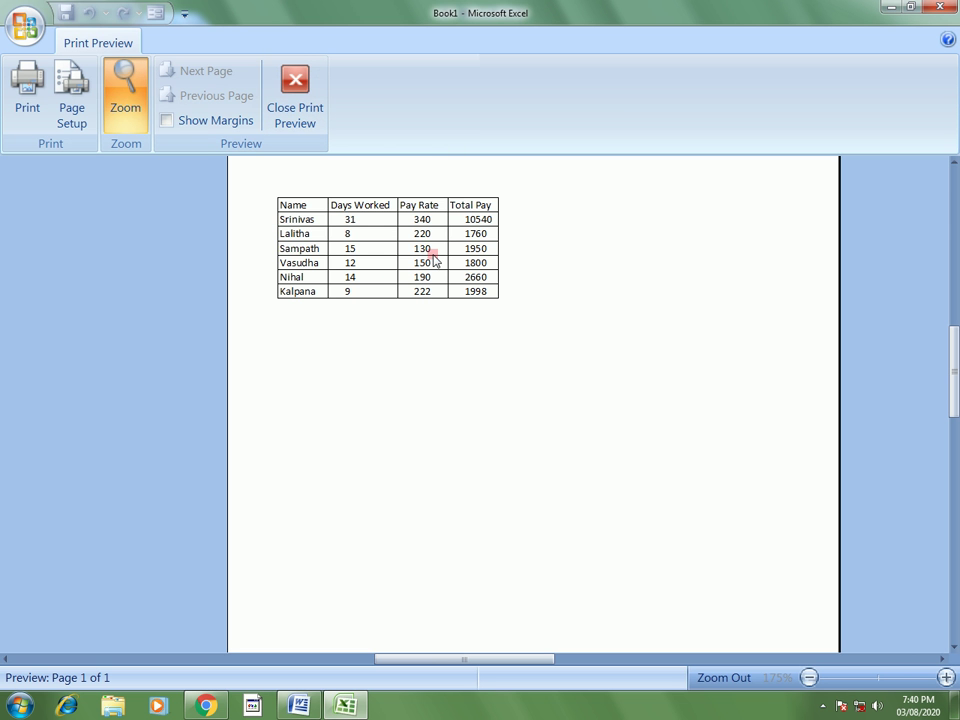
pyautogui.click(312, 119)
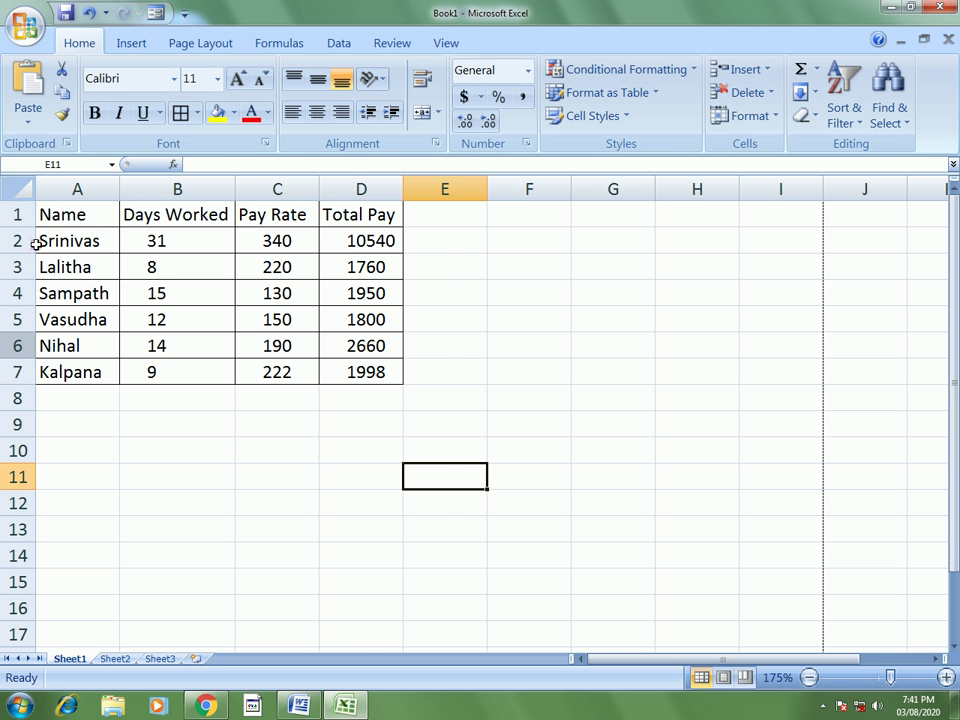
pyautogui.click(18, 28)
pyautogui.moveTo(76, 271)
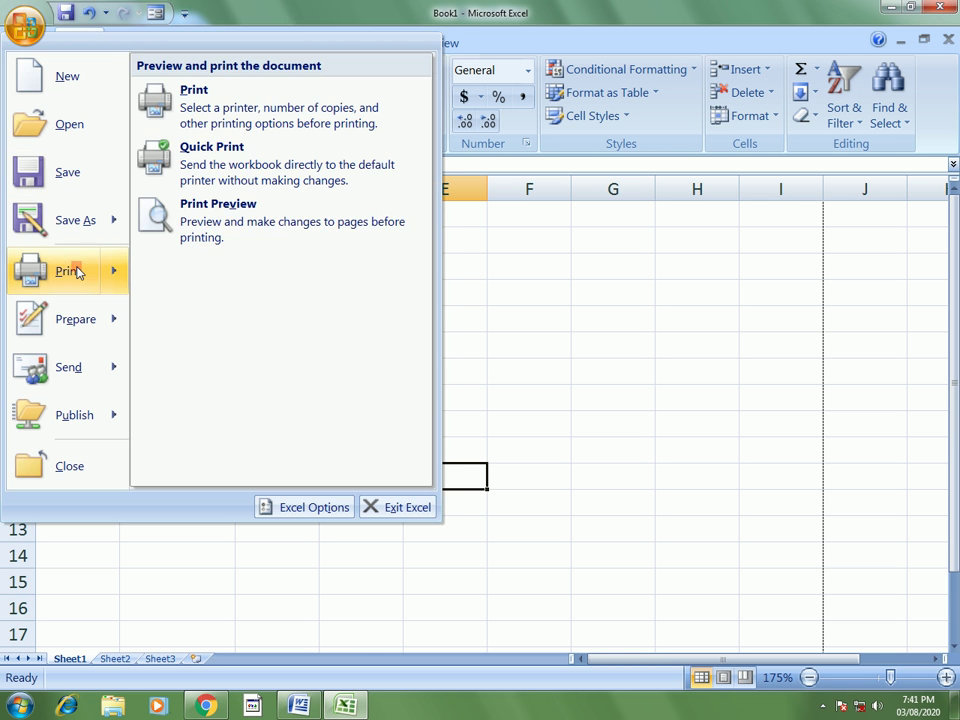
pyautogui.click(216, 212)
pyautogui.click(400, 212)
pyautogui.click(410, 212)
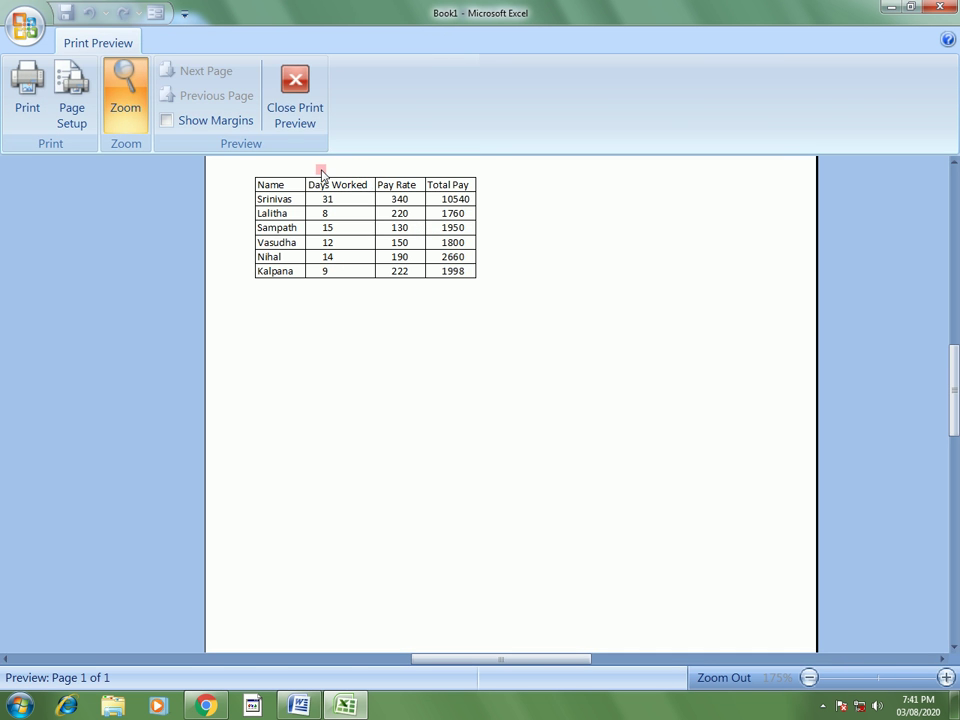
pyautogui.click(296, 108)
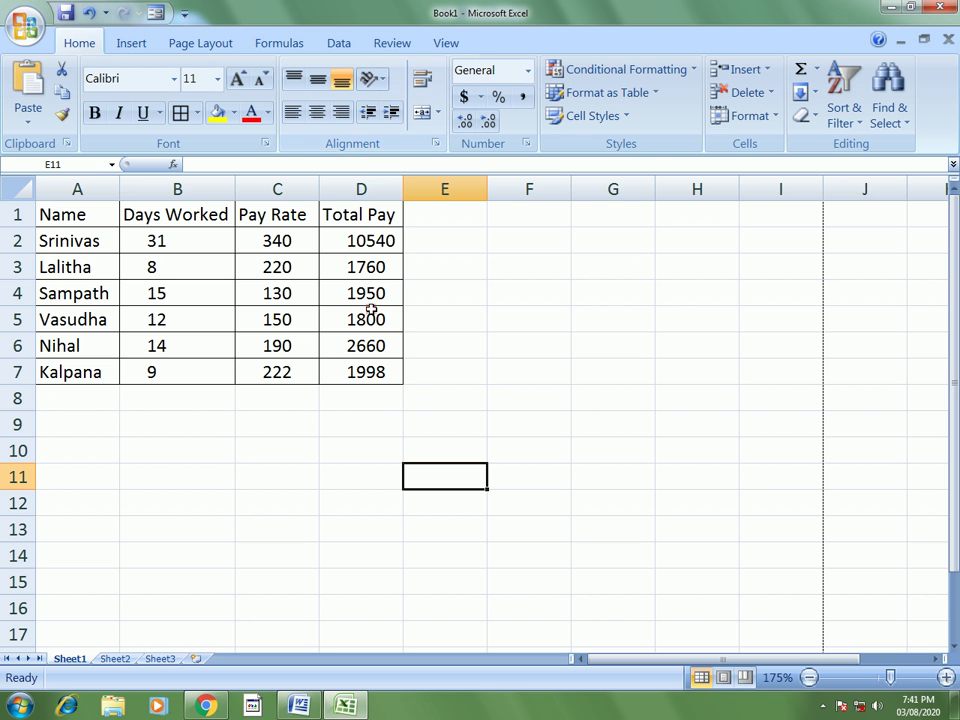
# Remove all borders from the pay table in A1:D7.
pyautogui.moveTo(358, 369); pyautogui.dragTo(93, 214)
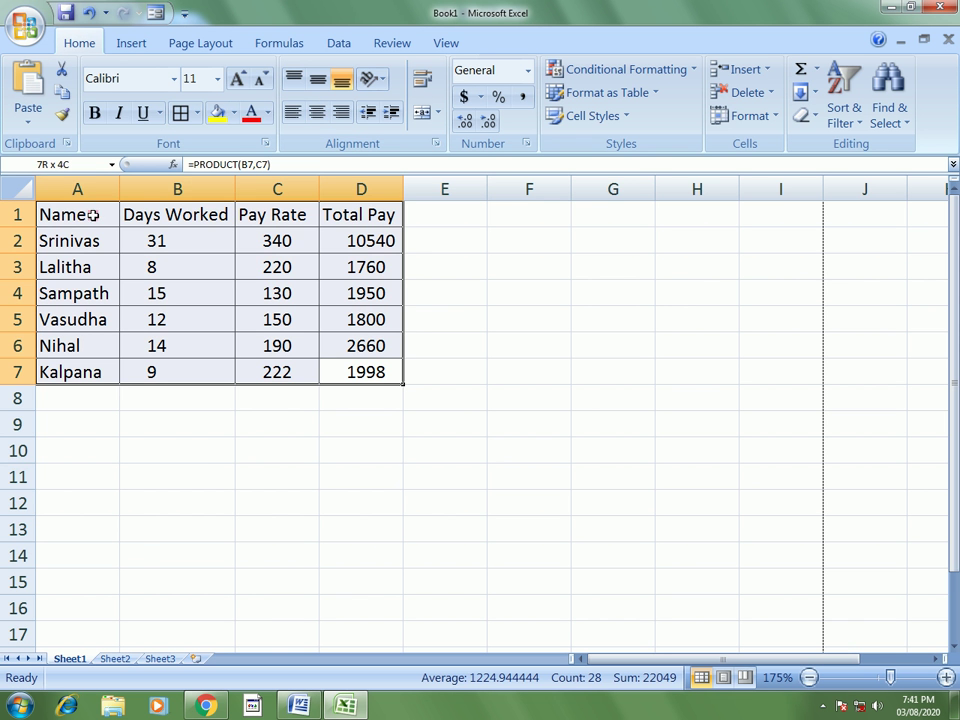
pyautogui.click(197, 112)
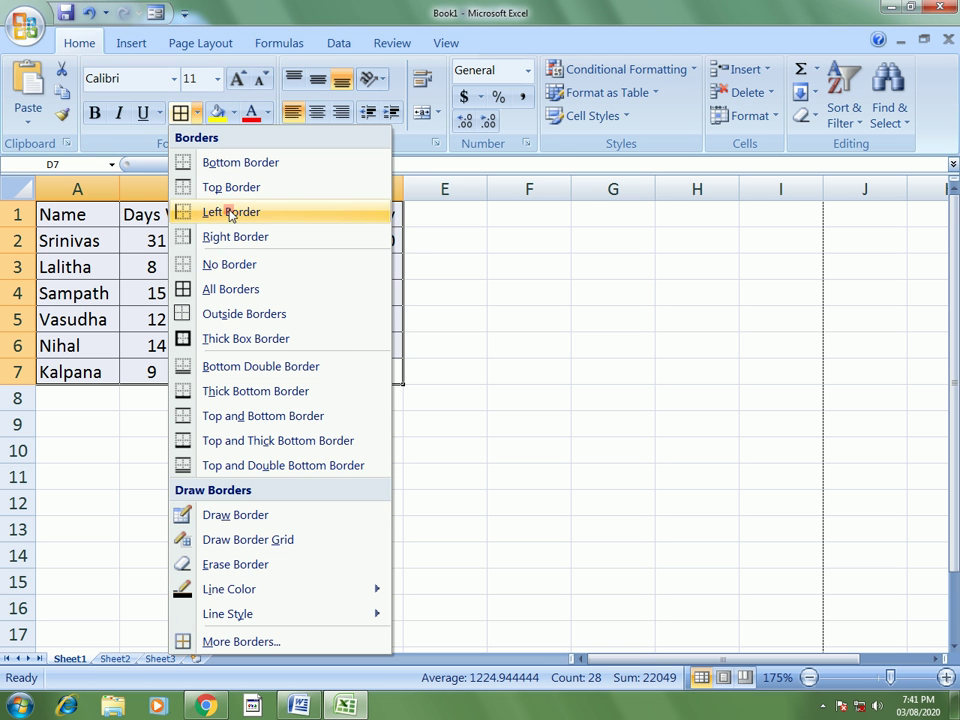
pyautogui.click(235, 265)
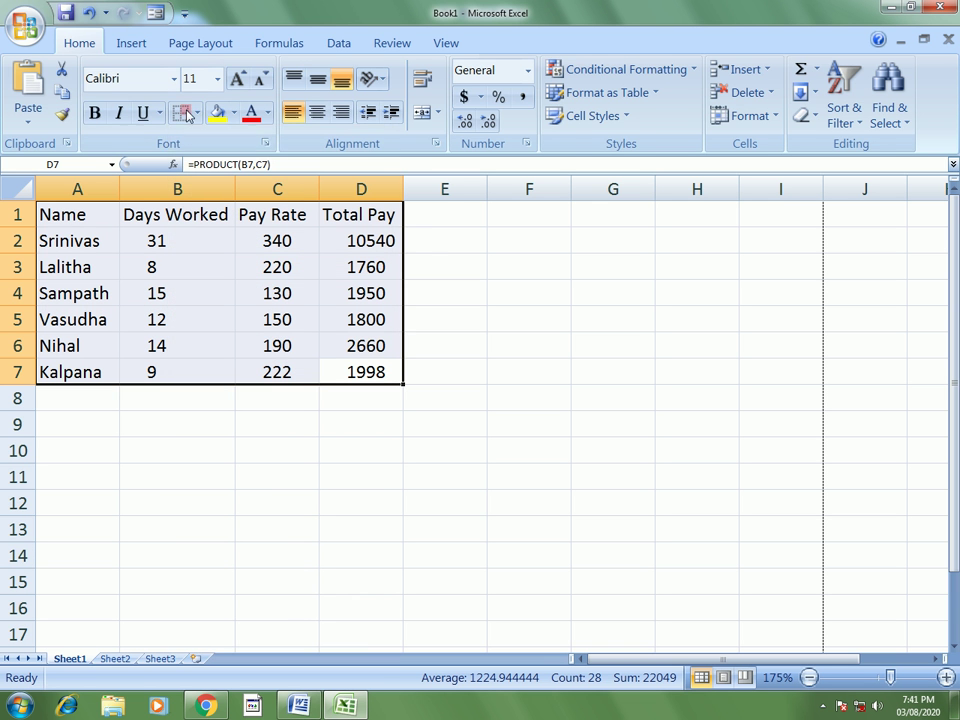
# Turn on printing of both gridlines and row and column headings for the sheet.
pyautogui.click(199, 44)
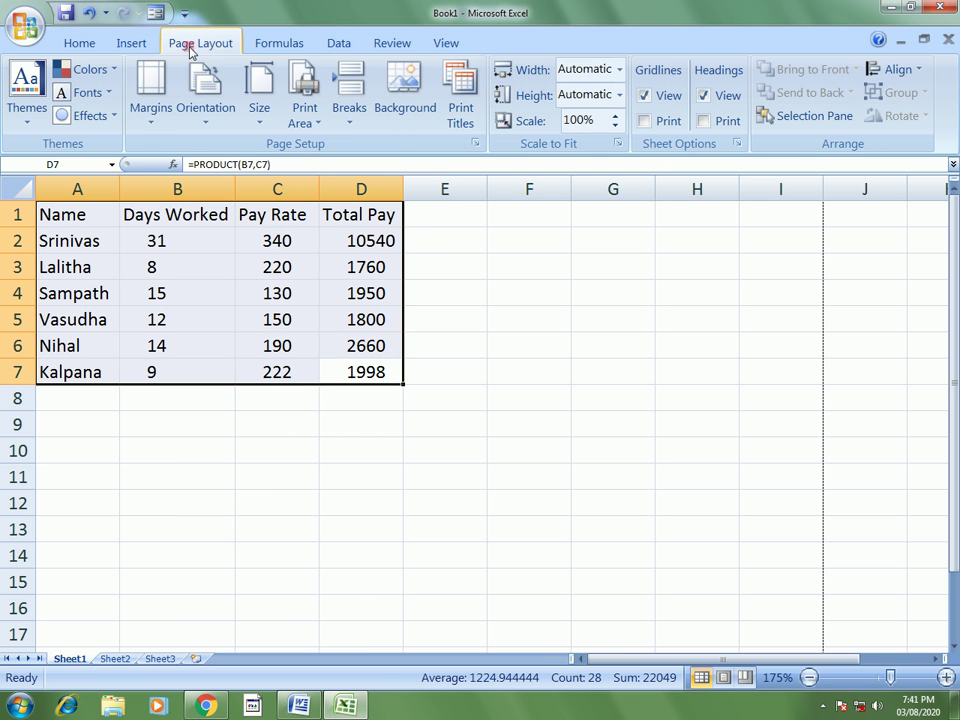
pyautogui.click(645, 121)
pyautogui.click(705, 121)
# Check in print preview how the gridlines and headings print around the pay table, and close the preview.
pyautogui.click(24, 24)
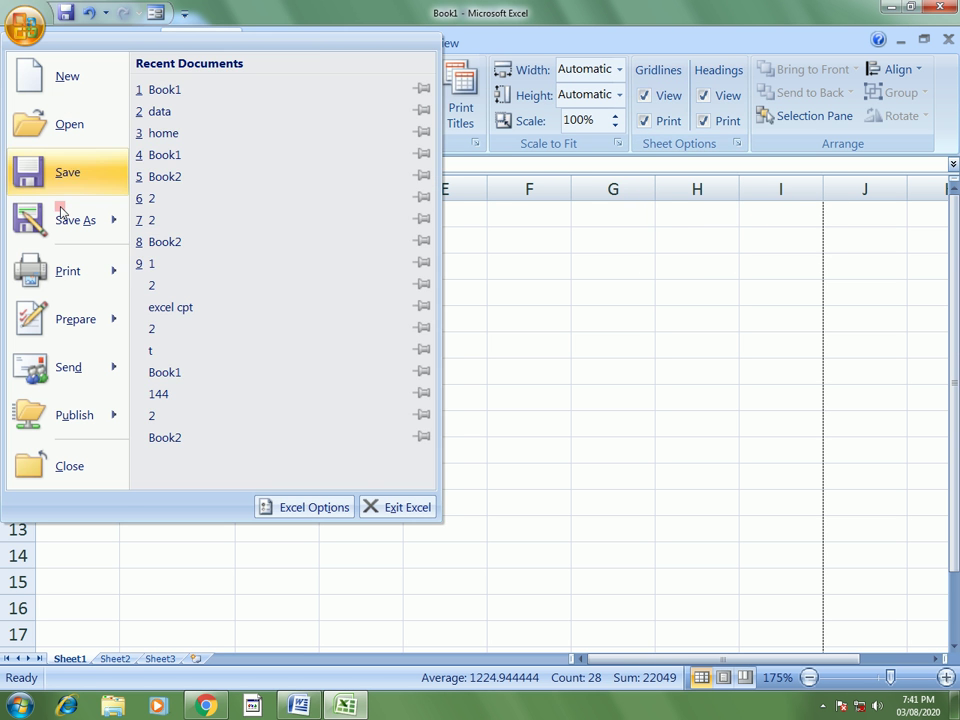
pyautogui.moveTo(66, 273)
pyautogui.click(231, 221)
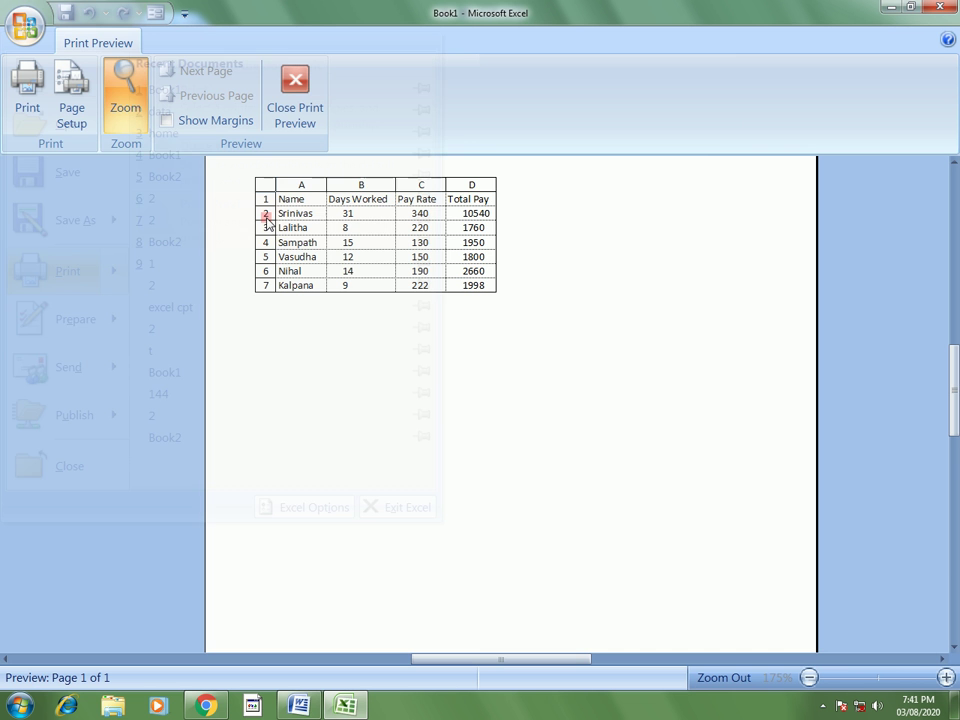
pyautogui.click(366, 190)
pyautogui.click(372, 170)
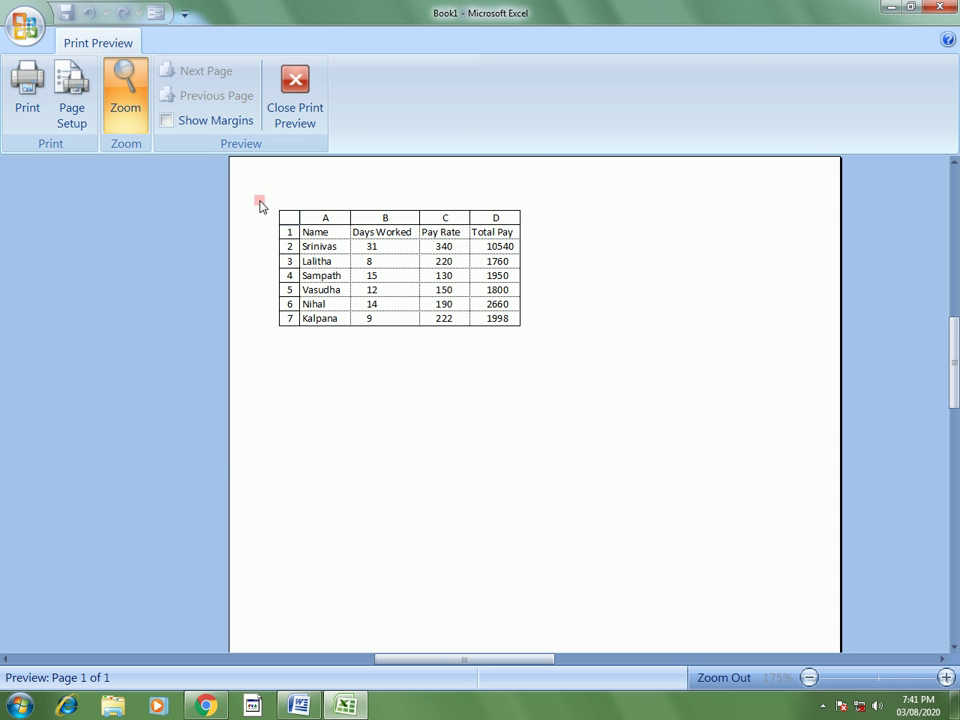
pyautogui.click(297, 125)
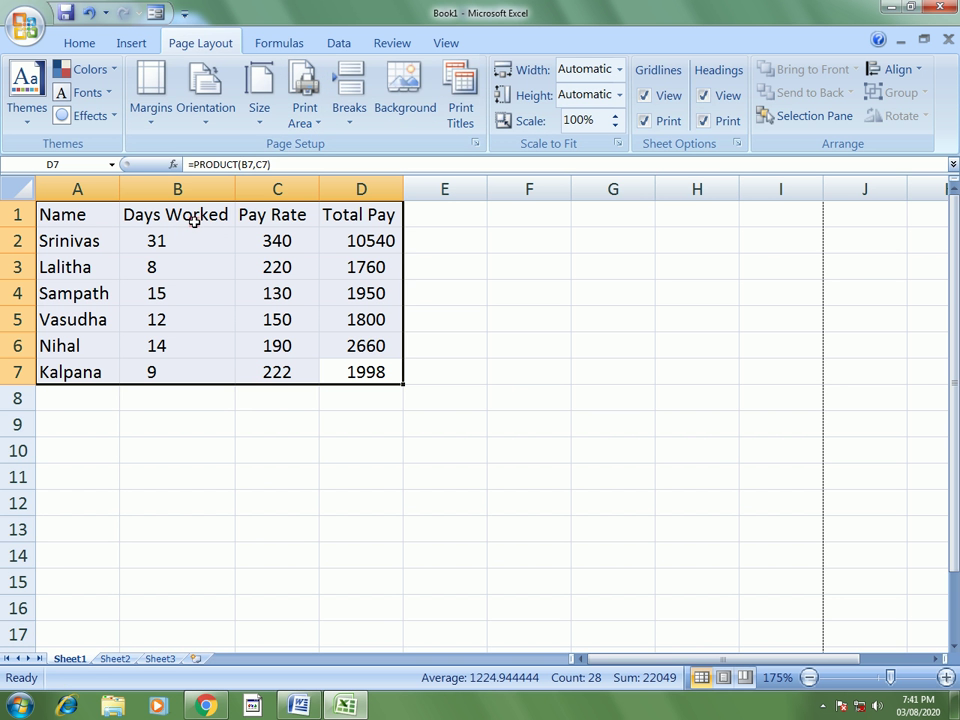
# Save the workbook as 5679 in the 5679 folder on the Desktop, as an Excel Workbook.
pyautogui.click(84, 45)
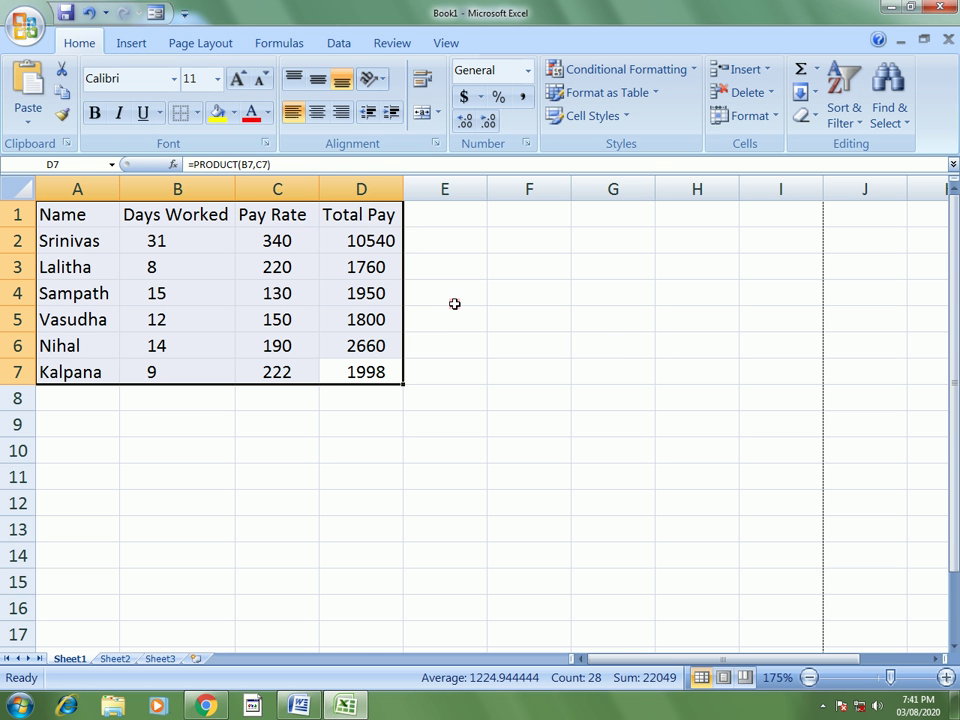
pyautogui.click(22, 24)
pyautogui.click(57, 171)
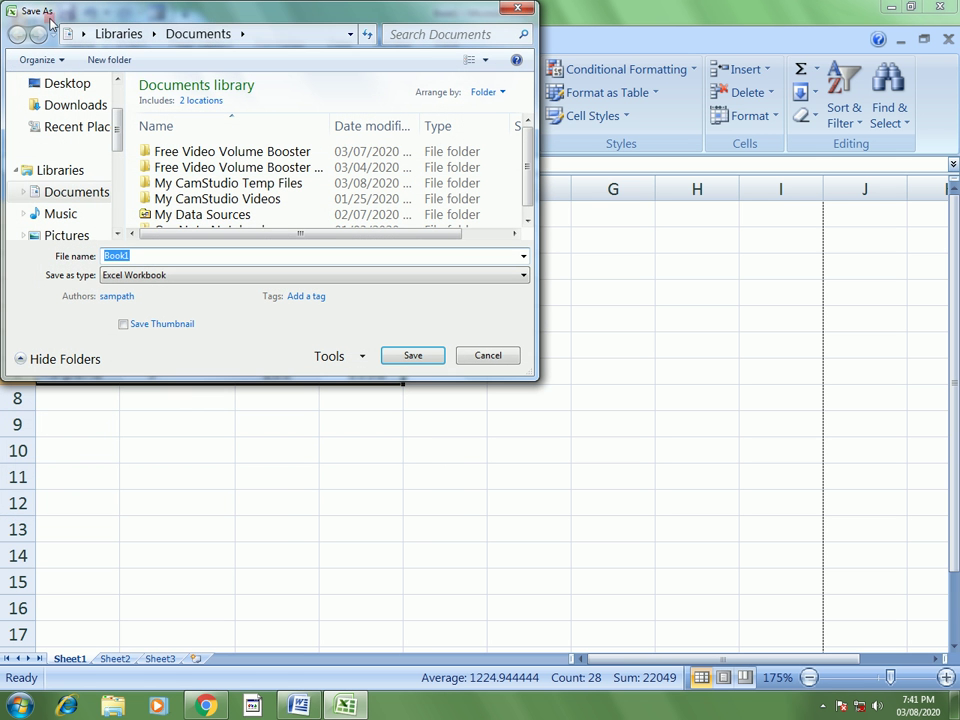
pyautogui.click(70, 86)
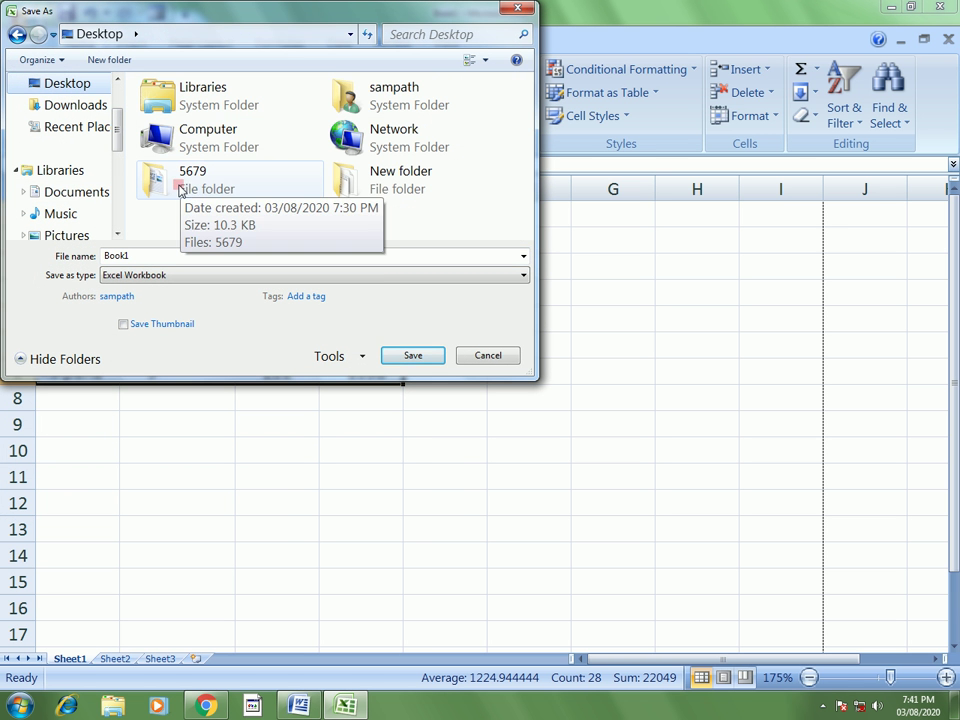
pyautogui.doubleClick(182, 178)
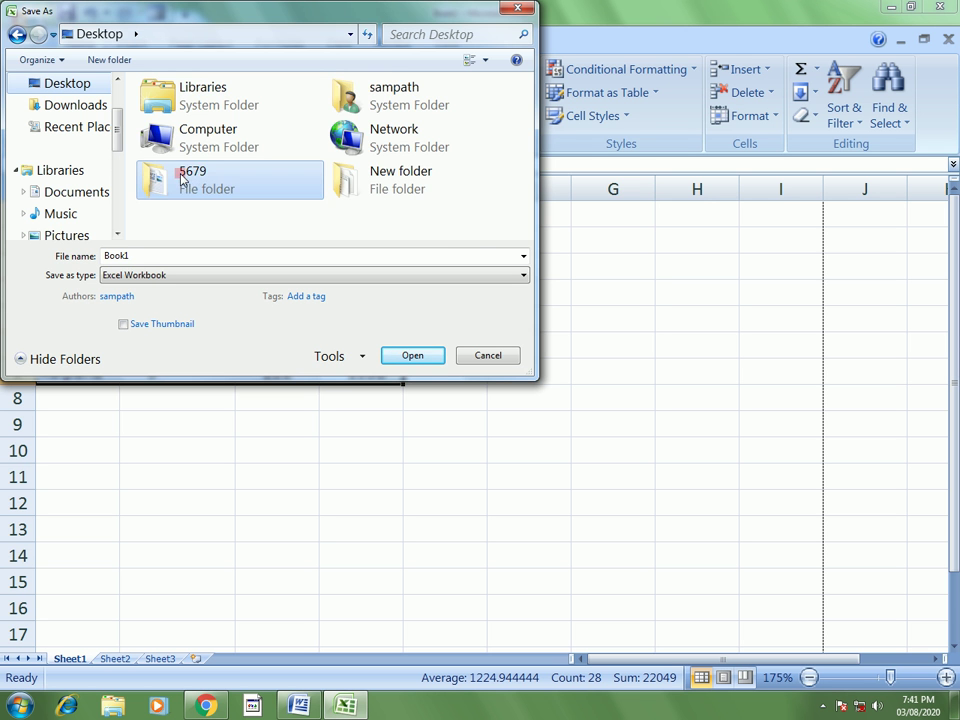
pyautogui.doubleClick(141, 259)
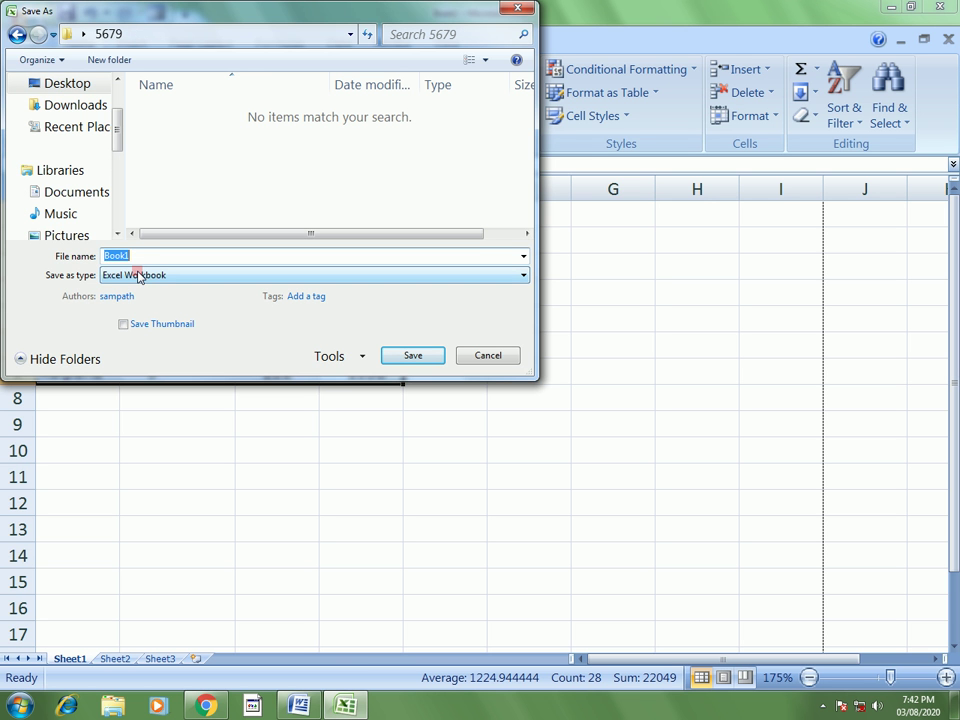
pyautogui.write('5670')
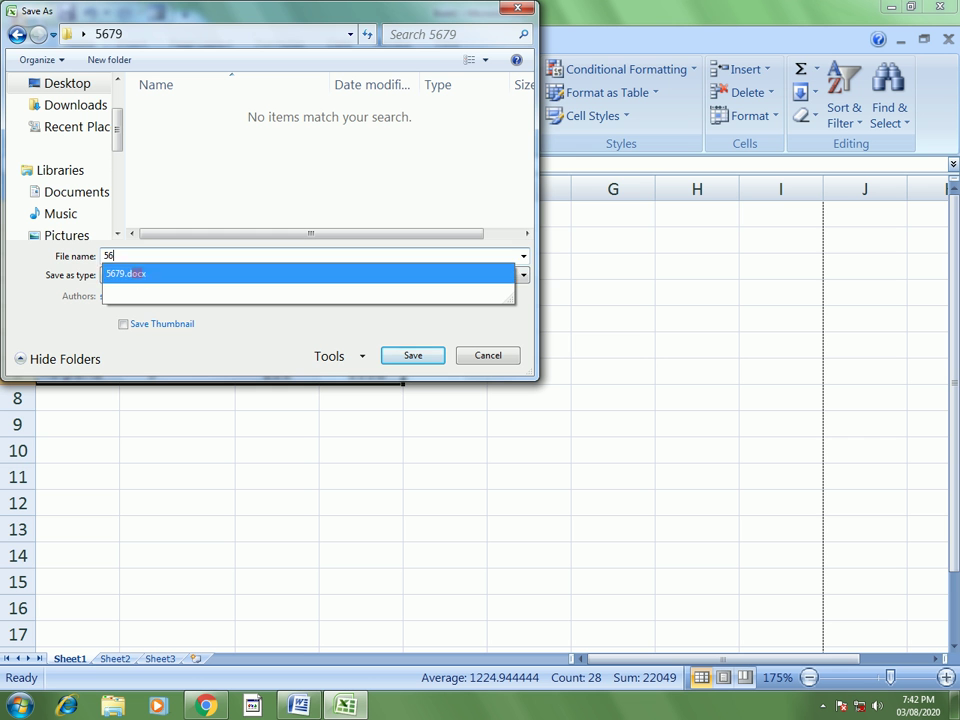
pyautogui.press('BackSpace')
pyautogui.write('9')
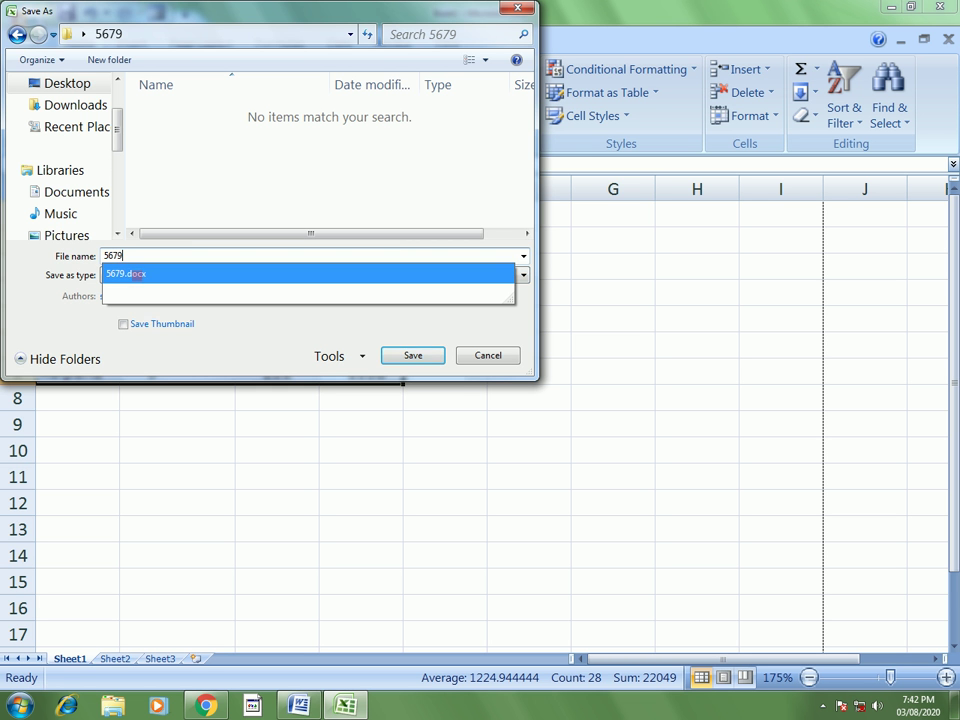
pyautogui.click(262, 336)
pyautogui.click(405, 357)
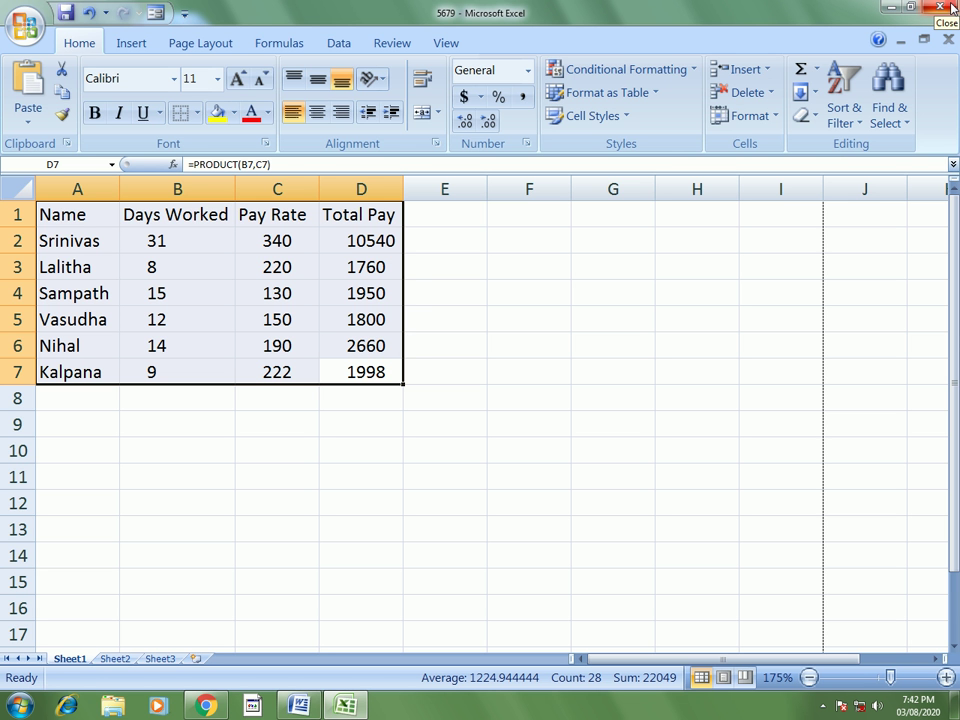
# Close Excel and bring up the PART-C PowerPoint instructions for Slide1 and Slide2 in the Word document.
pyautogui.click(951, 6)
pyautogui.scroll(-4, 613, 328)
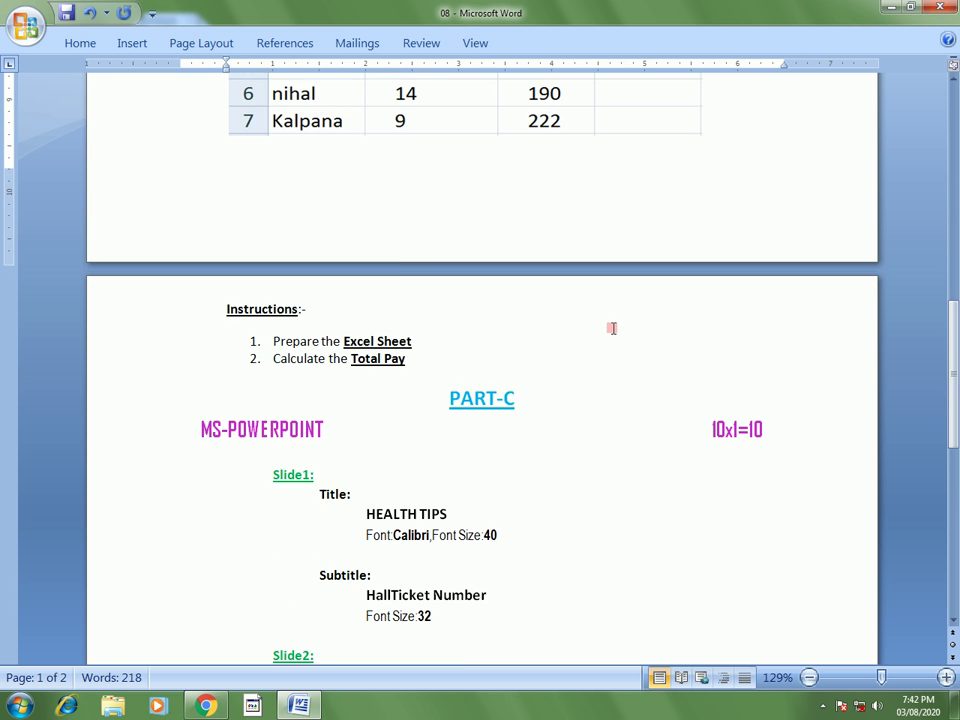
pyautogui.scroll(-5, 613, 329)
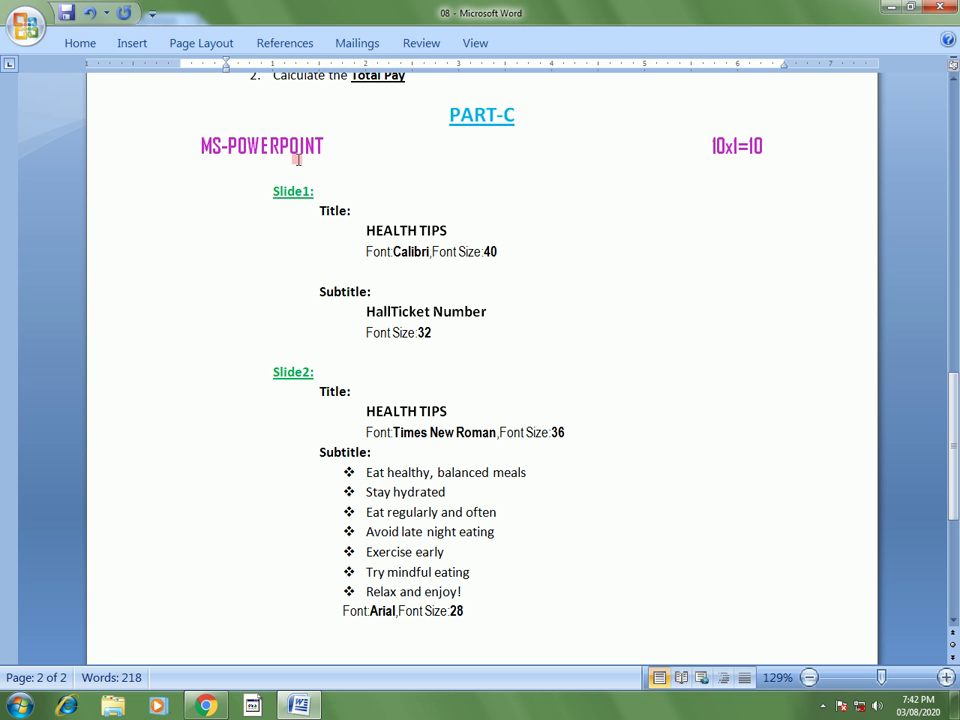